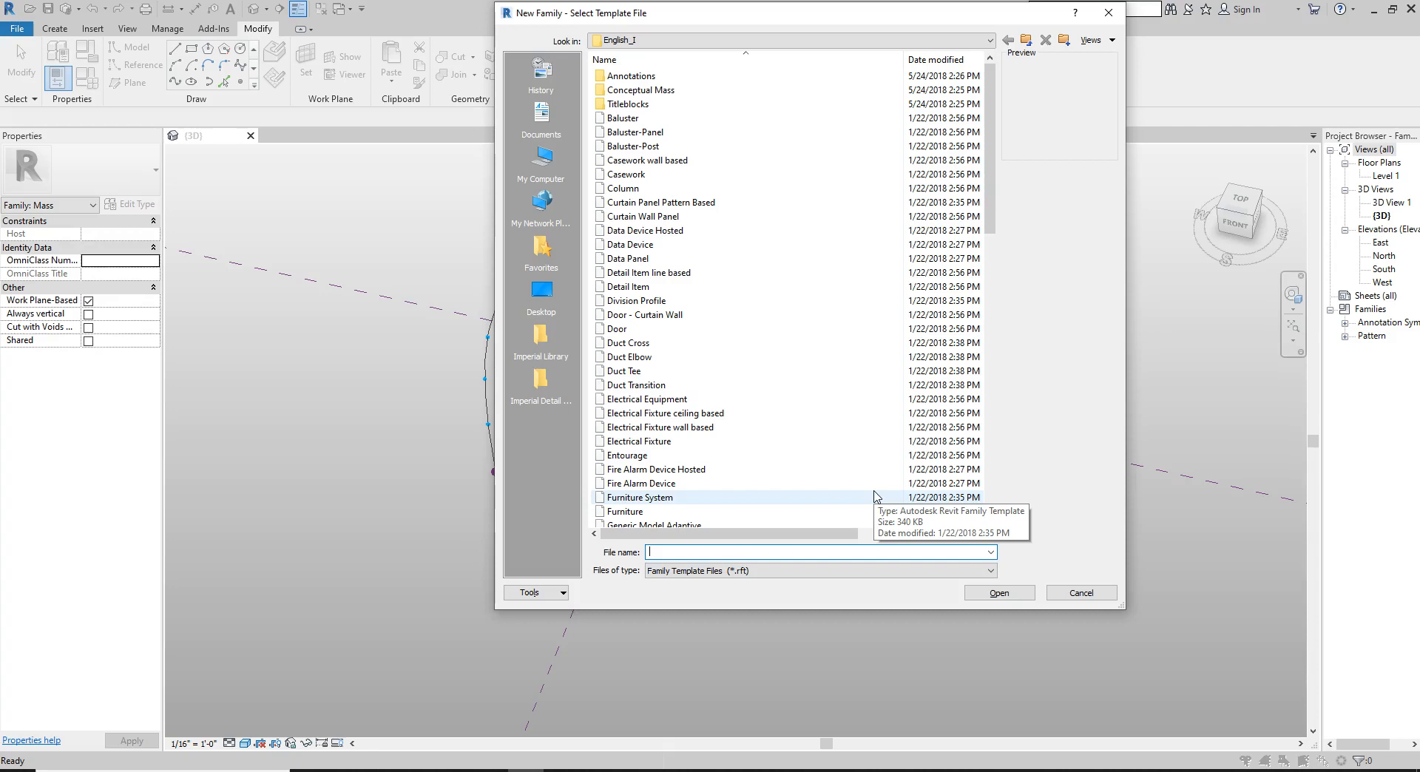
Create a new family from the template "generic Model Adaptive.rft".
text(generic Model Adaptive.rft)
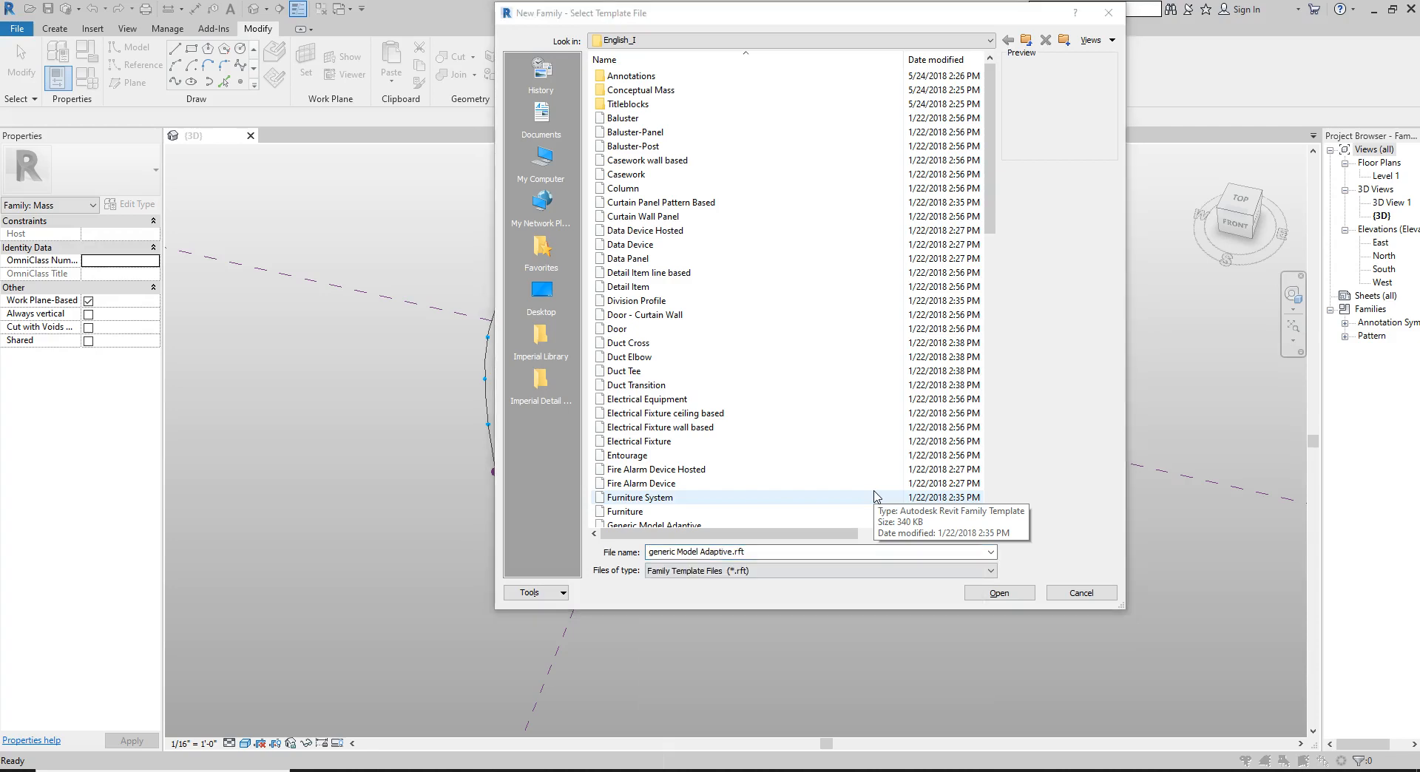
click(993, 594)
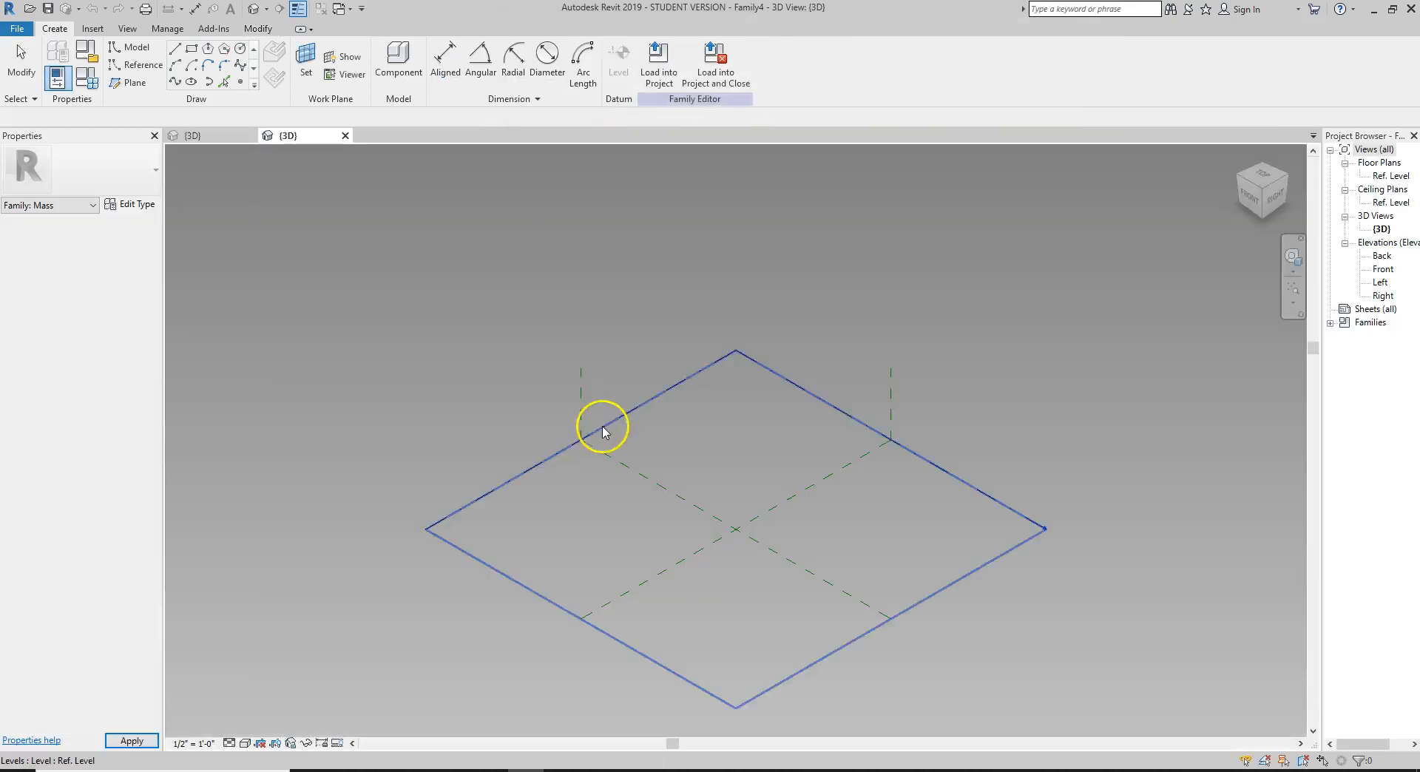
Place two reference points on the reference level near the centre planes' intersection and make both adaptive.
click(699, 523)
click(719, 503)
key(Escape)
drag(680, 466, 763, 541)
click(770, 64)
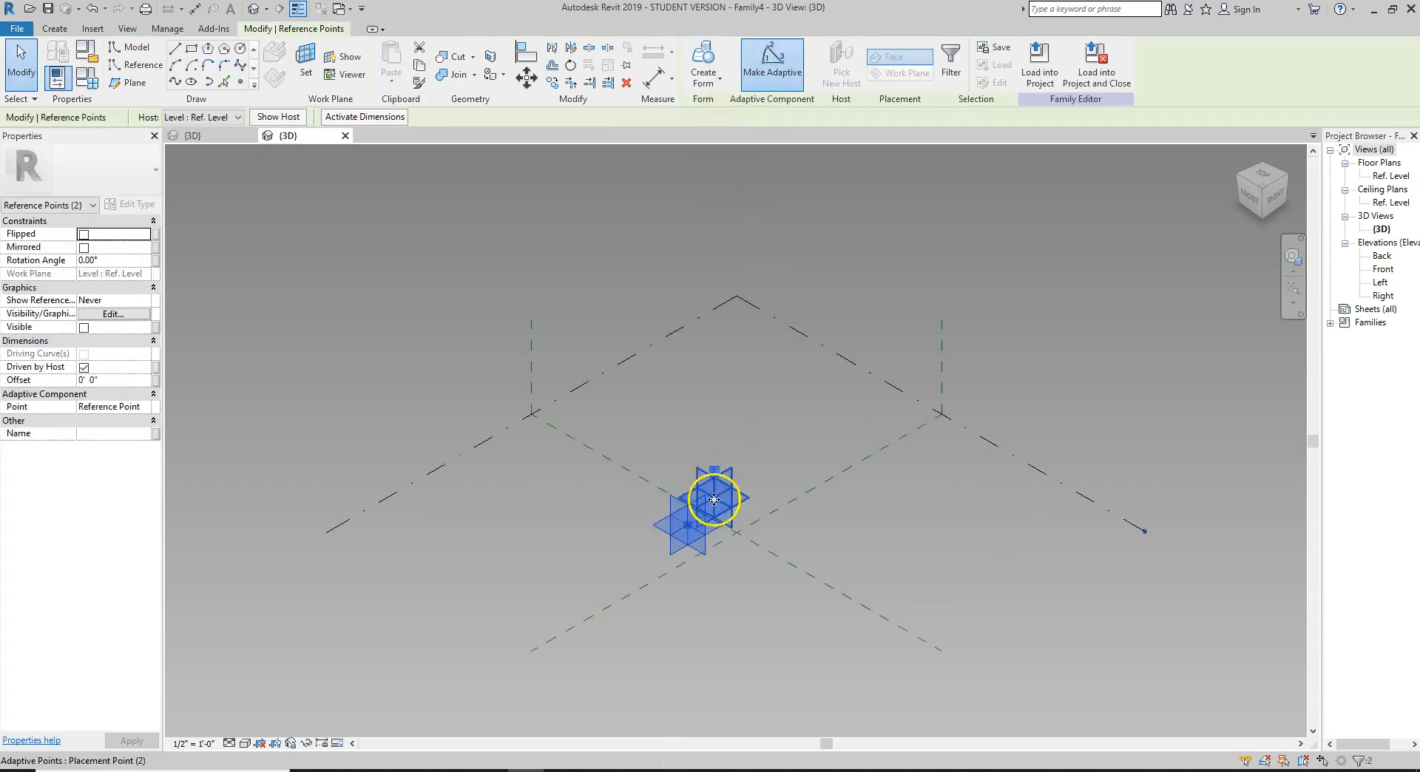
scroll(725, 509, up, 6)
click(441, 213)
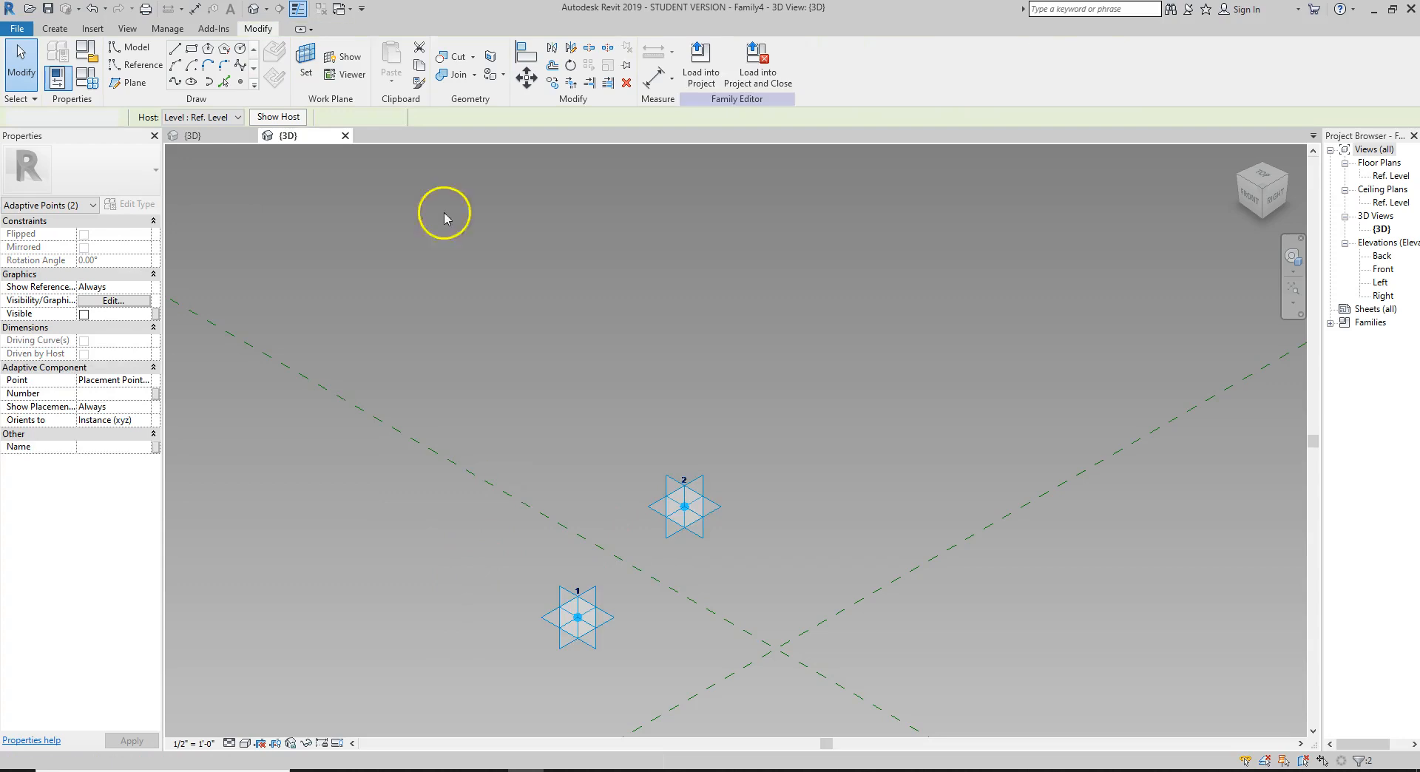
Draw a 3D-snapped reference line from adaptive point 1 to adaptive point 2.
click(146, 66)
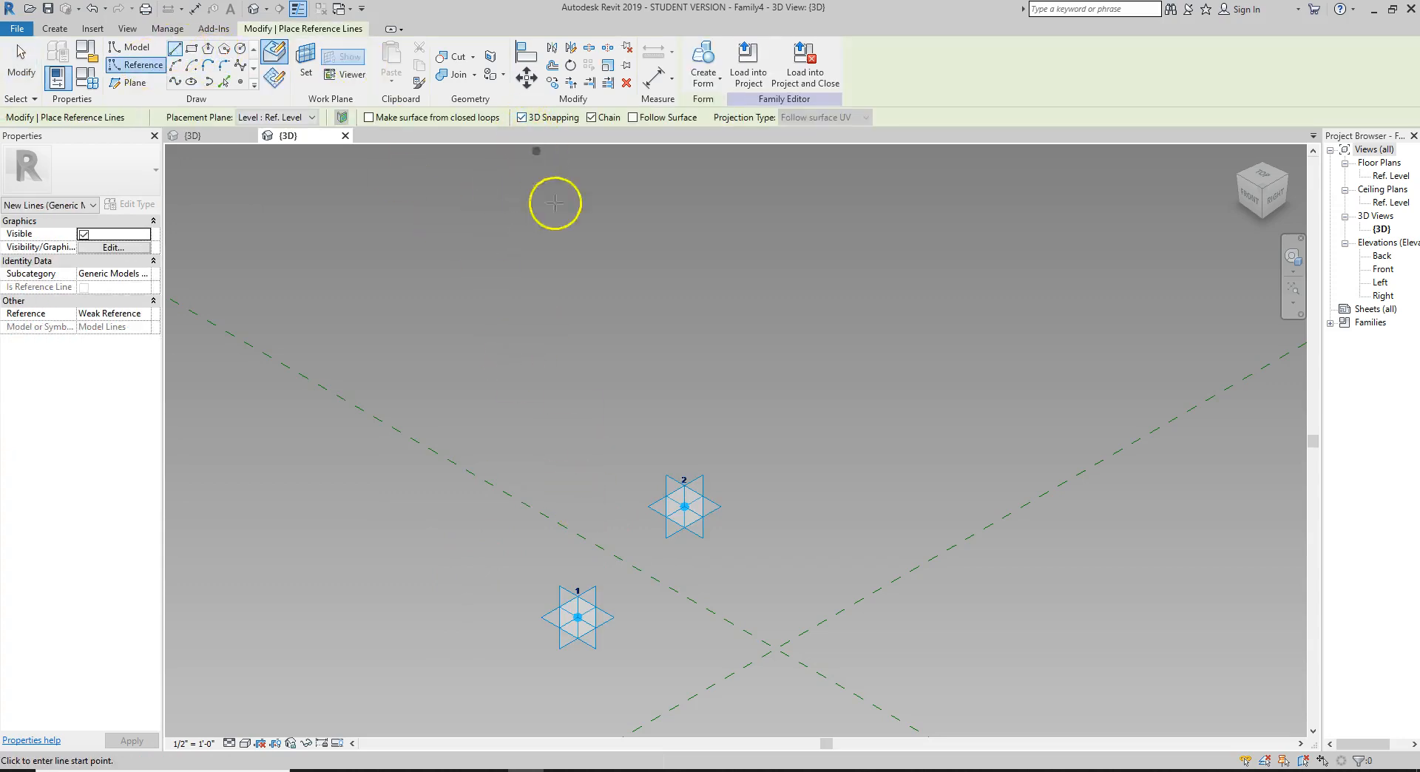
click(579, 613)
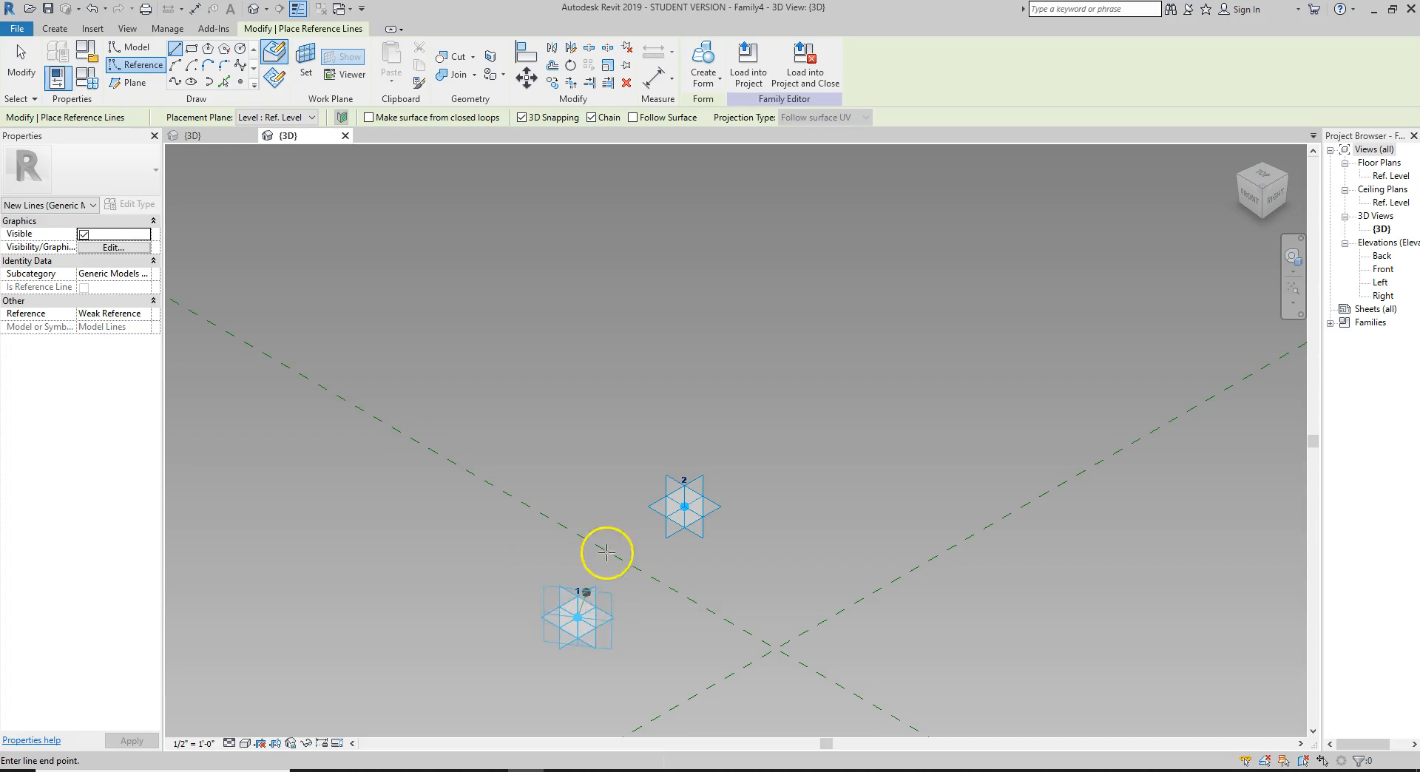
click(685, 506)
scroll(676, 539, up, 3)
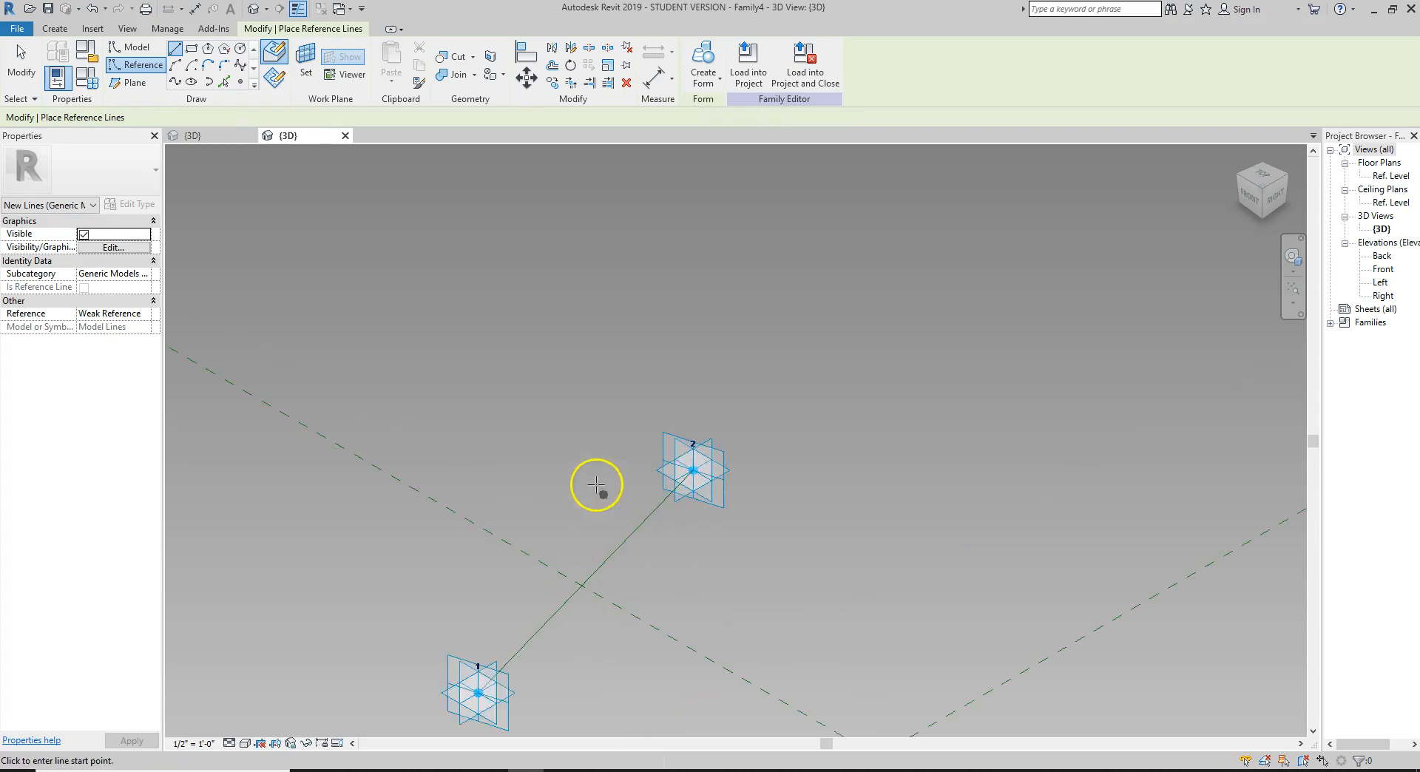
key(Escape)
Place two reference points on the reference line, one near each adaptive point.
click(239, 82)
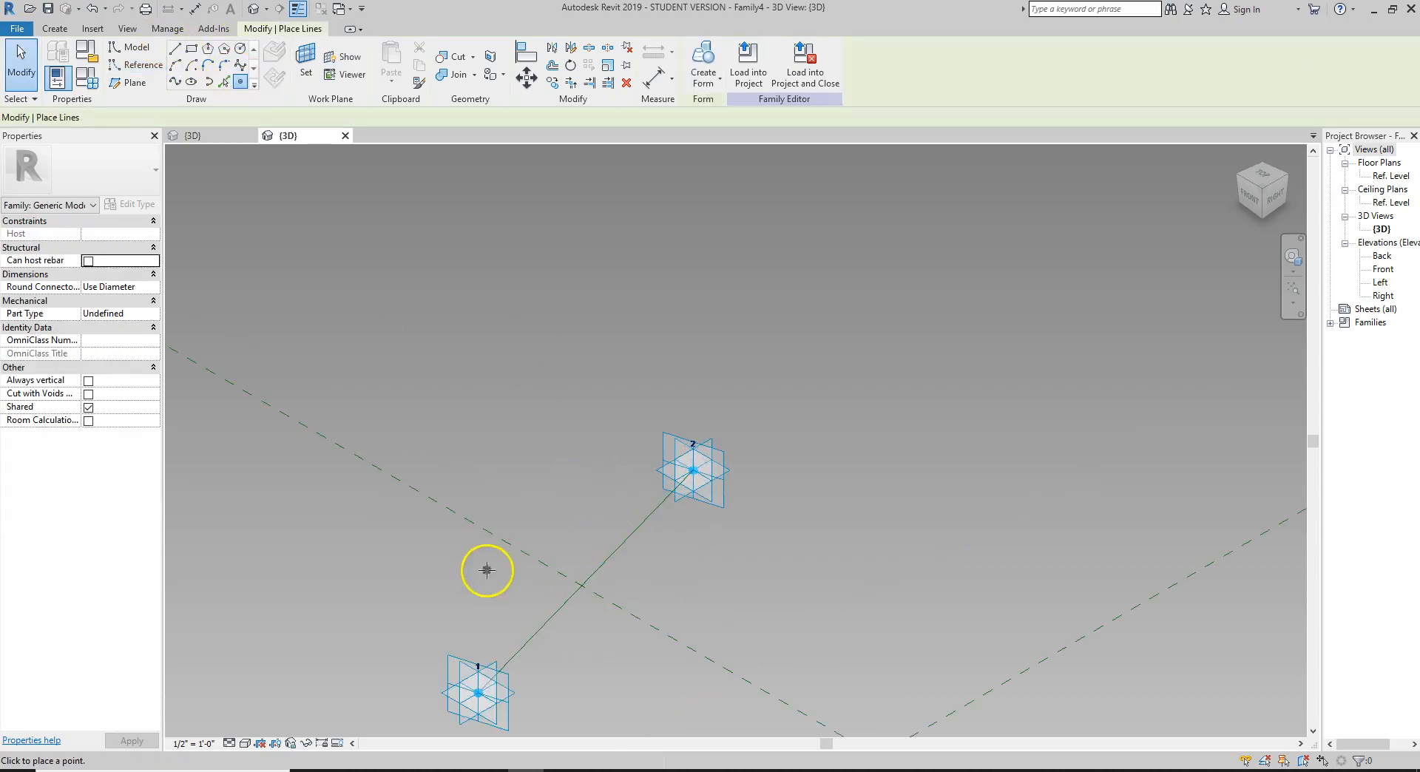
click(529, 640)
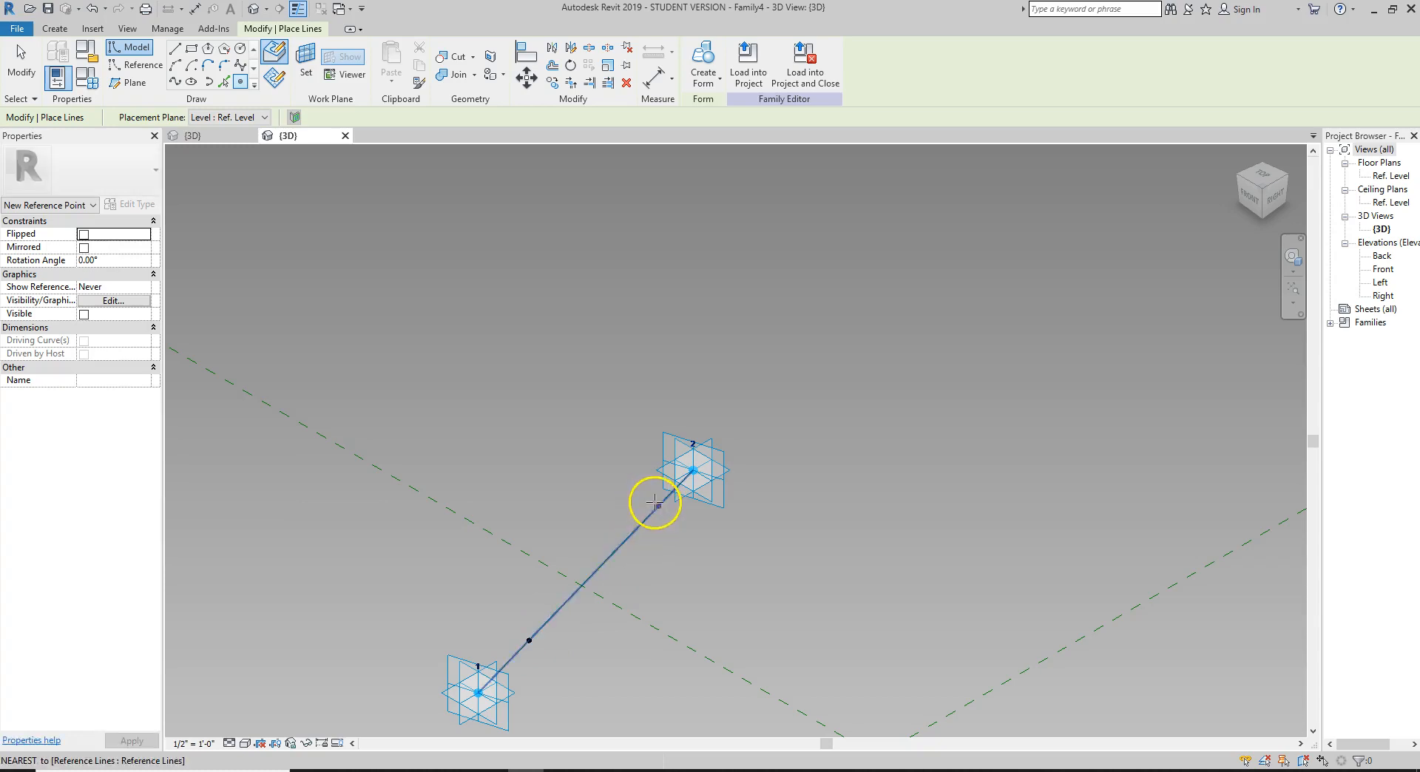
click(657, 506)
key(Escape)
Set the measurement type of both points hosted on the reference line to Segment Length.
drag(609, 476, 670, 544)
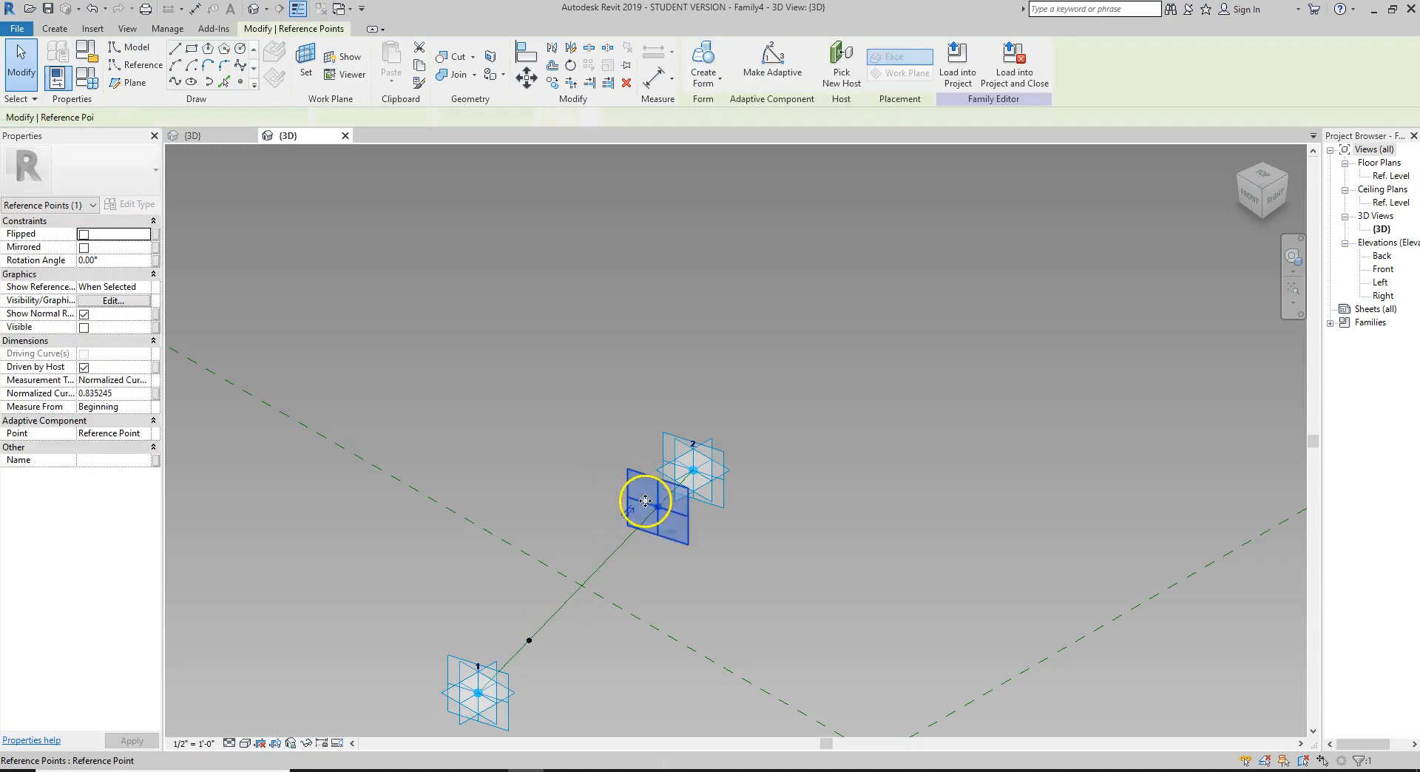
shift+middle_drag(587, 466, 562, 546)
drag(493, 437, 651, 613)
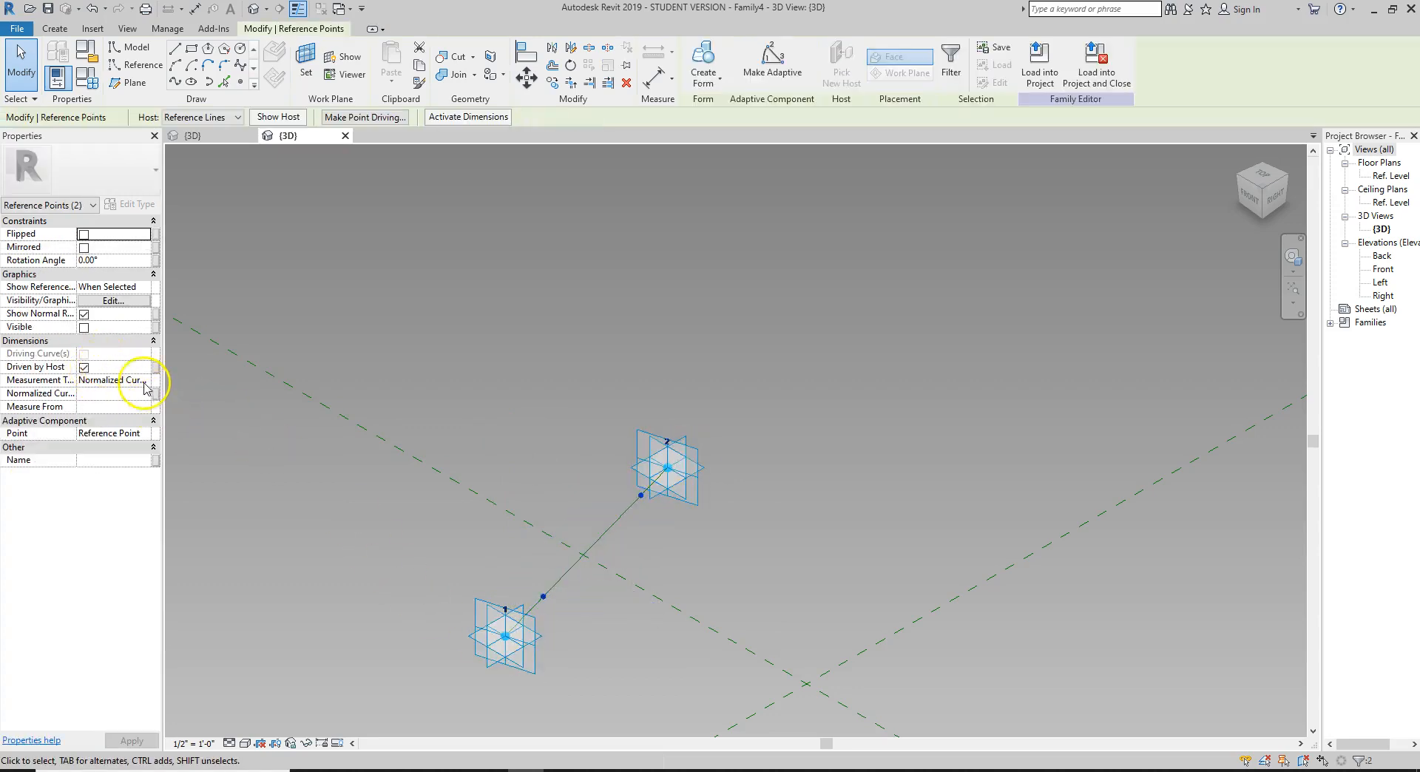
click(146, 388)
click(137, 418)
Associate the two hosted points' segment length with a new type parameter named "offset".
click(156, 394)
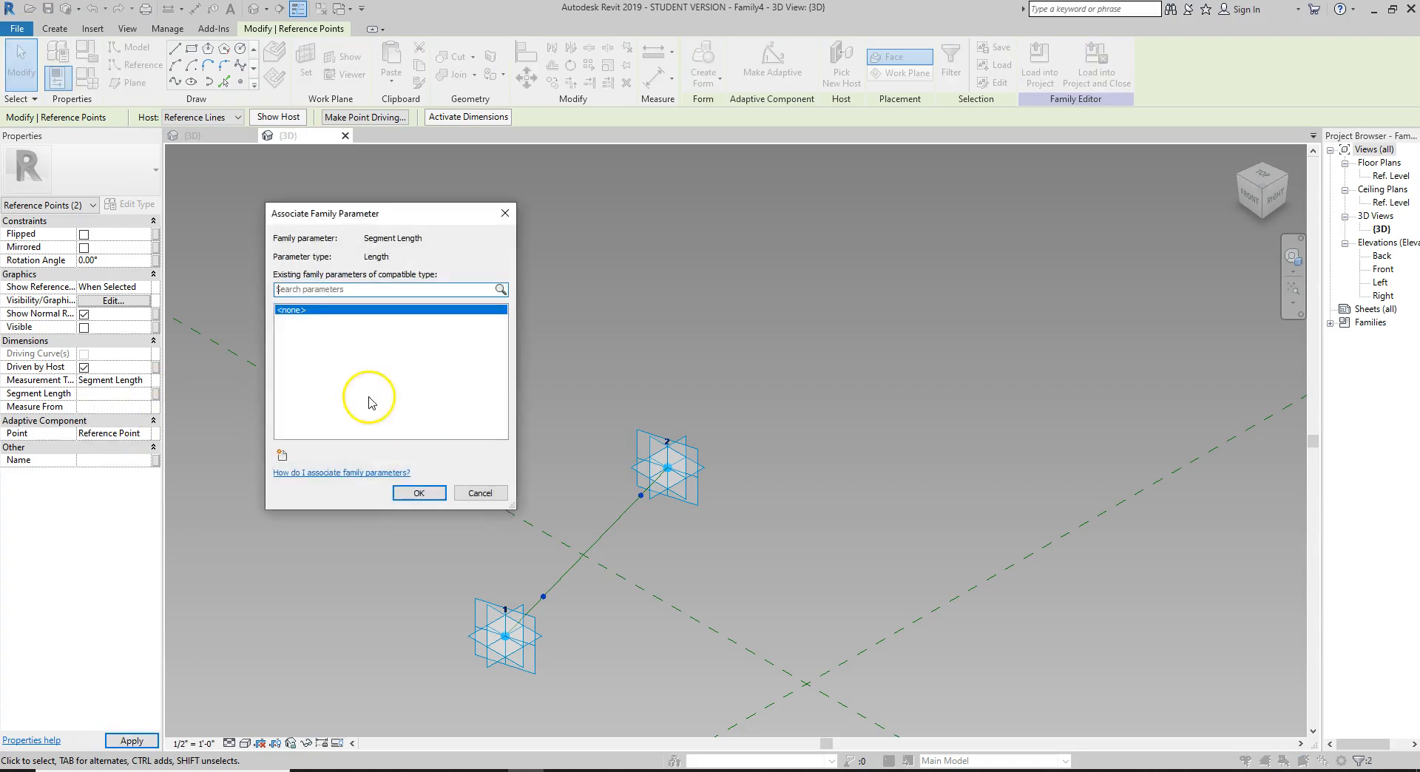
click(282, 454)
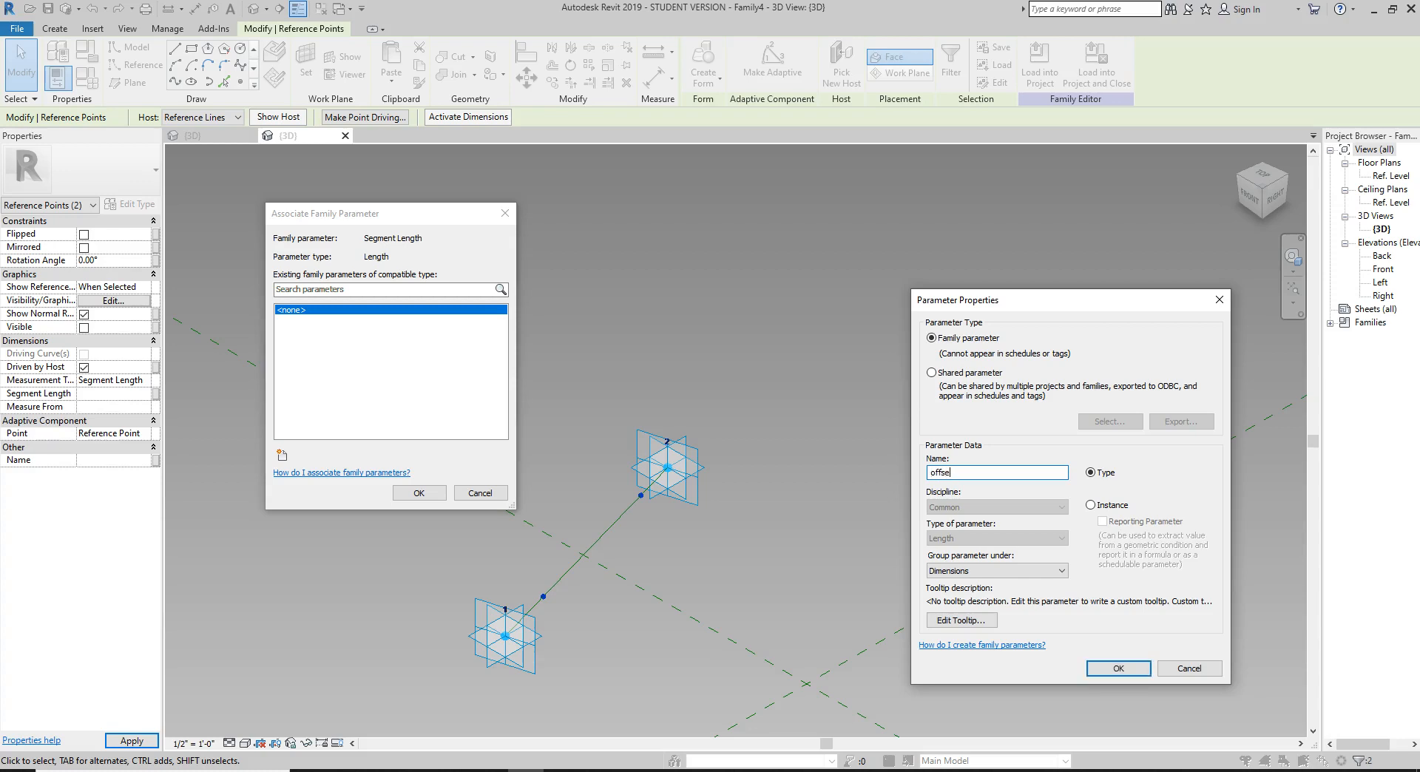
click(1090, 661)
click(435, 494)
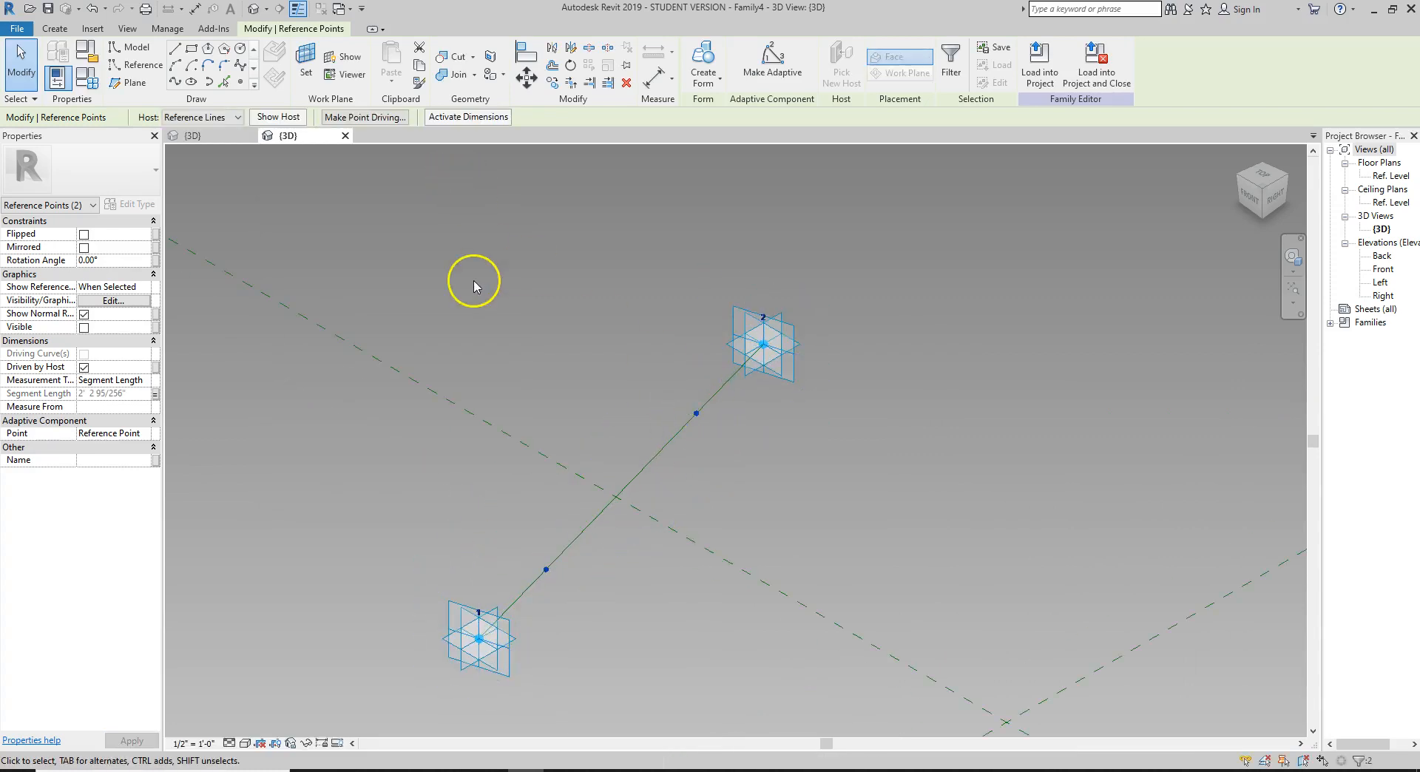
Place a new reference point on each line-hosted point, using that point's own plane as the work plane.
click(241, 82)
click(697, 413)
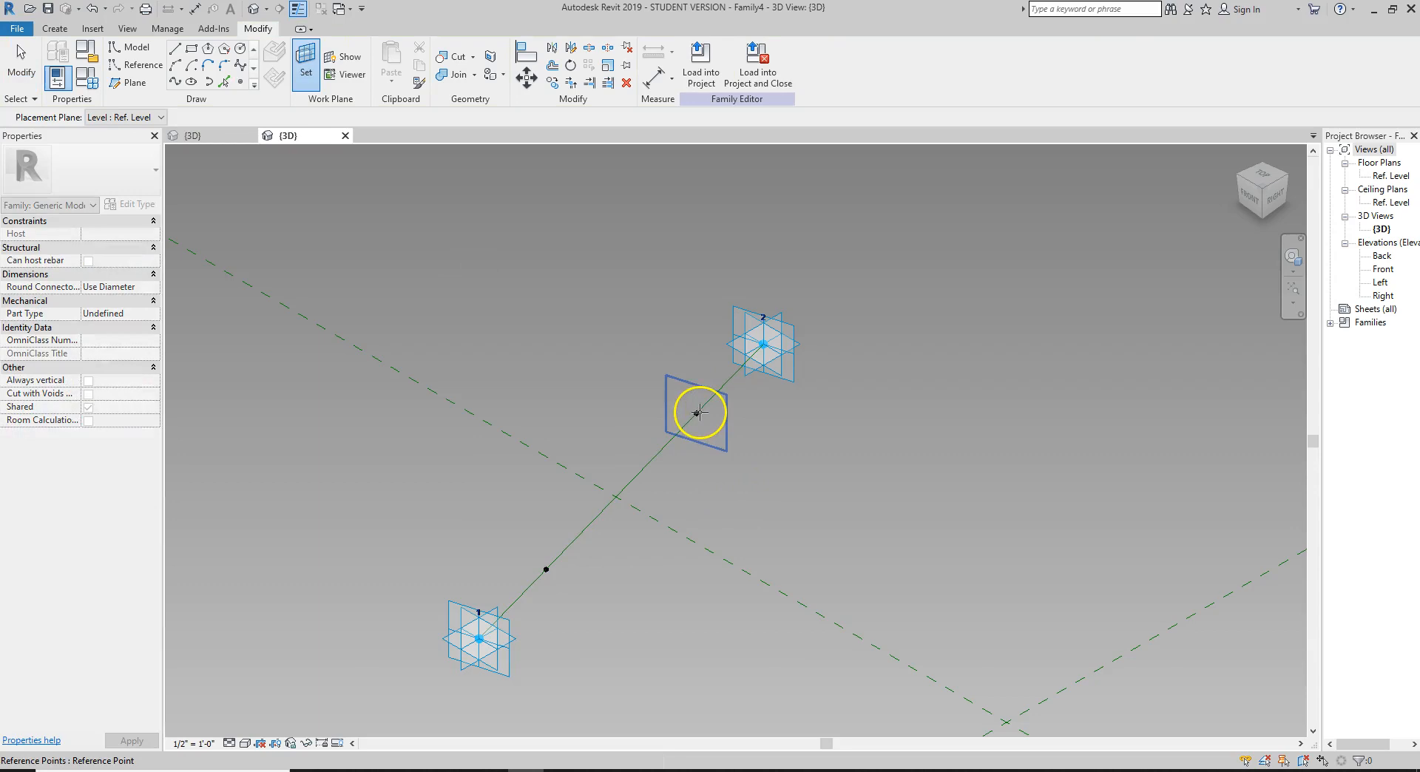
click(700, 413)
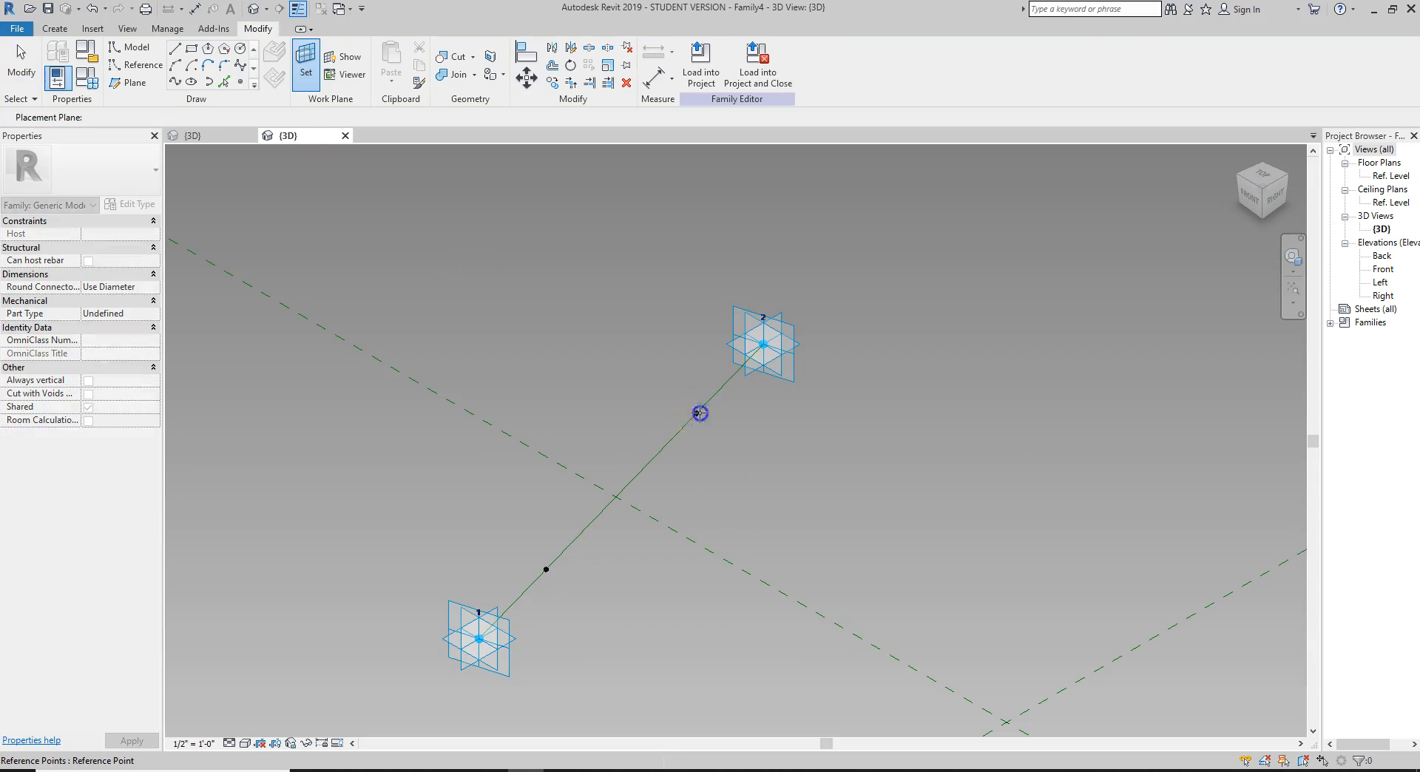
click(695, 409)
click(746, 442)
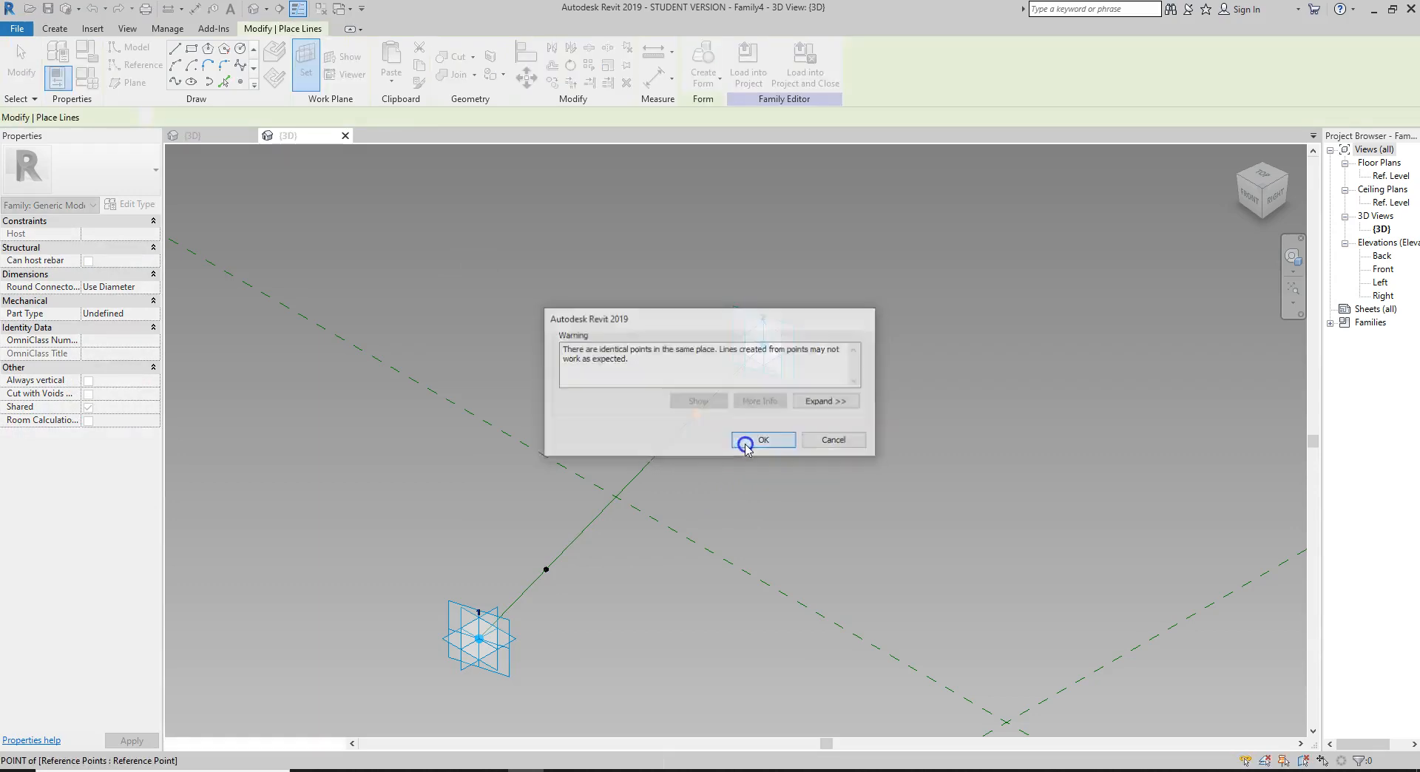
click(551, 570)
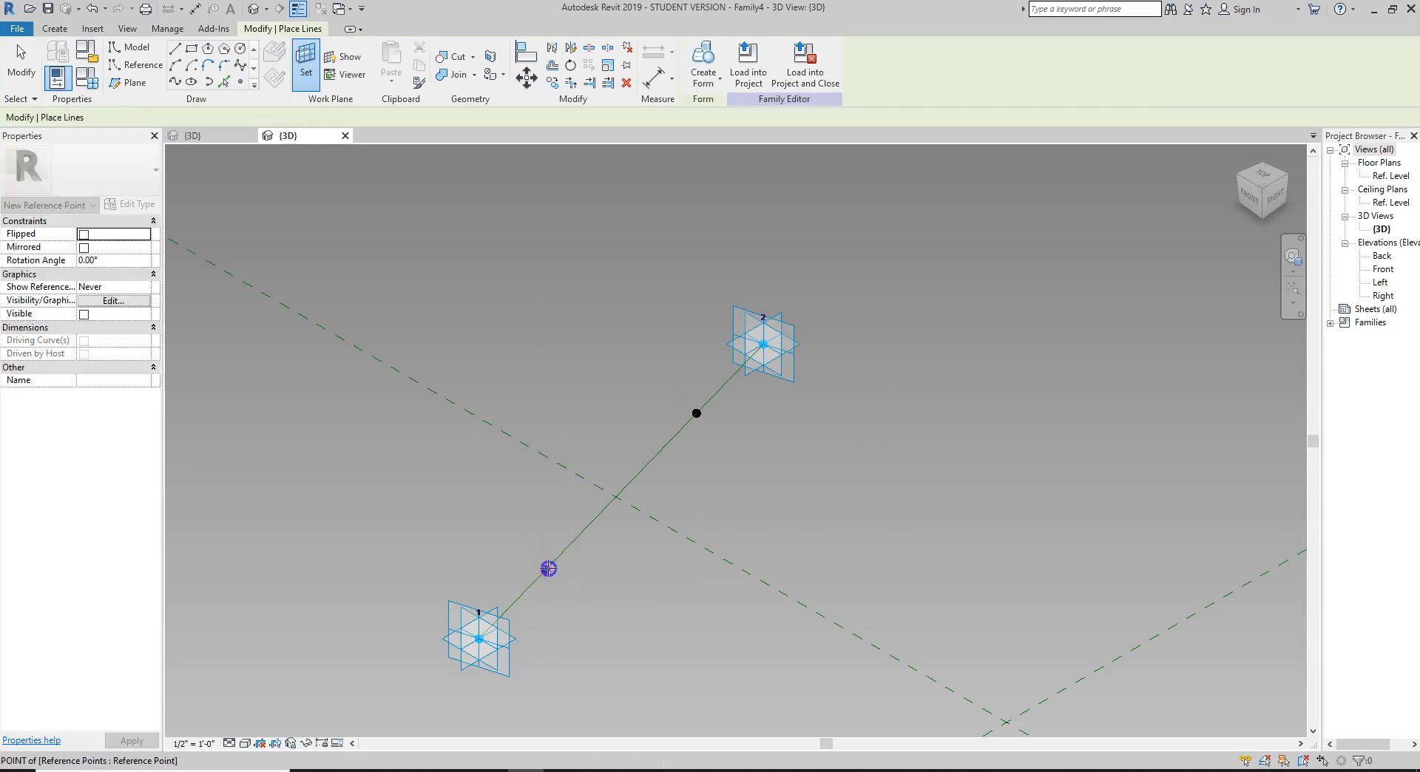
click(546, 569)
click(740, 442)
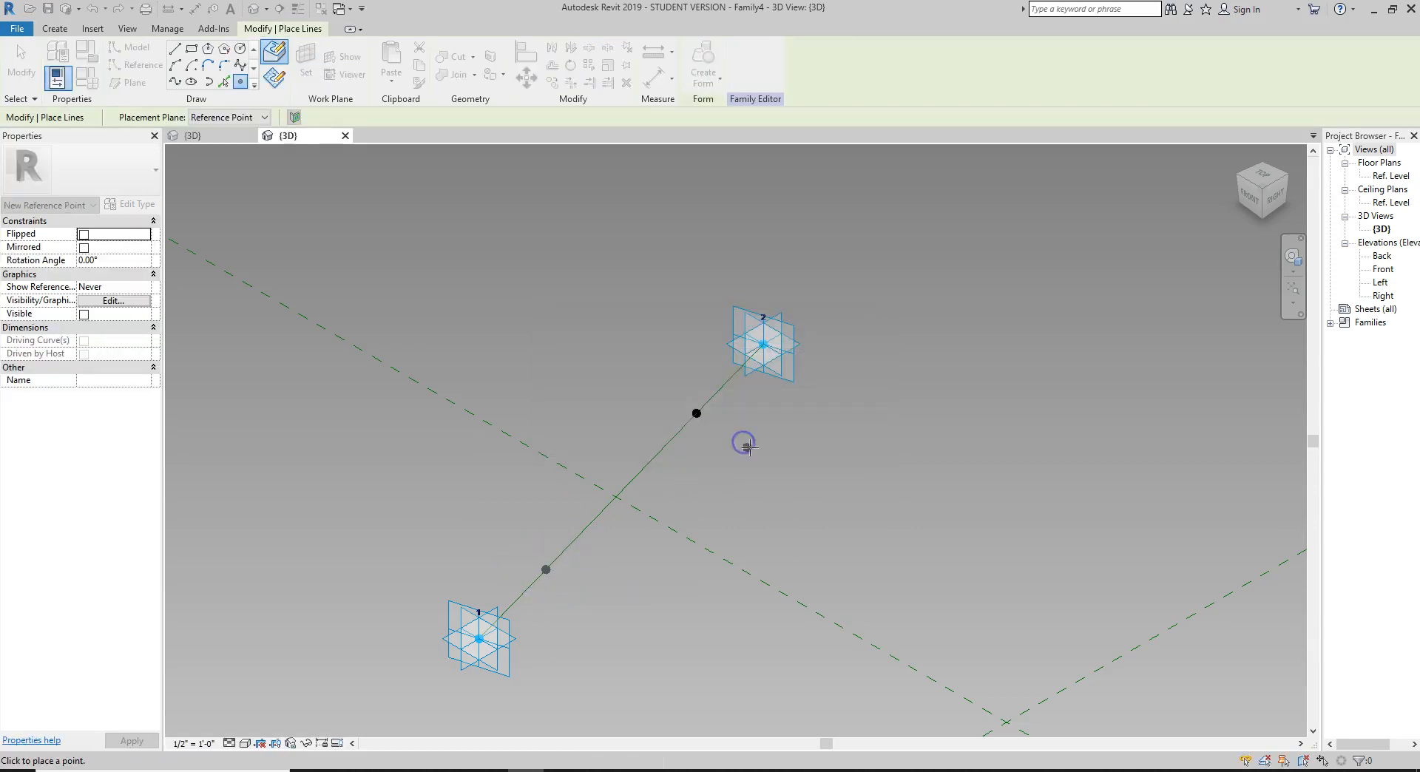
Move the two newly placed points vertically above their host points, each by an offset of about 1' 9".
click(696, 412)
drag(692, 381, 691, 289)
click(546, 570)
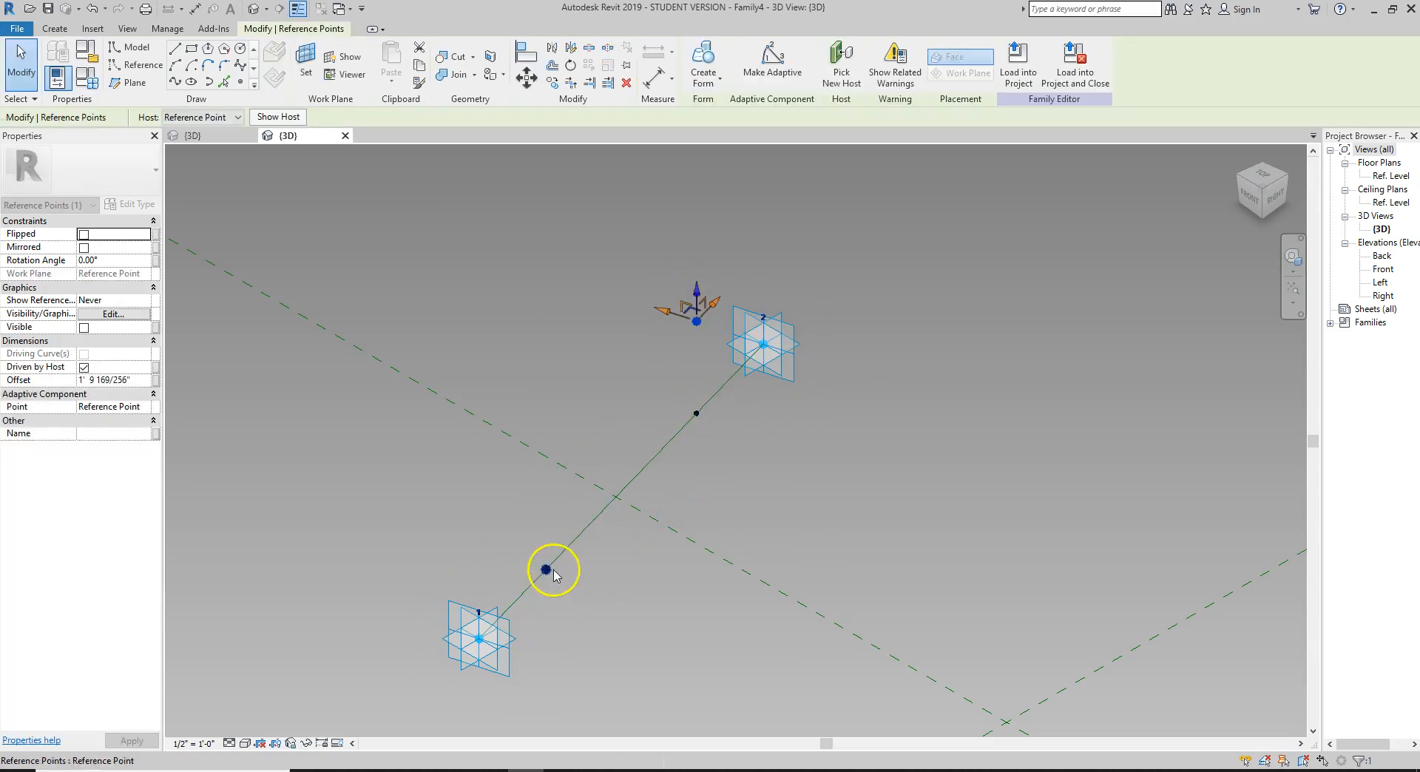
key(Escape)
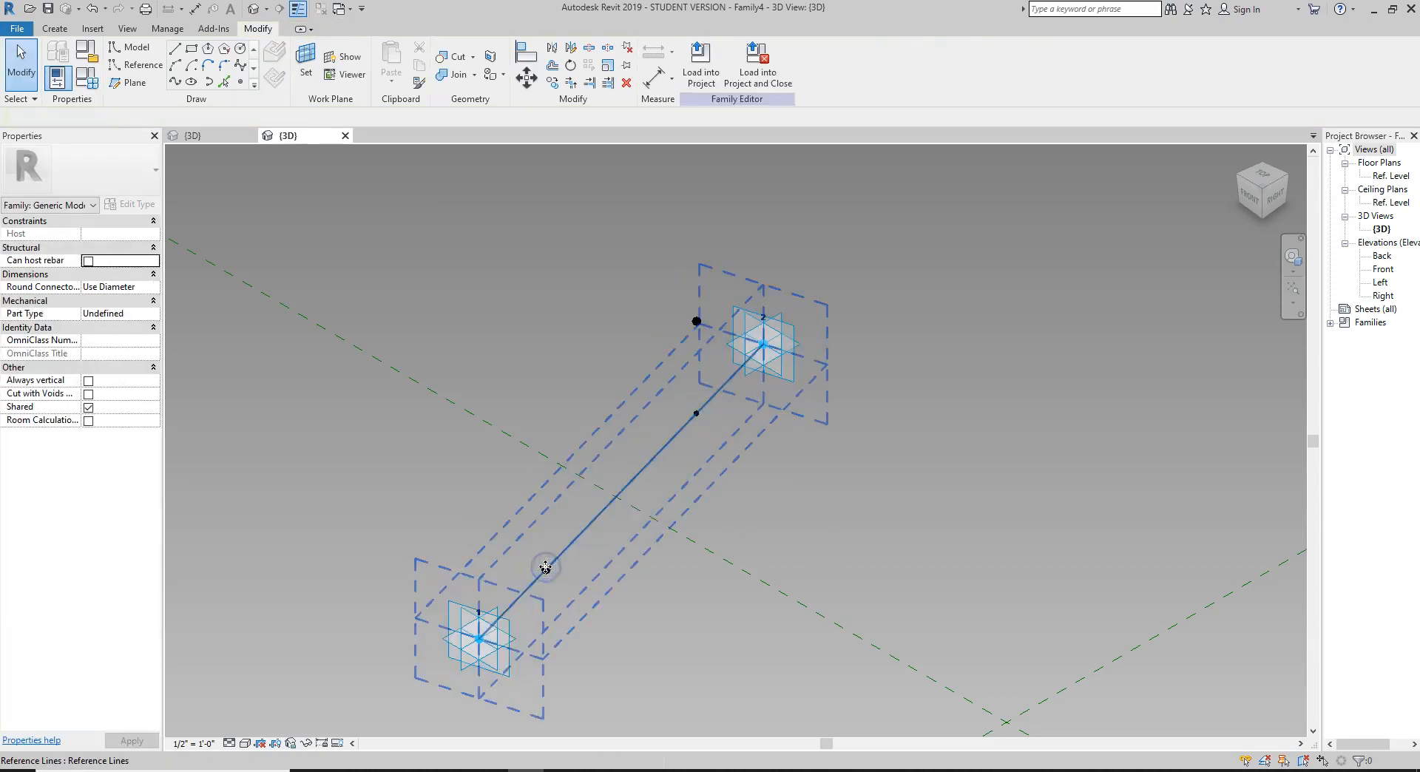
click(546, 571)
drag(548, 547, 548, 465)
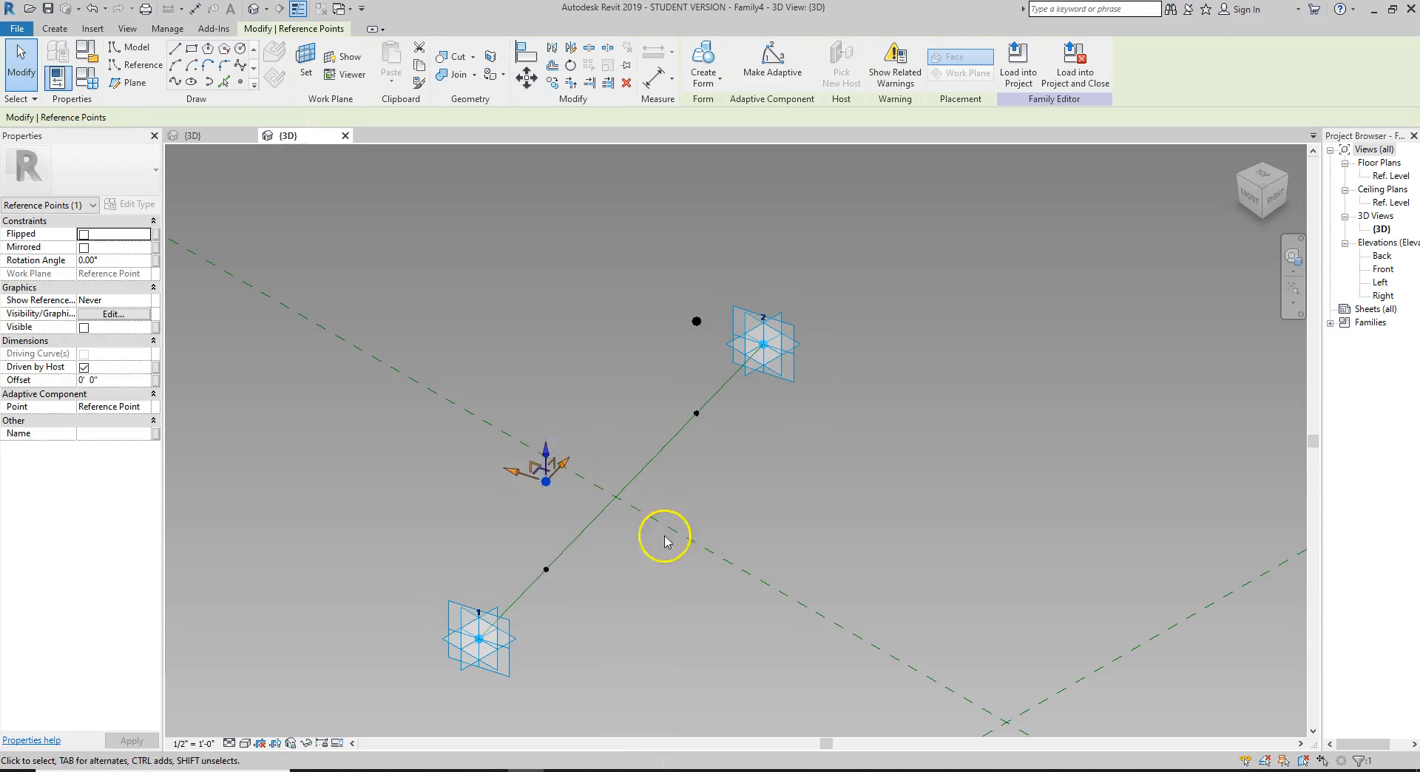
click(666, 537)
Flex the rig by moving adaptive point 2 farther from adaptive point 1 within the reference level.
click(775, 356)
drag(775, 357, 1010, 491)
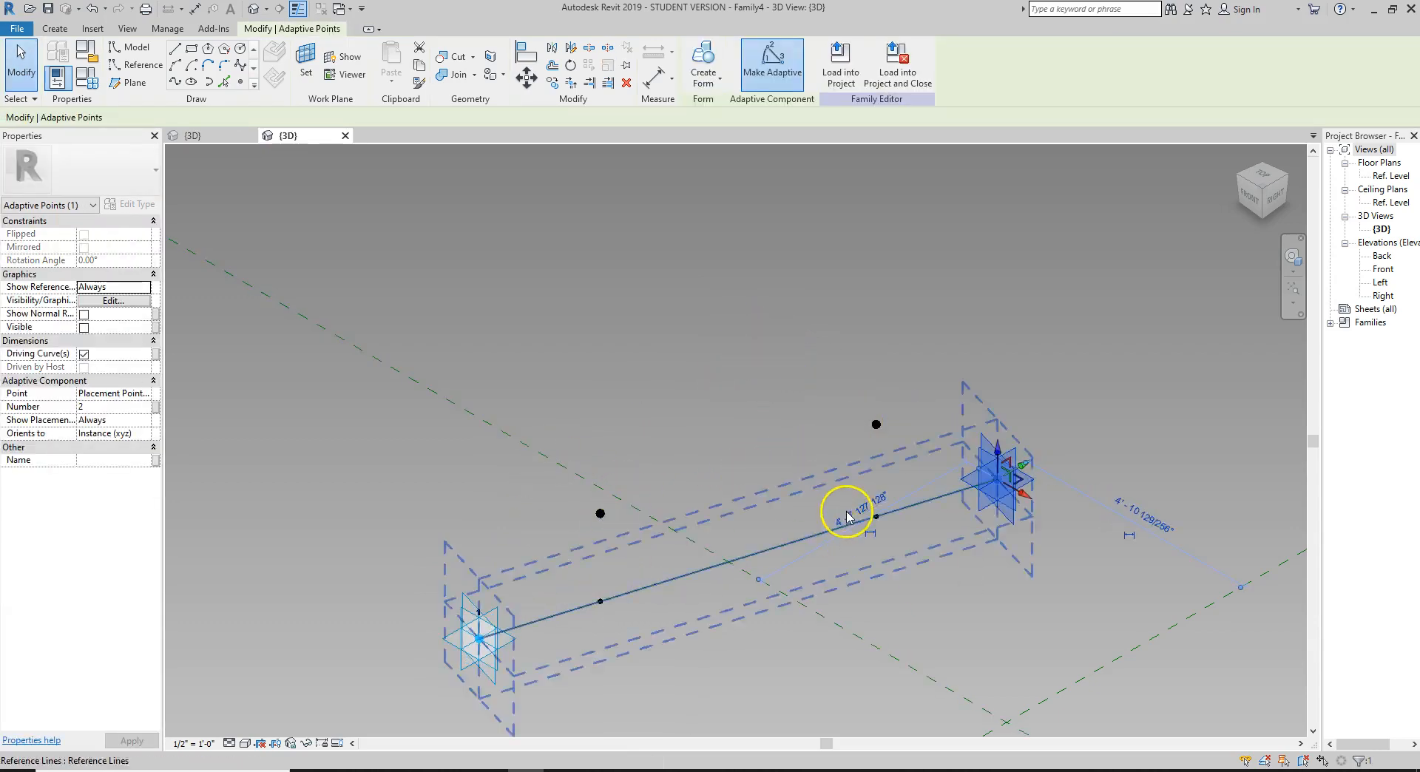
drag(1027, 466, 1162, 386)
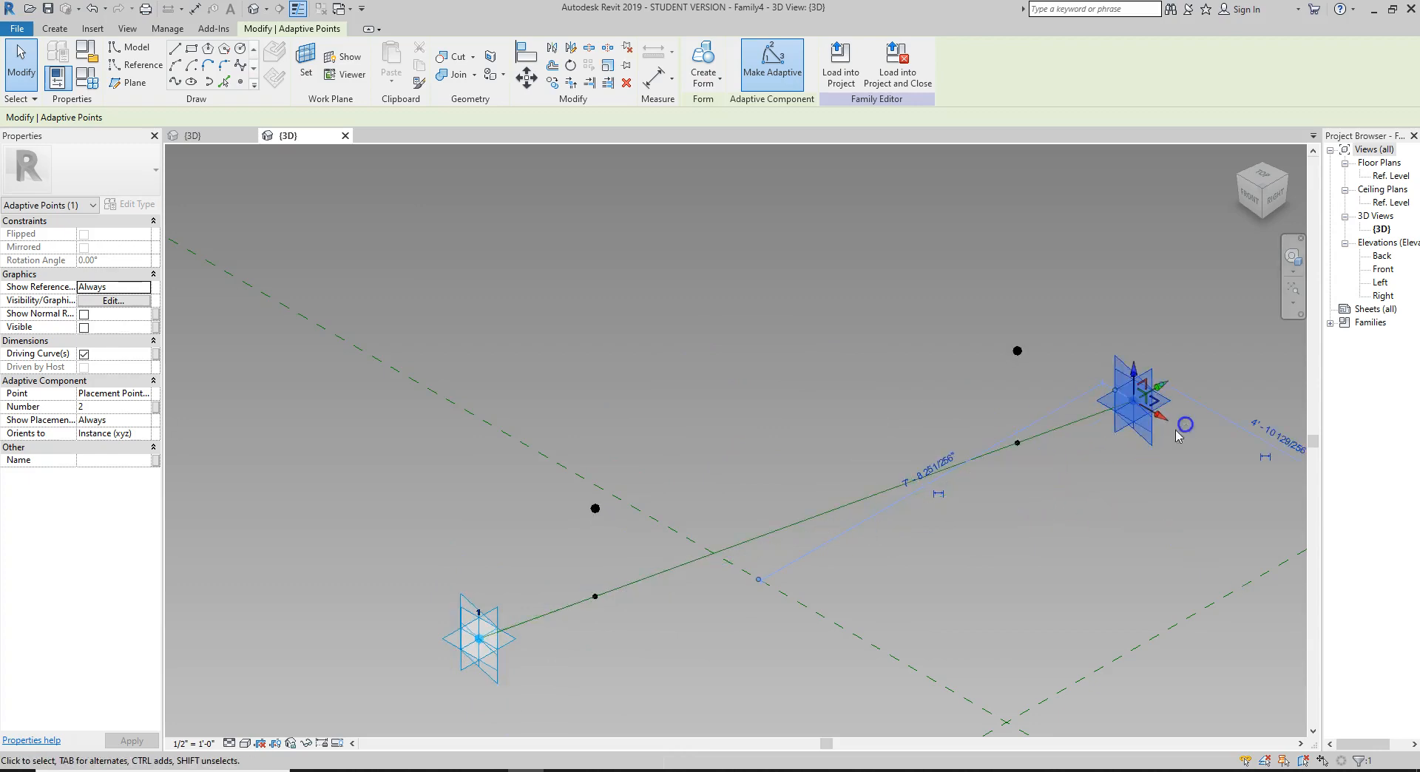
click(786, 534)
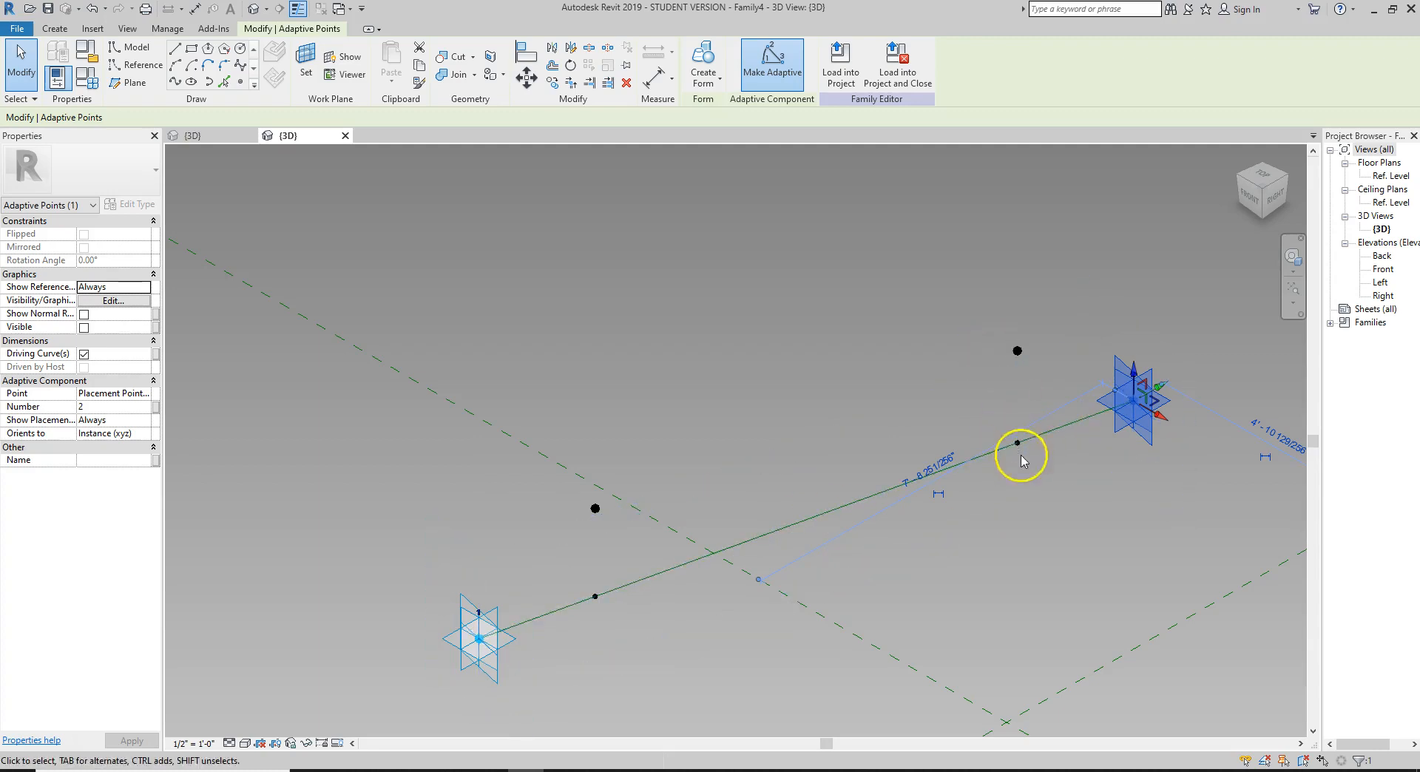
click(777, 296)
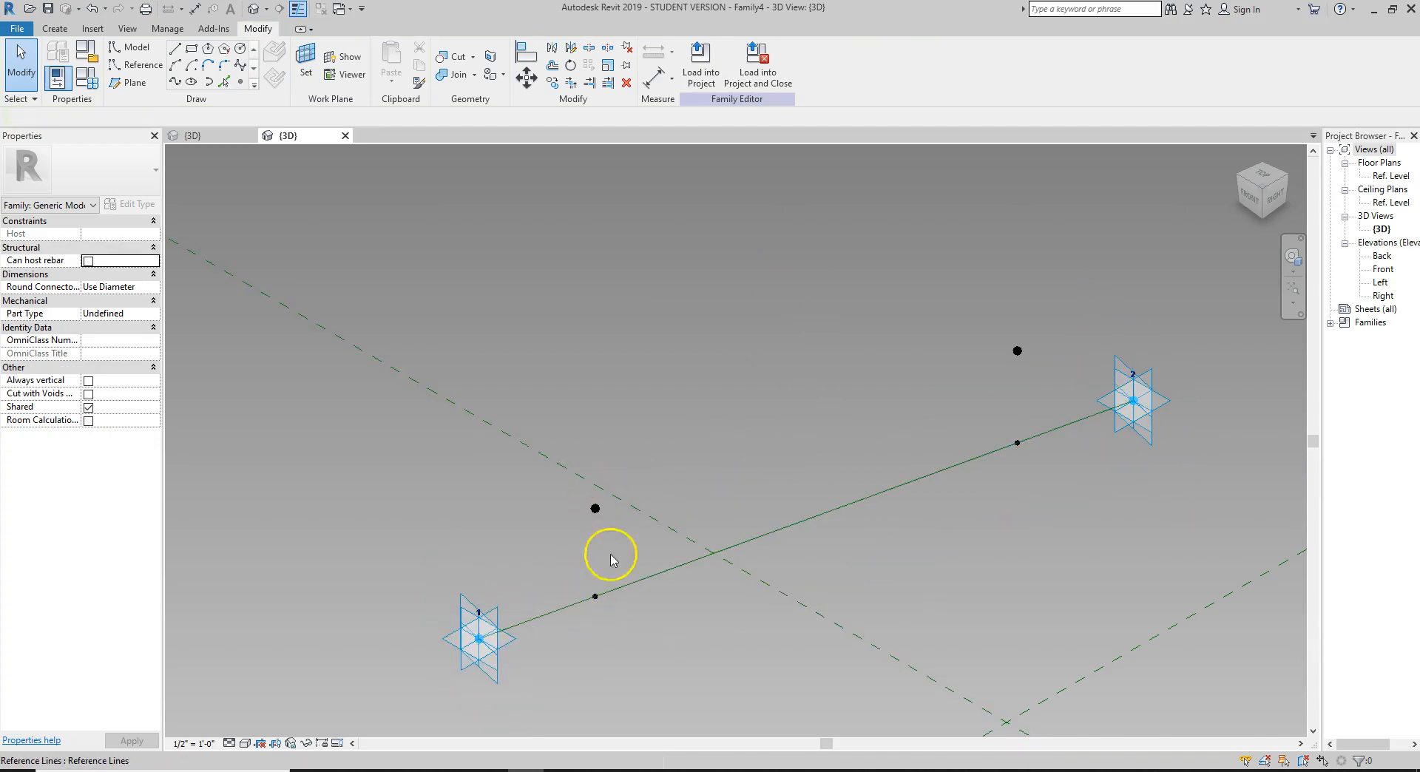
drag(558, 387, 672, 539)
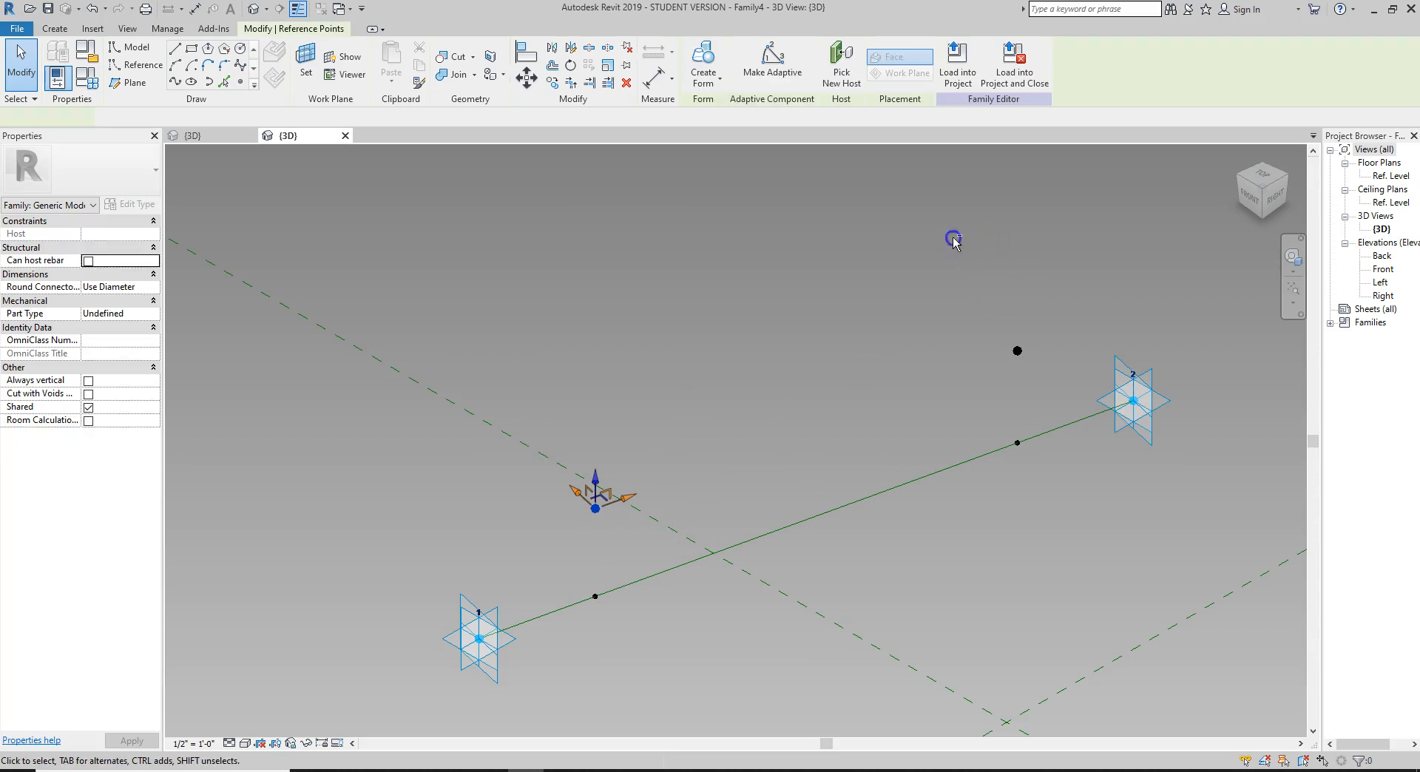
shift+drag(952, 239, 1046, 386)
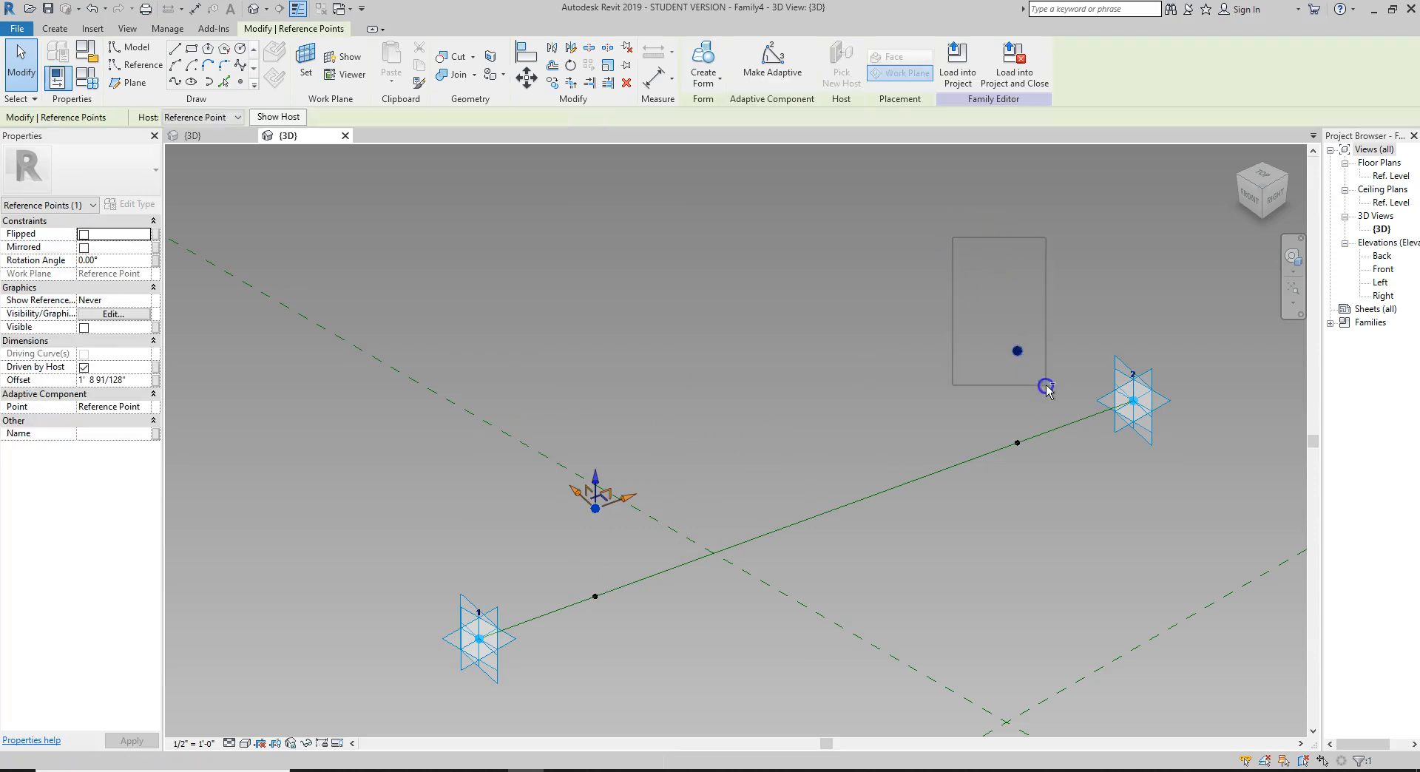
click(156, 381)
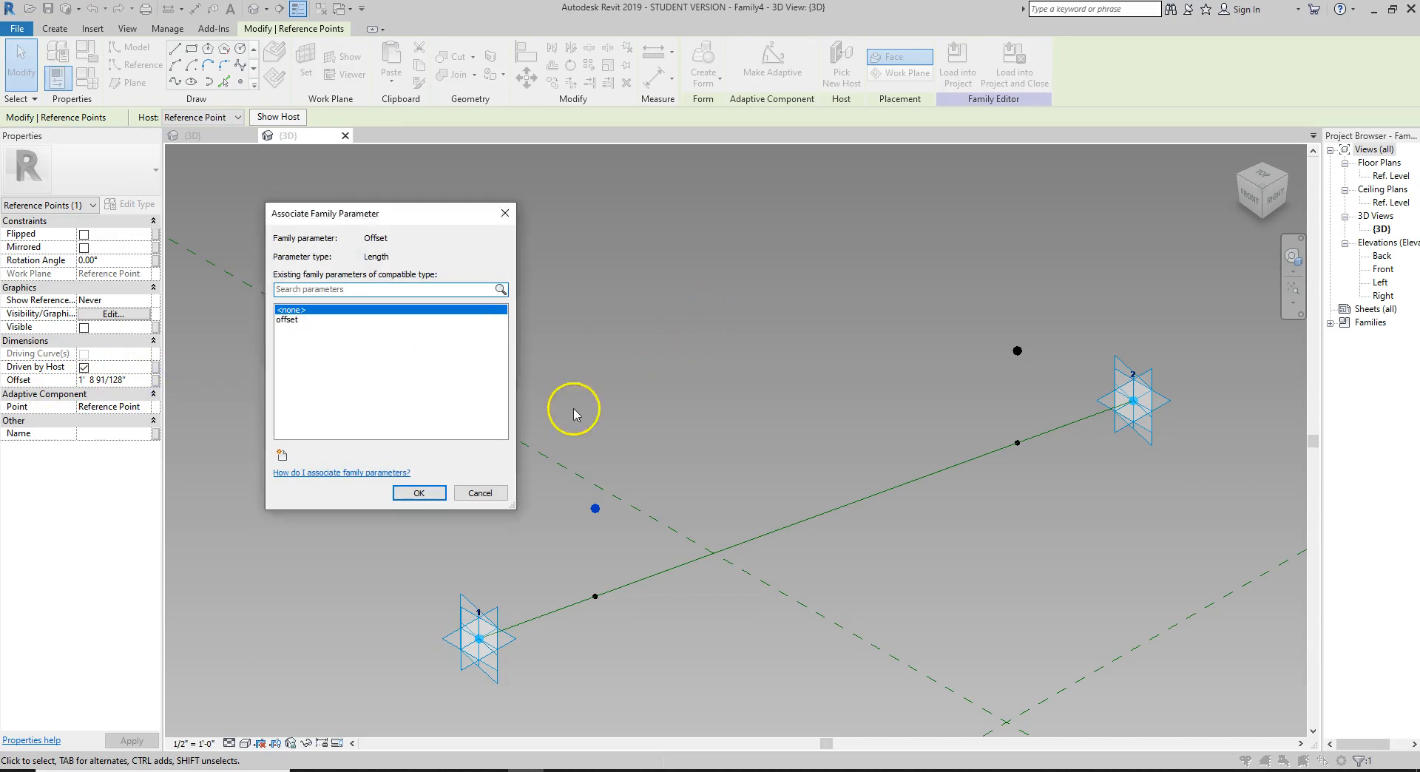
click(480, 493)
click(571, 374)
Select both raised points and associate their offset with a new type parameter named "BeamDpth".
drag(560, 366, 636, 551)
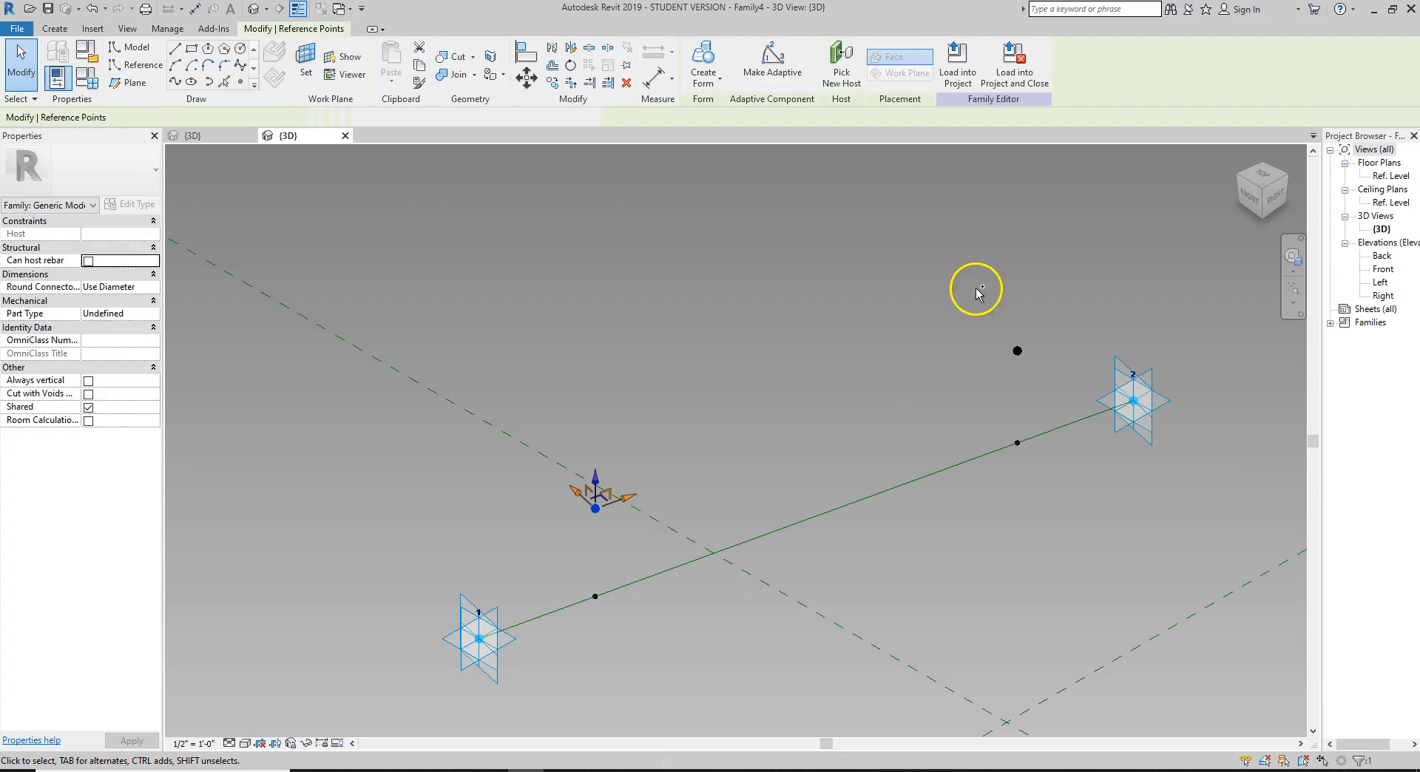
ctrl+drag(975, 290, 1062, 384)
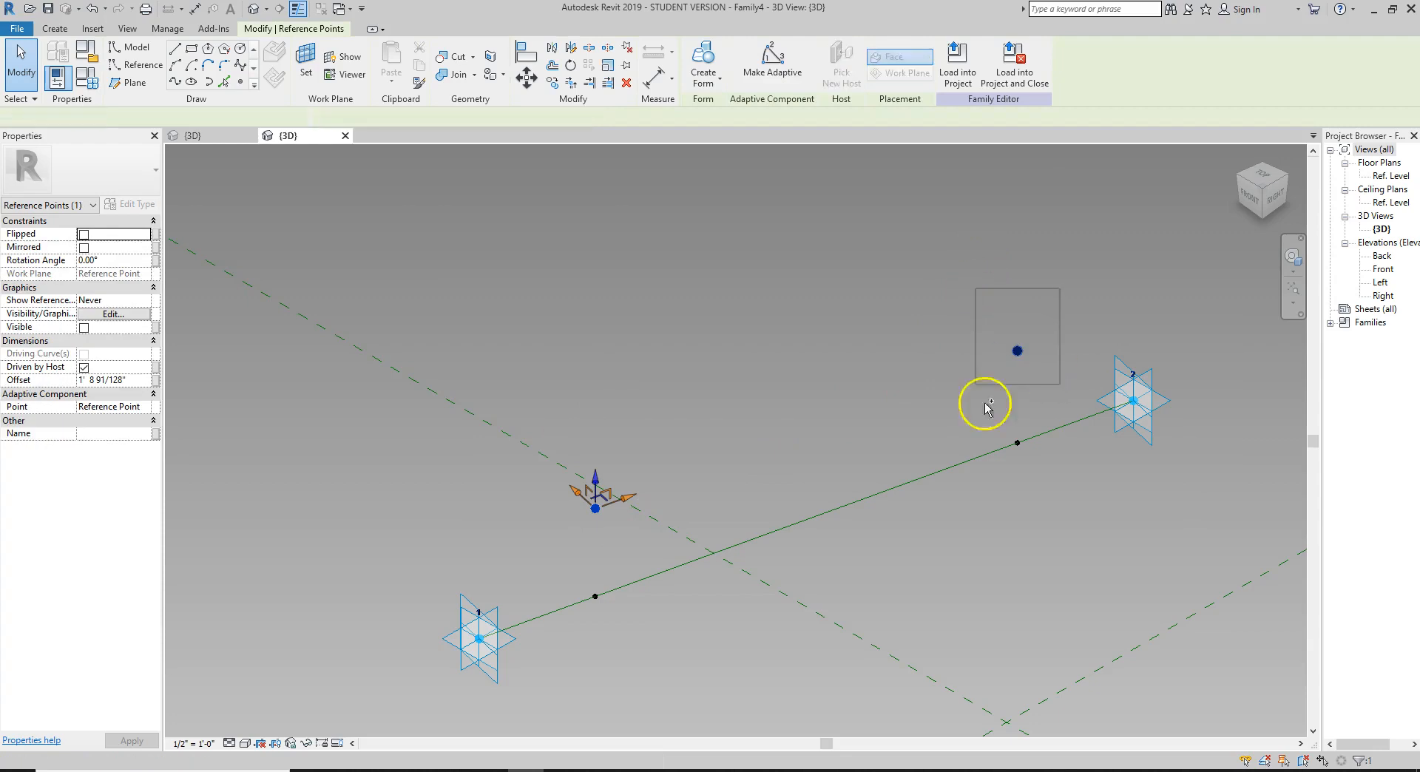
click(156, 380)
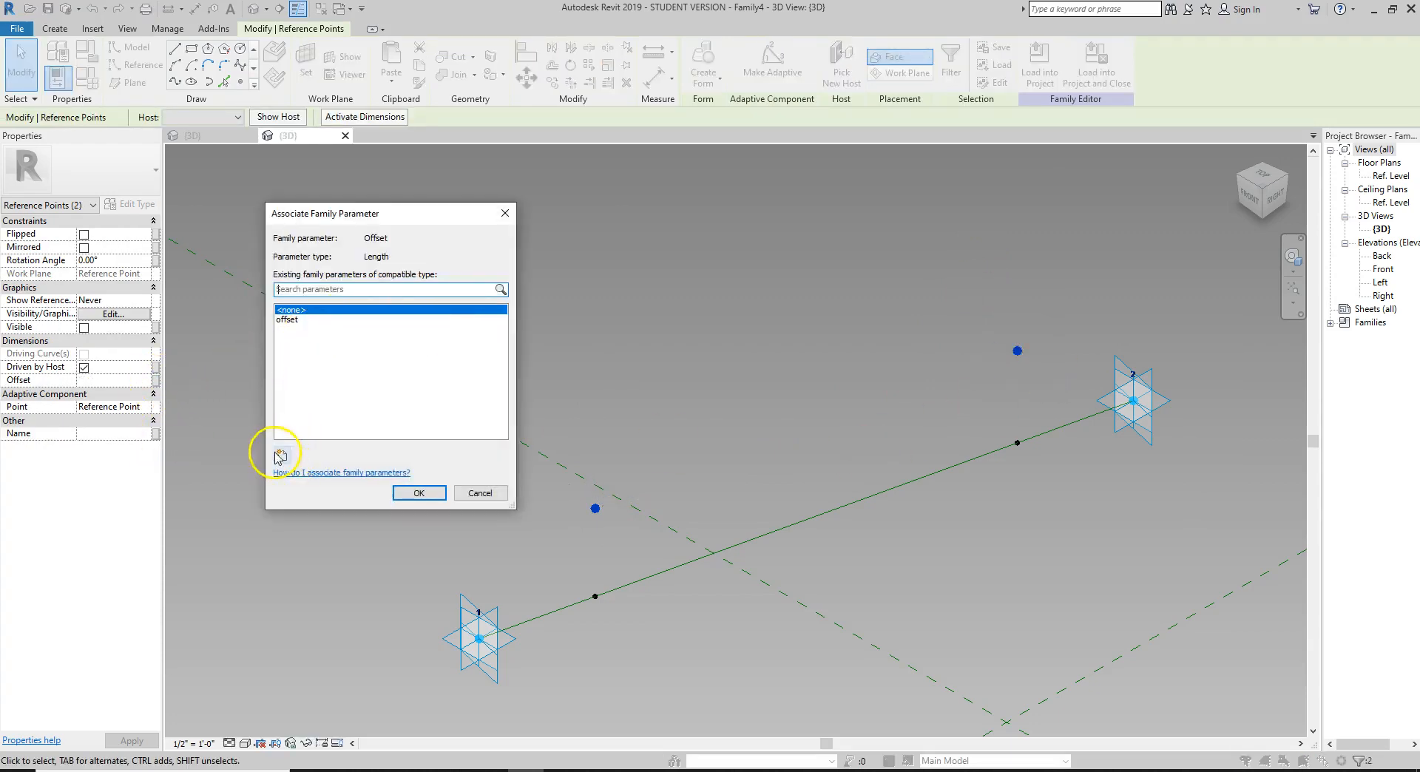
click(282, 454)
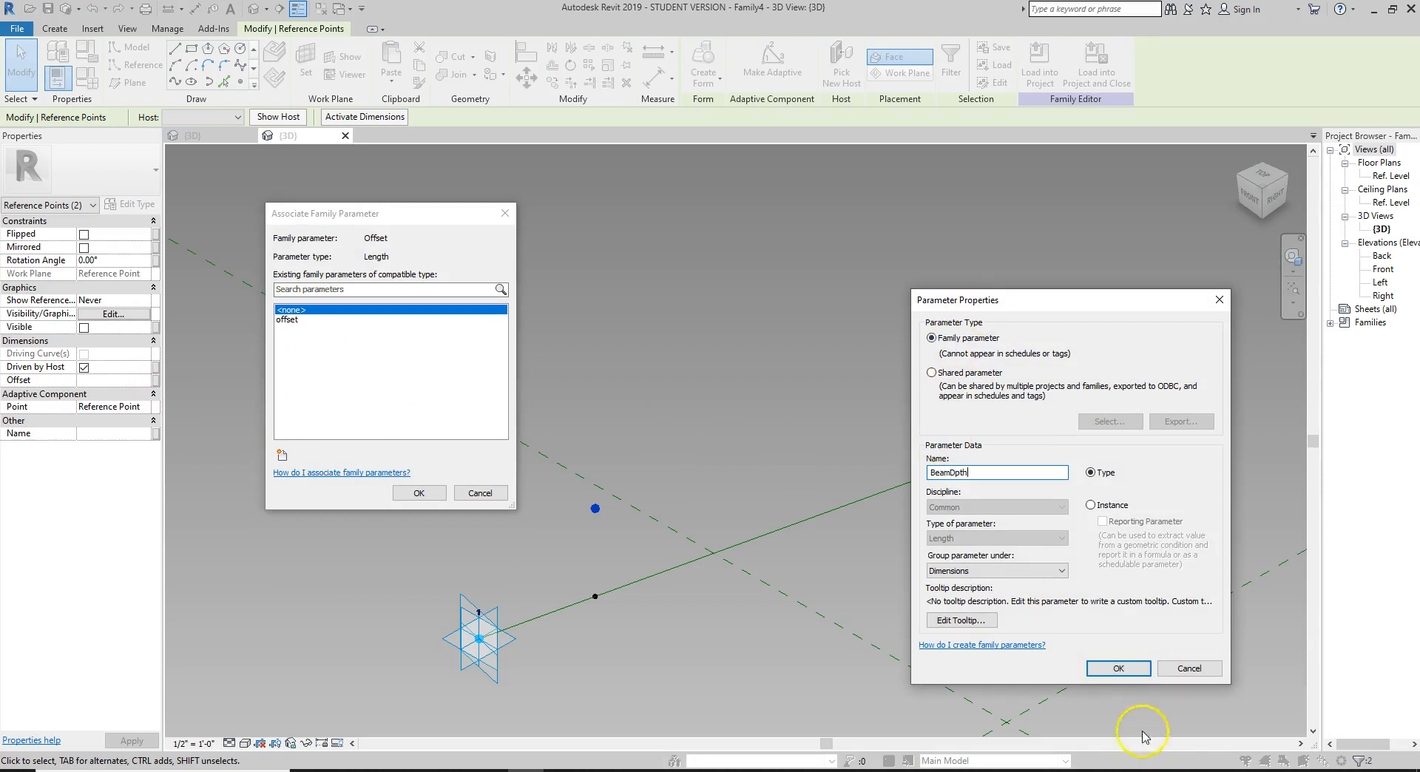
click(1136, 668)
click(418, 492)
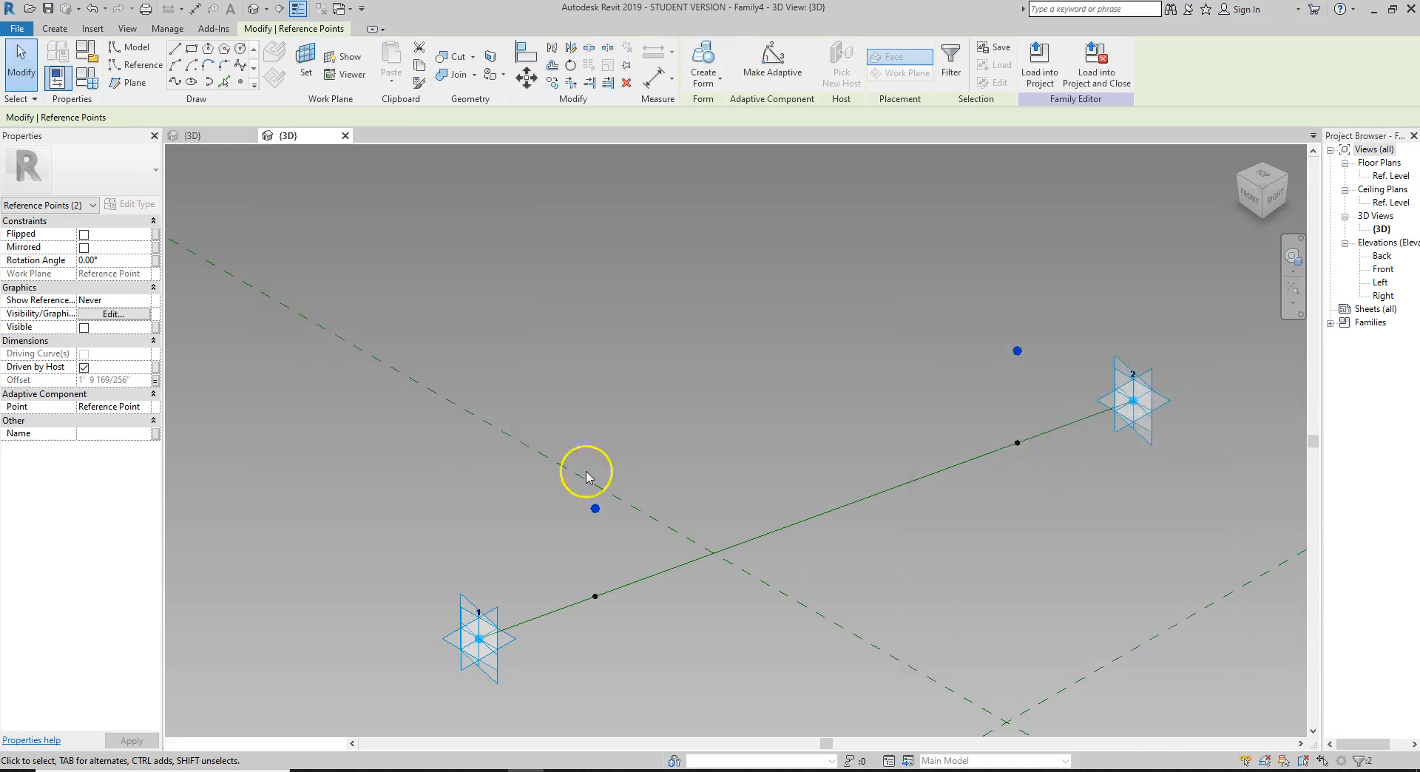
click(733, 402)
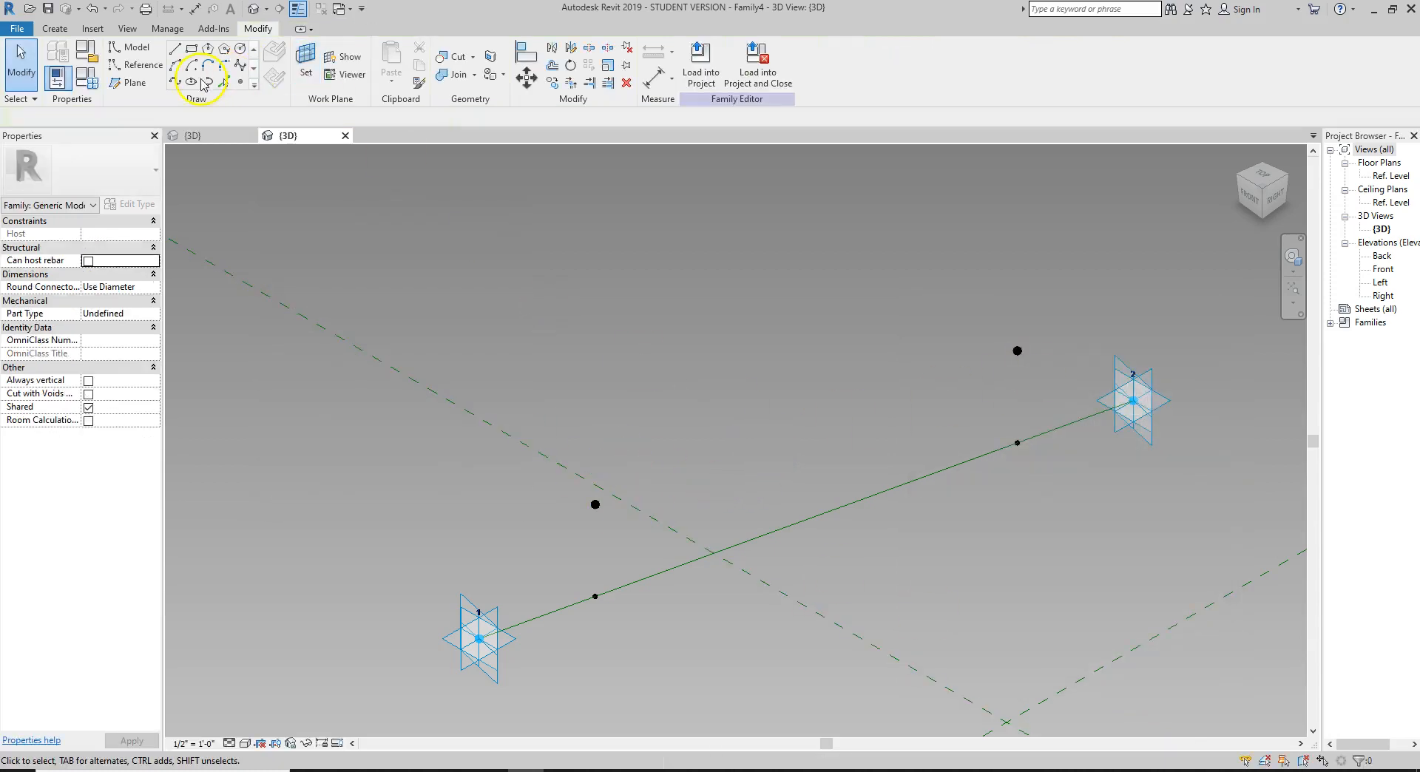
Draw a closed rectangular loop of reference lines through the two raised points and the two line-hosted points below them.
click(139, 66)
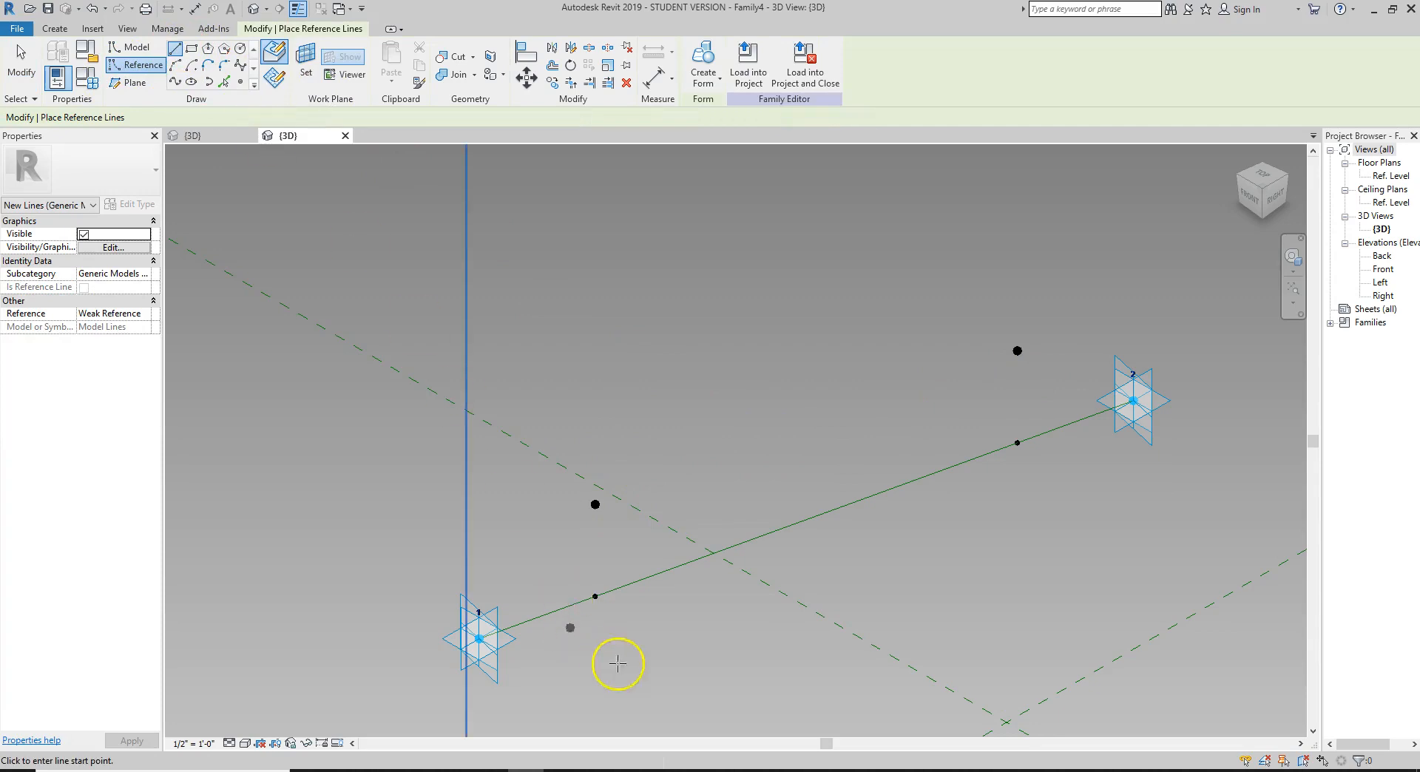
click(595, 504)
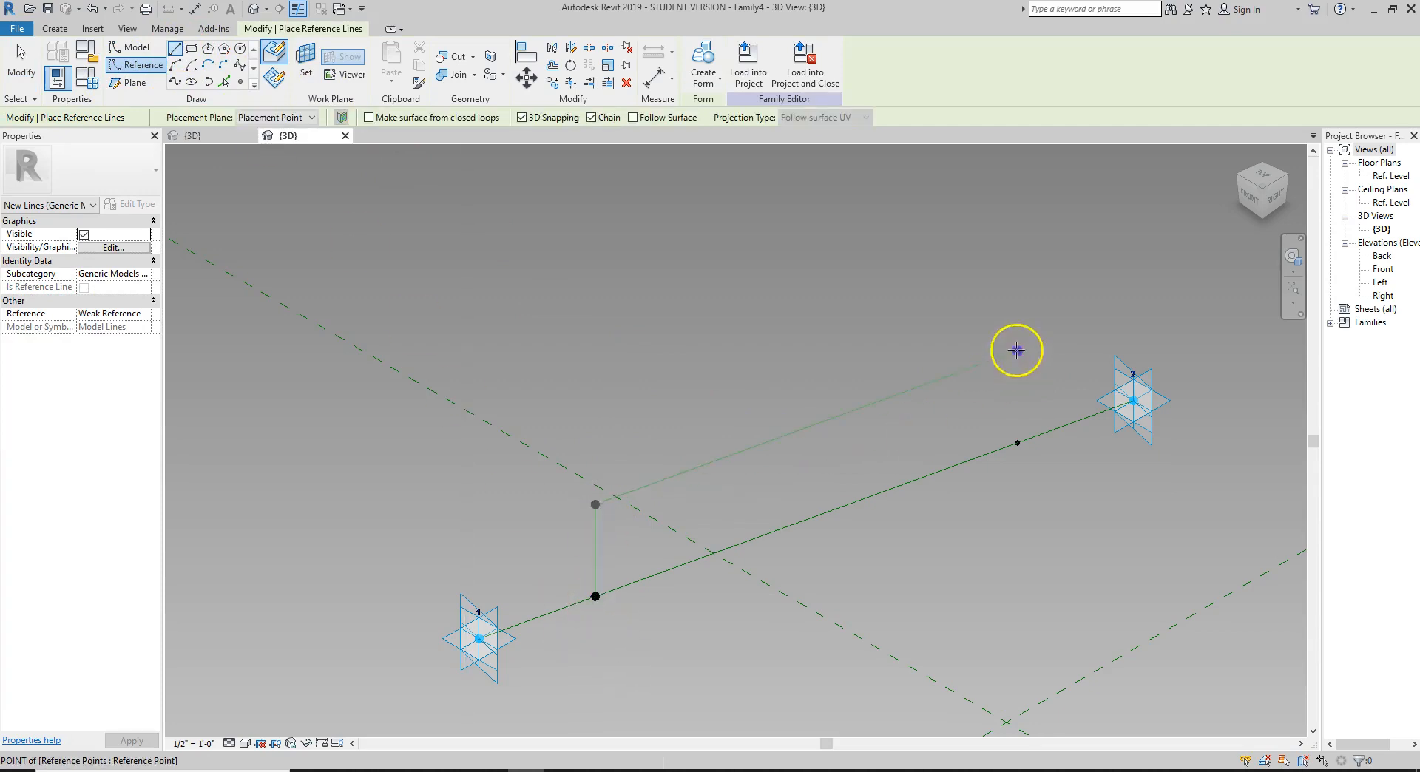
click(1018, 351)
click(596, 596)
key(Escape)
key(Escape)
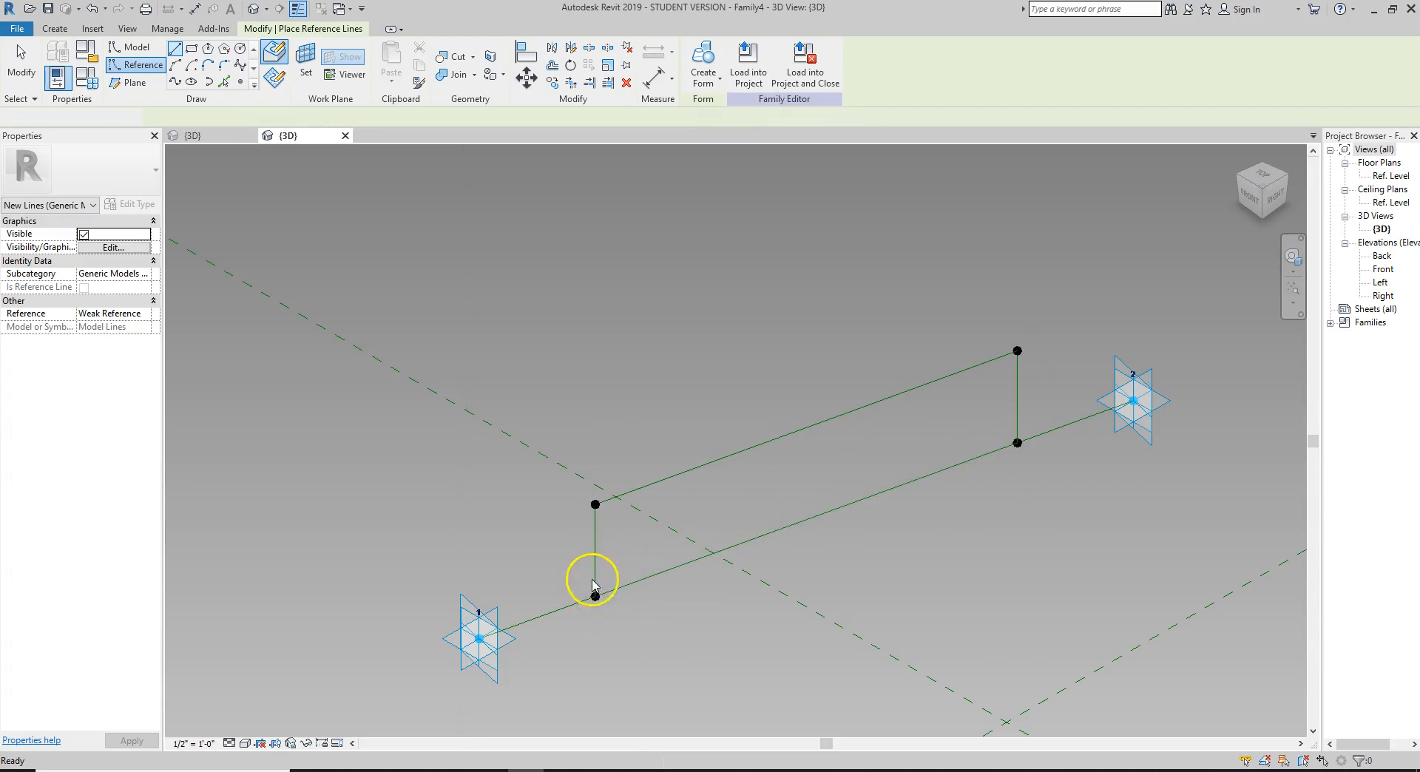
Select the whole chain of four reference lines and create a solid extruded form from it.
key(Tab)
click(596, 552)
click(705, 63)
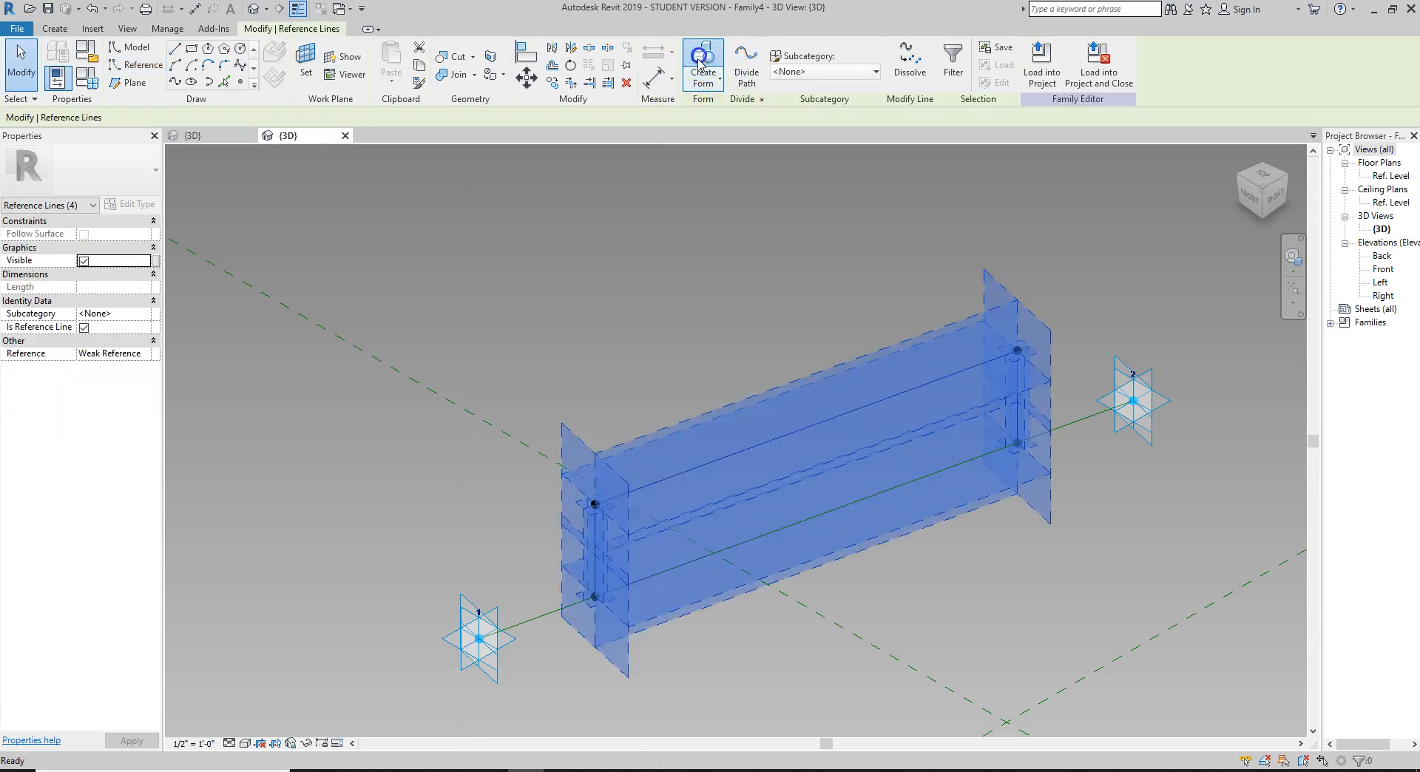
click(566, 666)
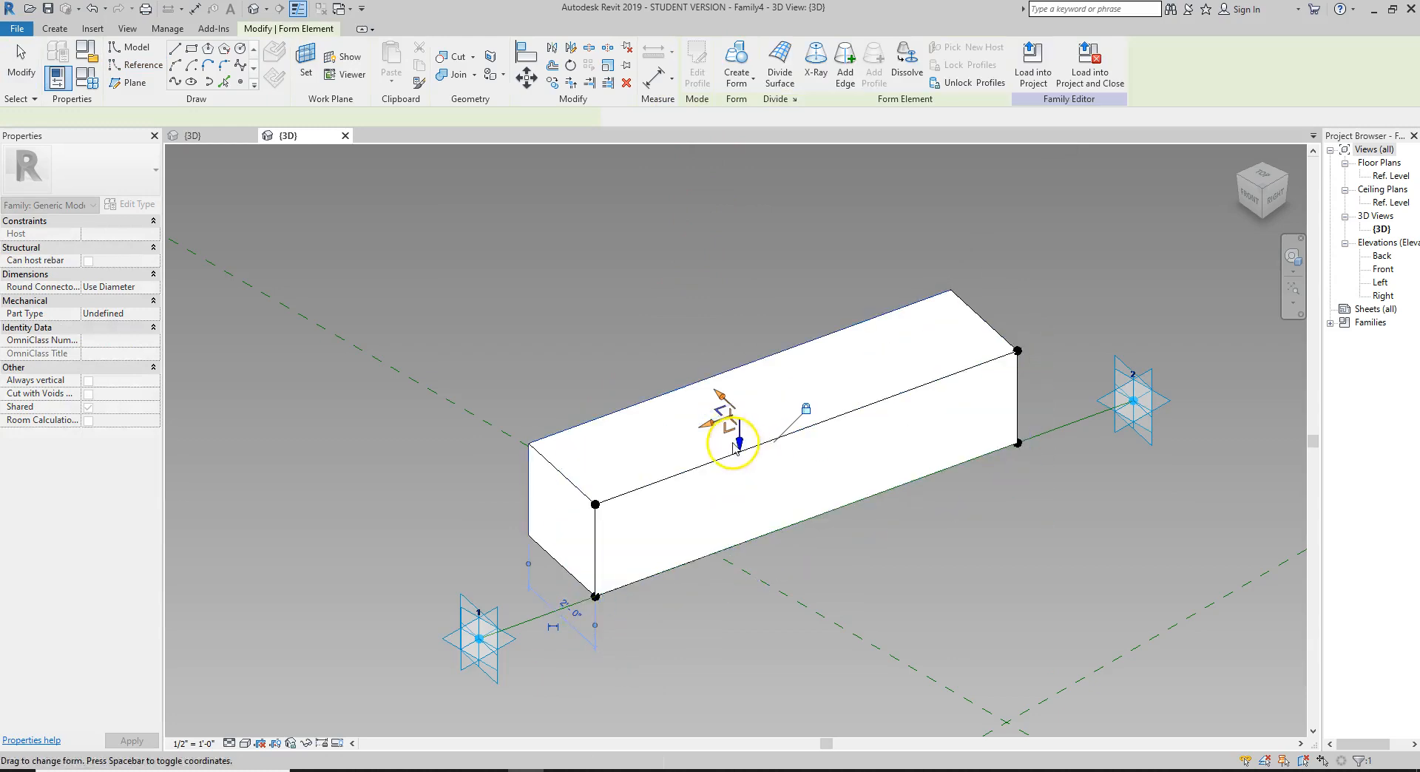
shift+middle_drag(564, 381, 809, 468)
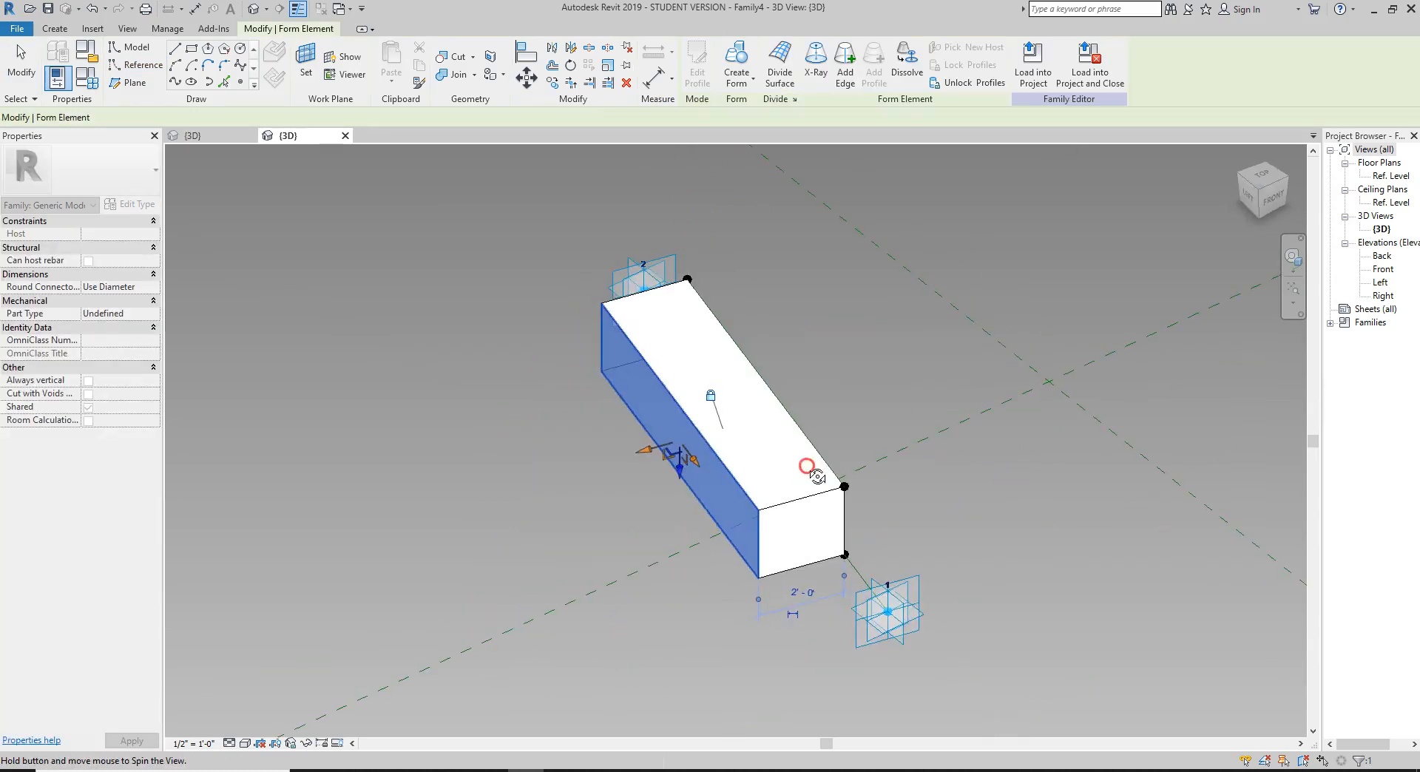
click(574, 493)
click(517, 433)
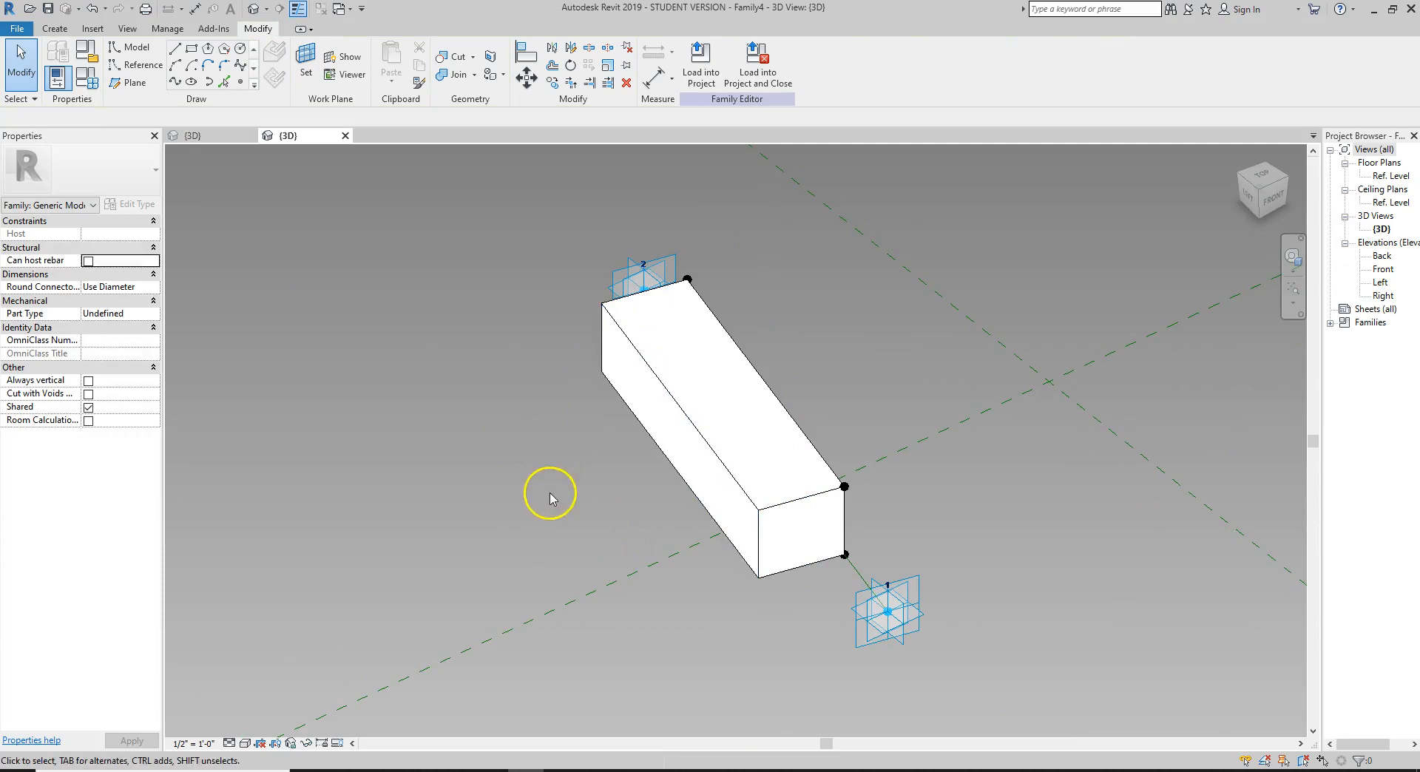
Associate the solid form's positive offset with a new instance parameter named "half".
click(638, 415)
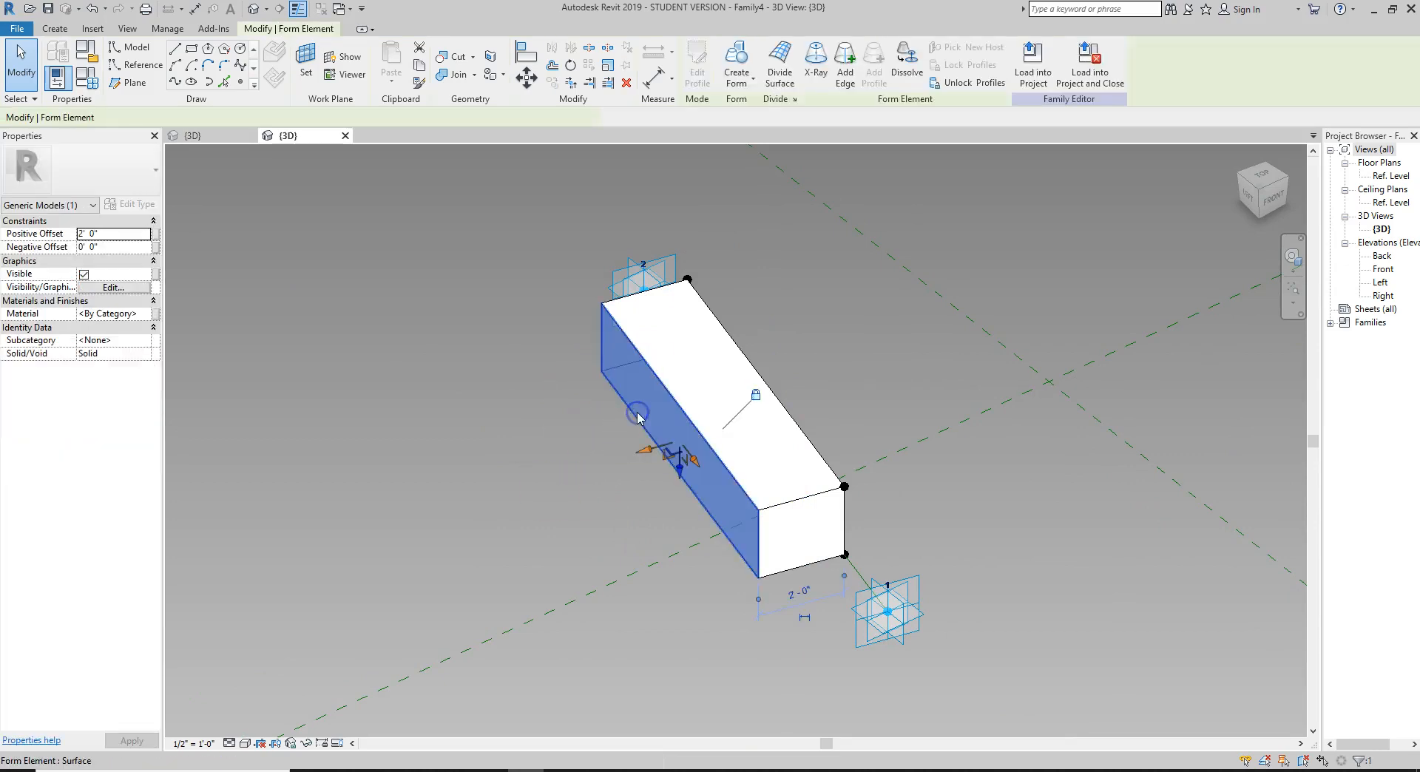
click(154, 234)
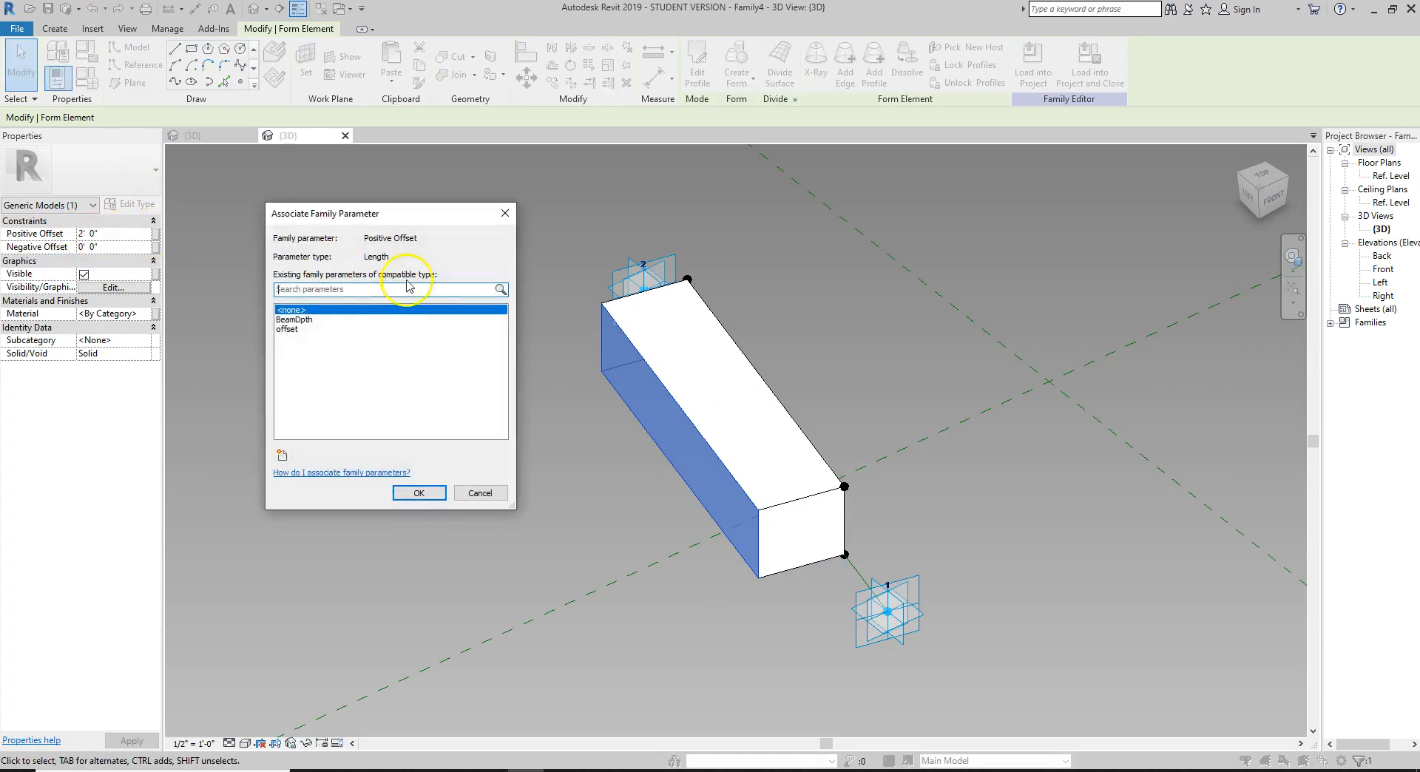
click(281, 453)
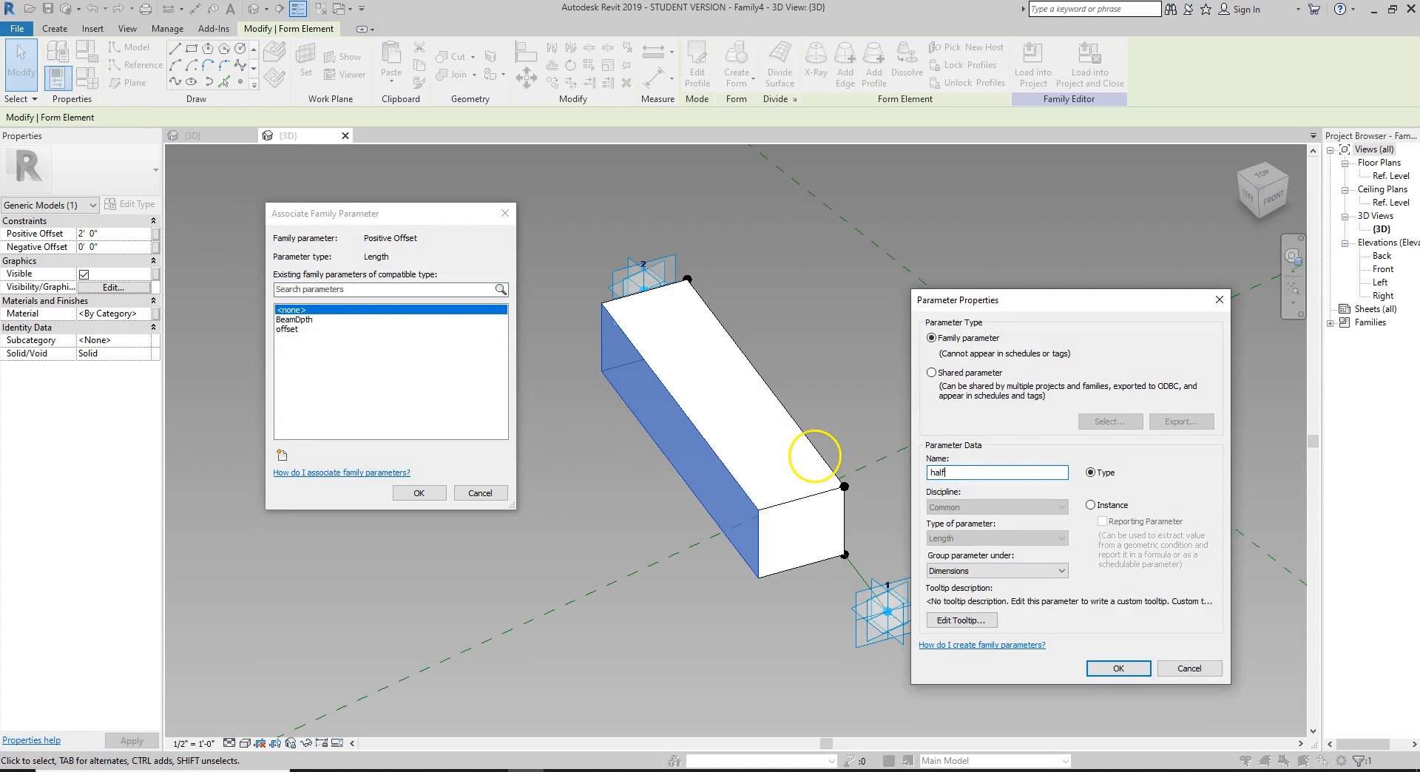
click(1117, 669)
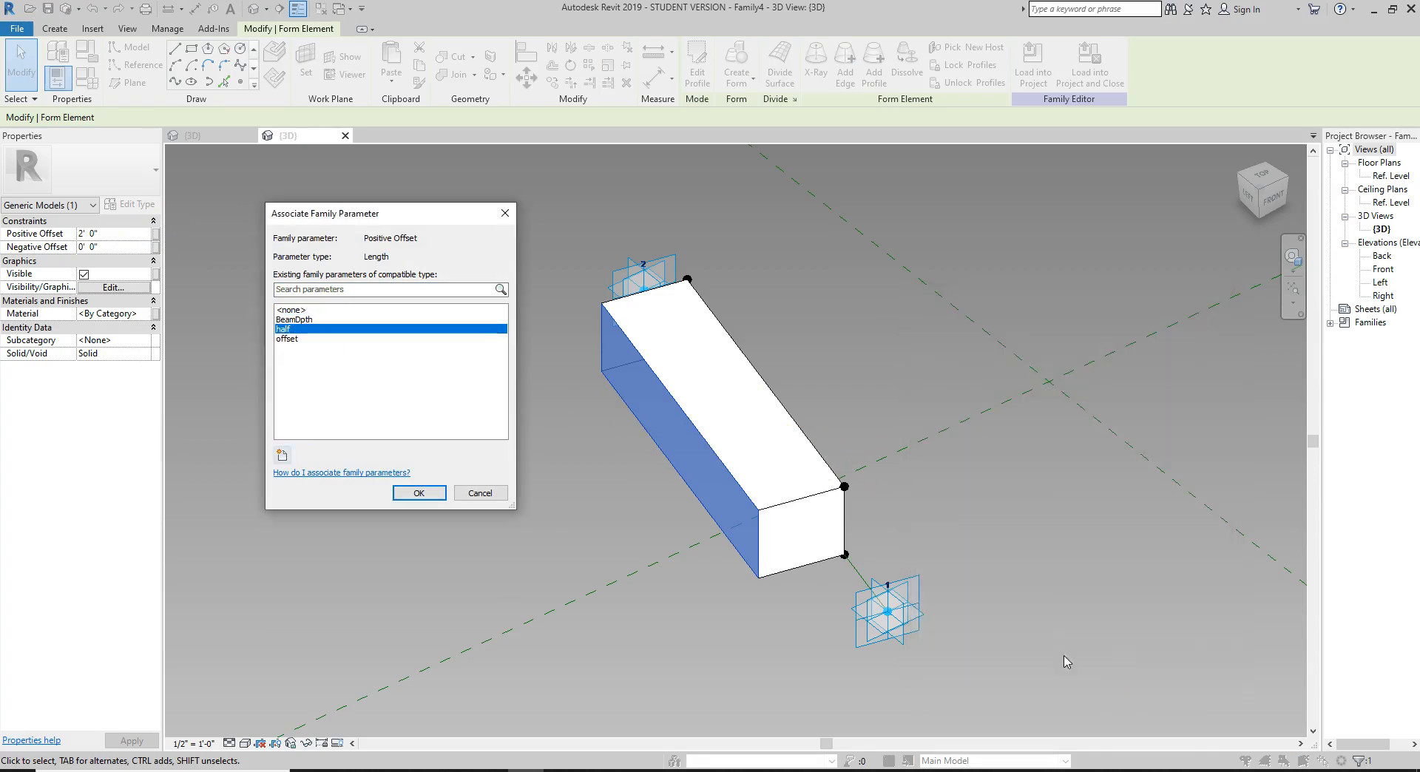
click(418, 494)
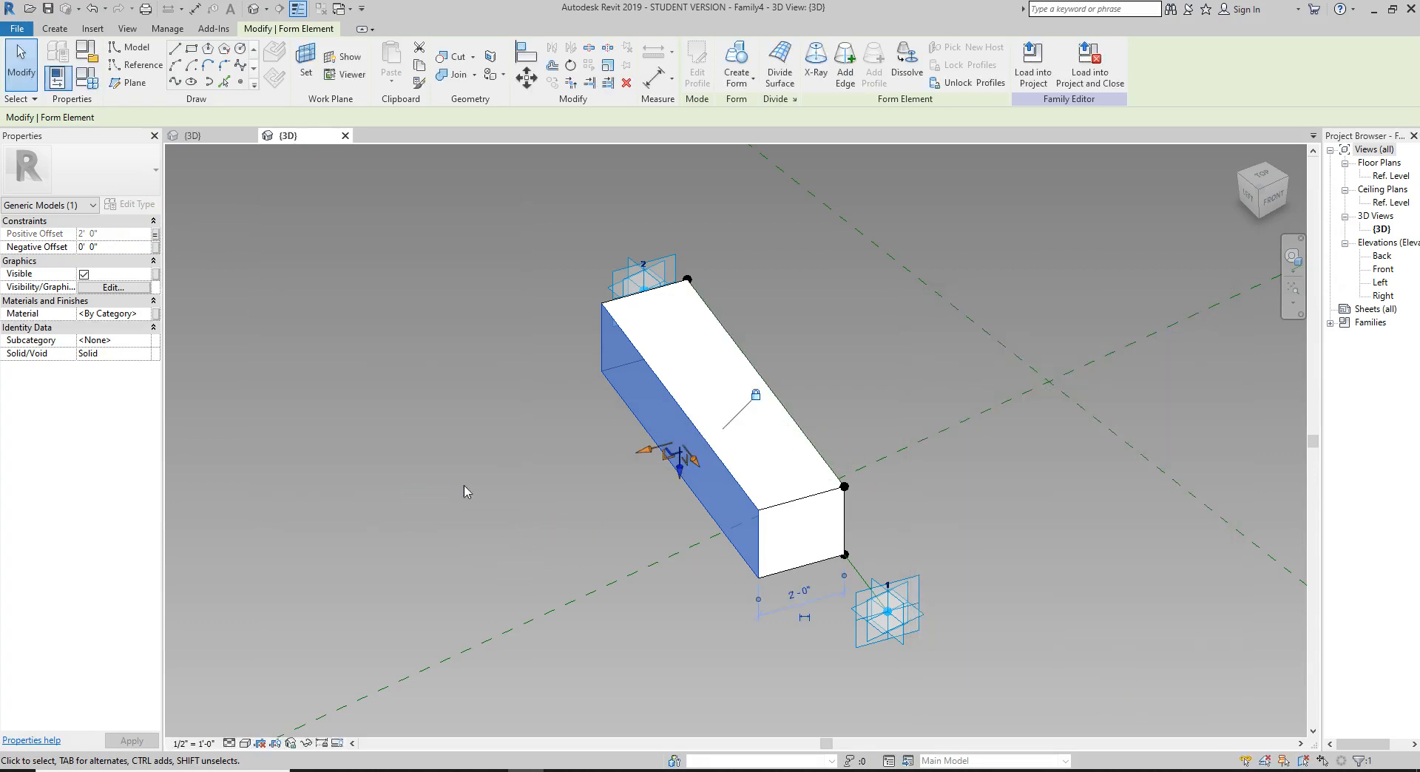
Associate the form's negative offset with the existing "half" parameter so the beam extends equally on both sides.
click(155, 246)
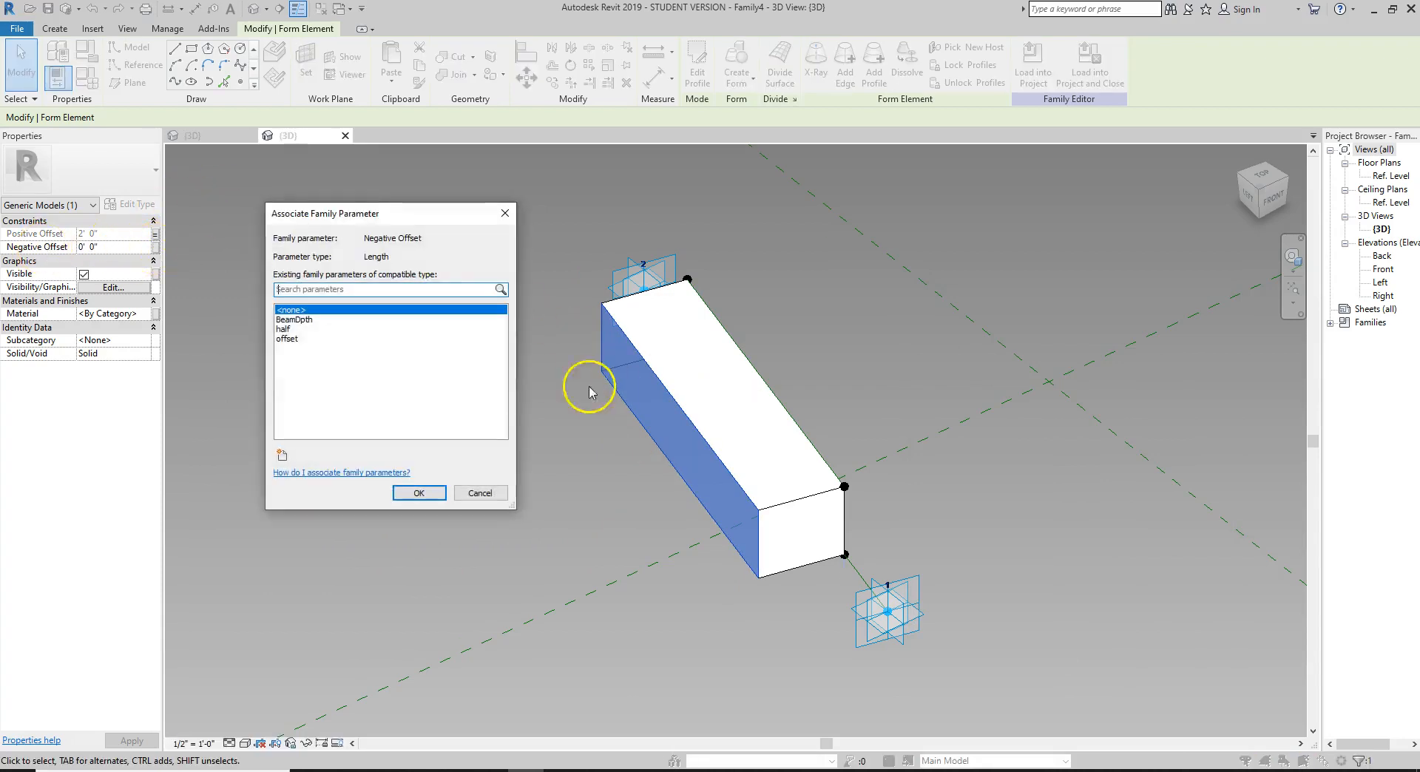
click(318, 328)
click(423, 488)
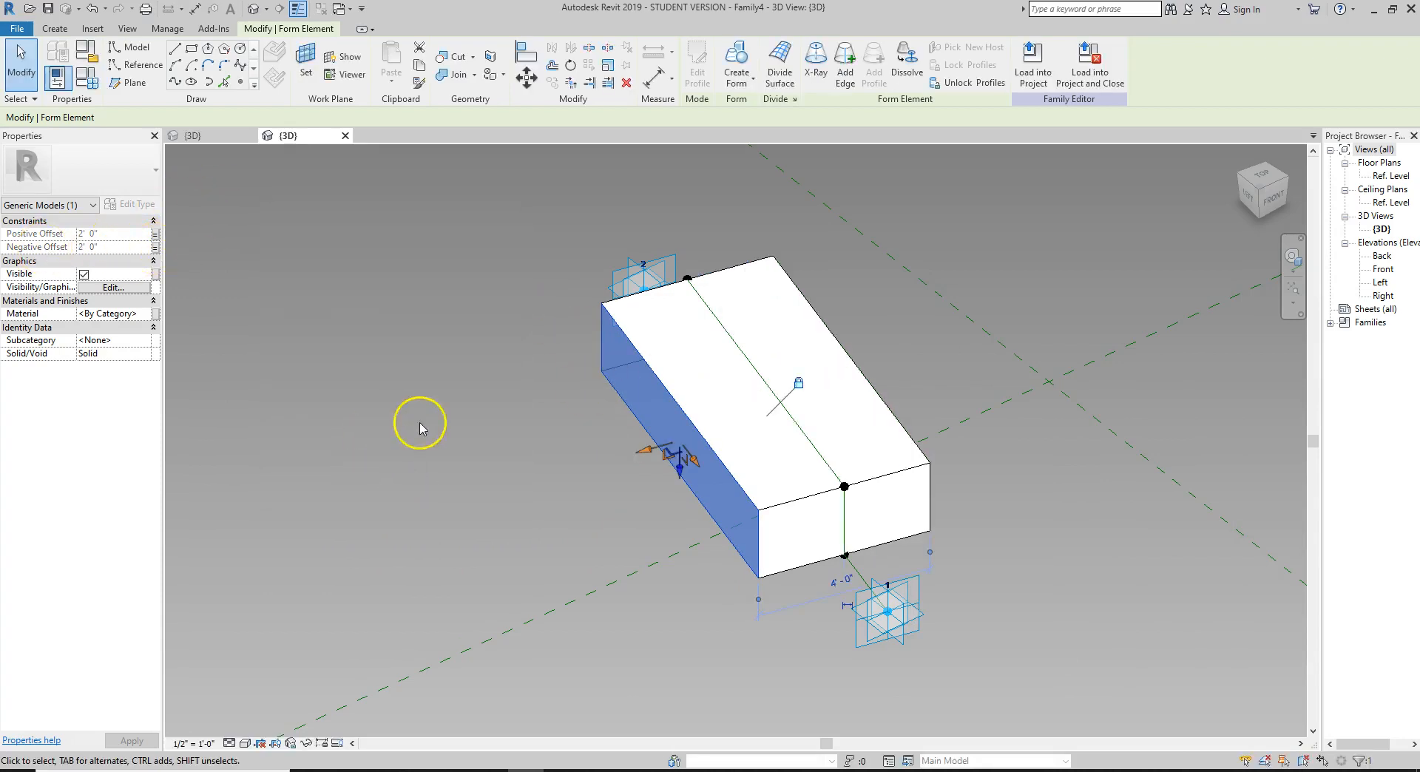
click(542, 509)
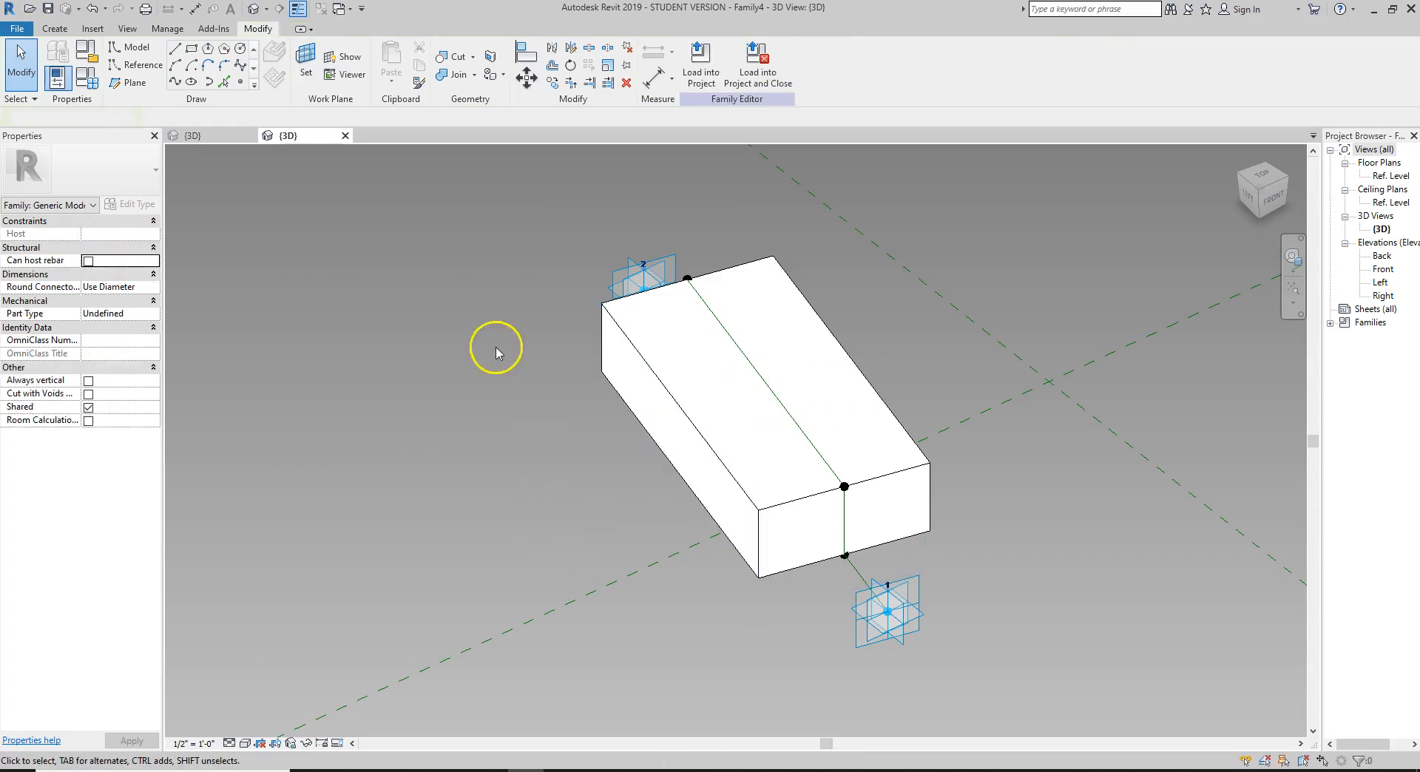
Add a new length type parameter named "BeamWdth", grouped under Dimensions, to the family types.
click(88, 77)
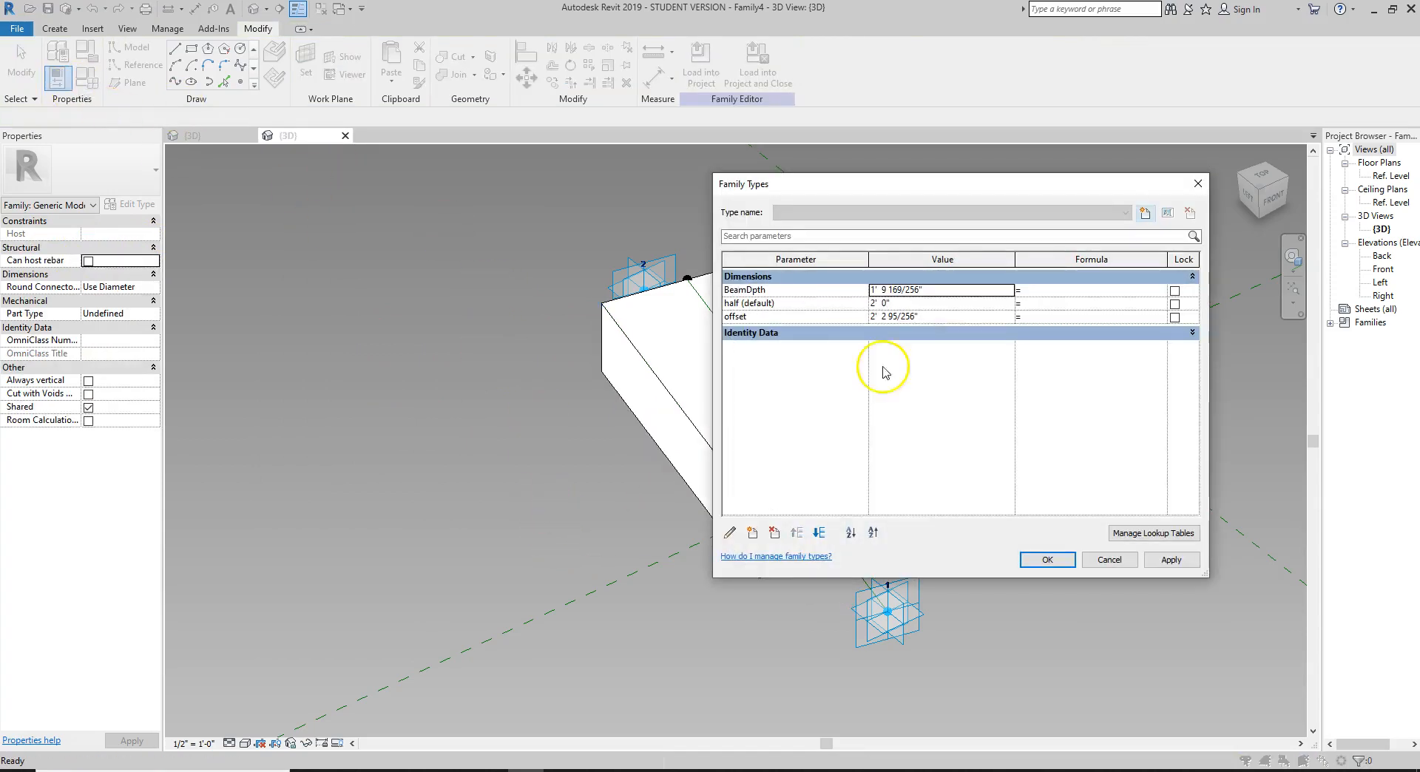
click(752, 533)
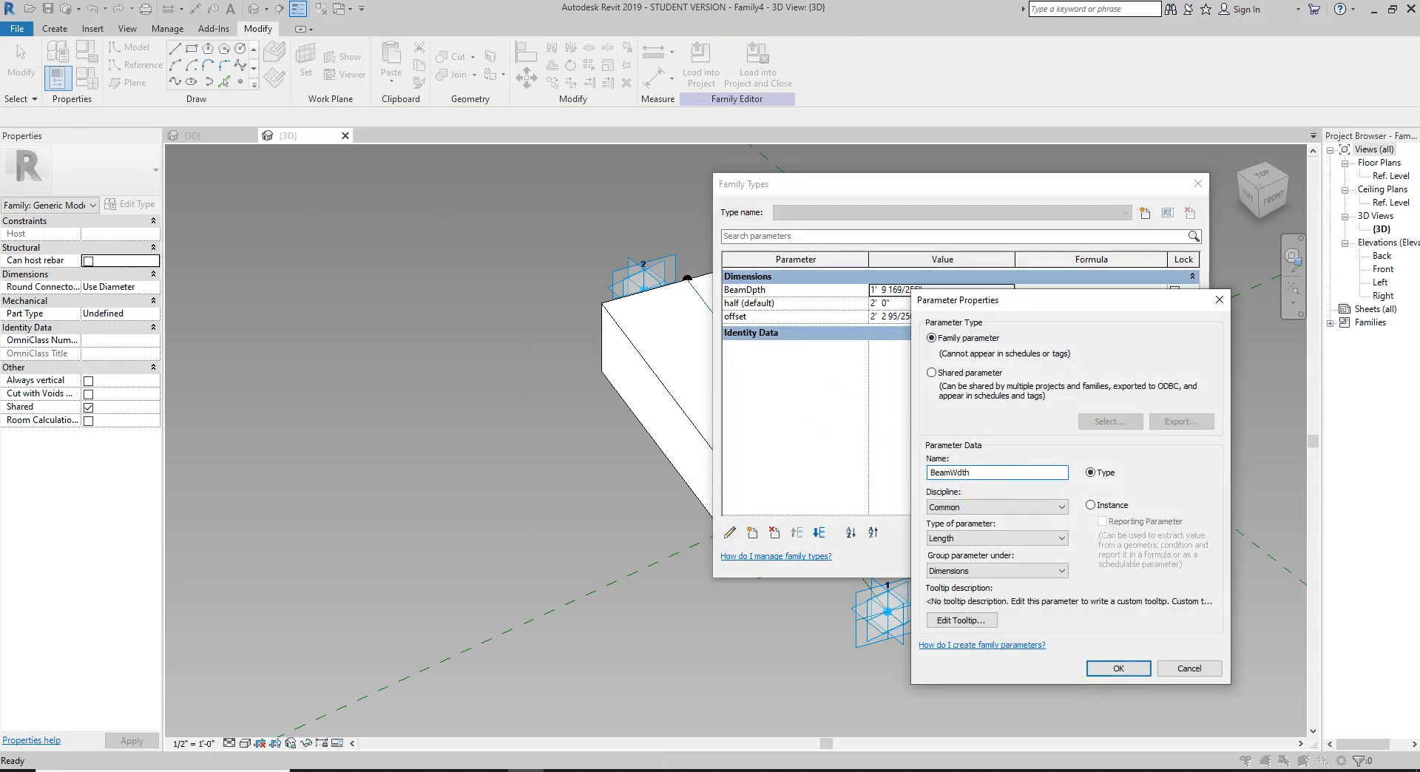
click(1117, 669)
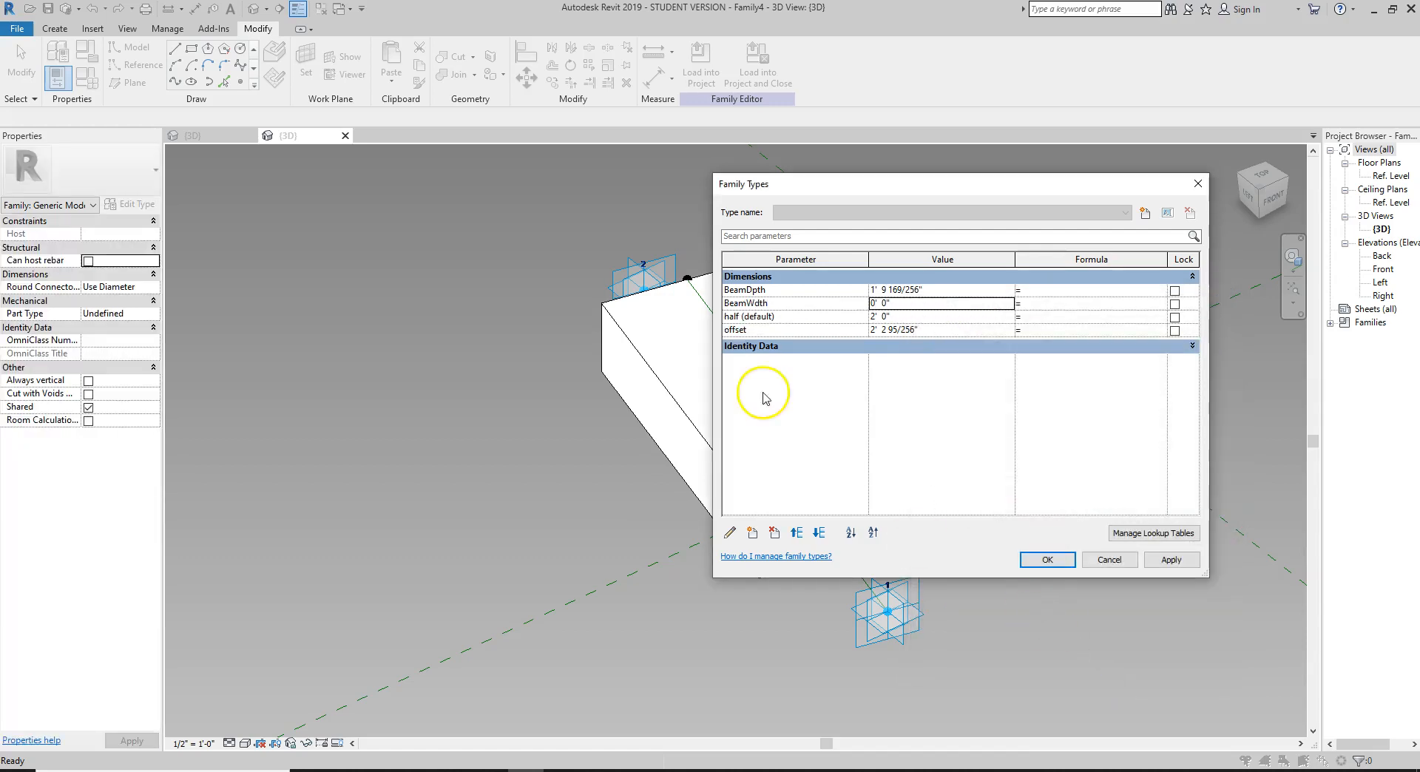
Set BeamWdth to 1' 0" and give the half parameter the formula BeamWdth / 2, applying both to the family.
click(773, 303)
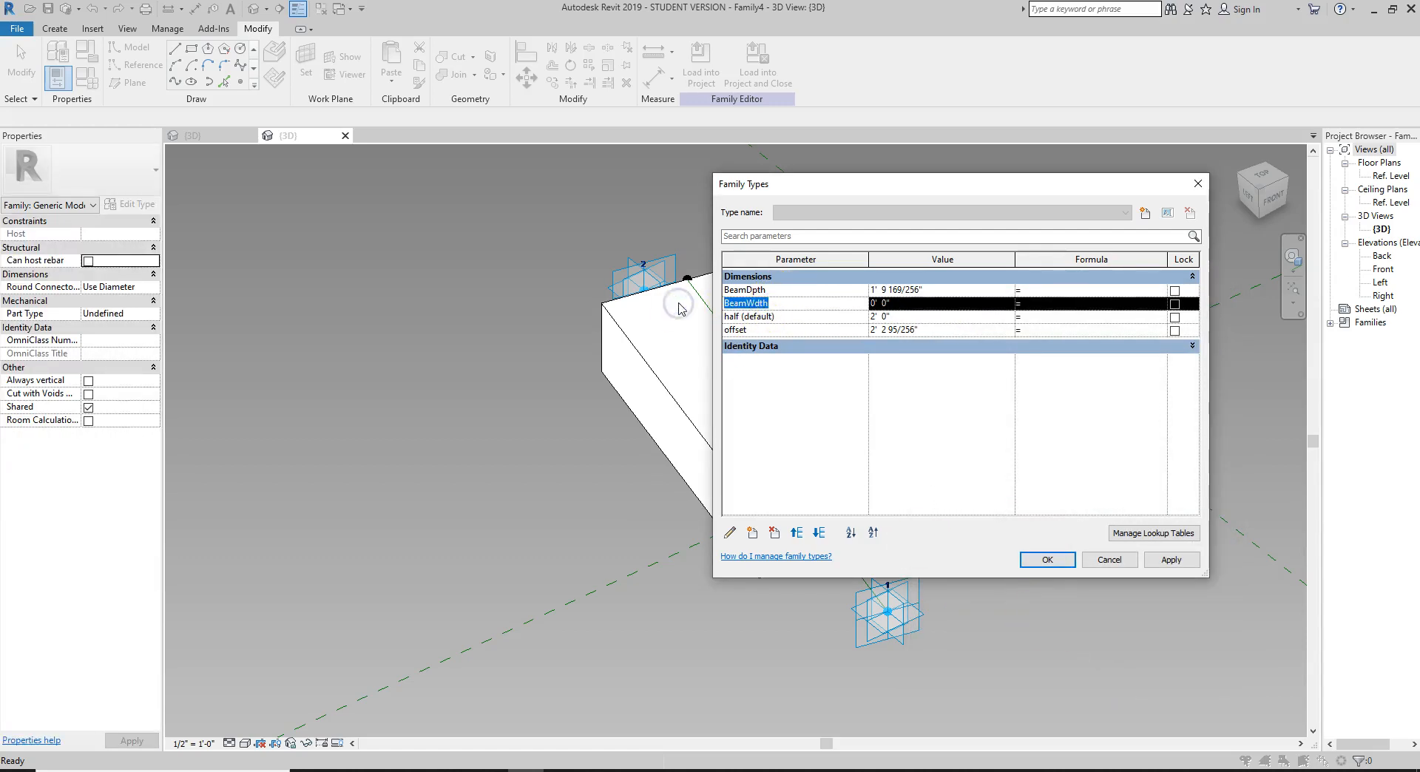
click(964, 318)
click(916, 304)
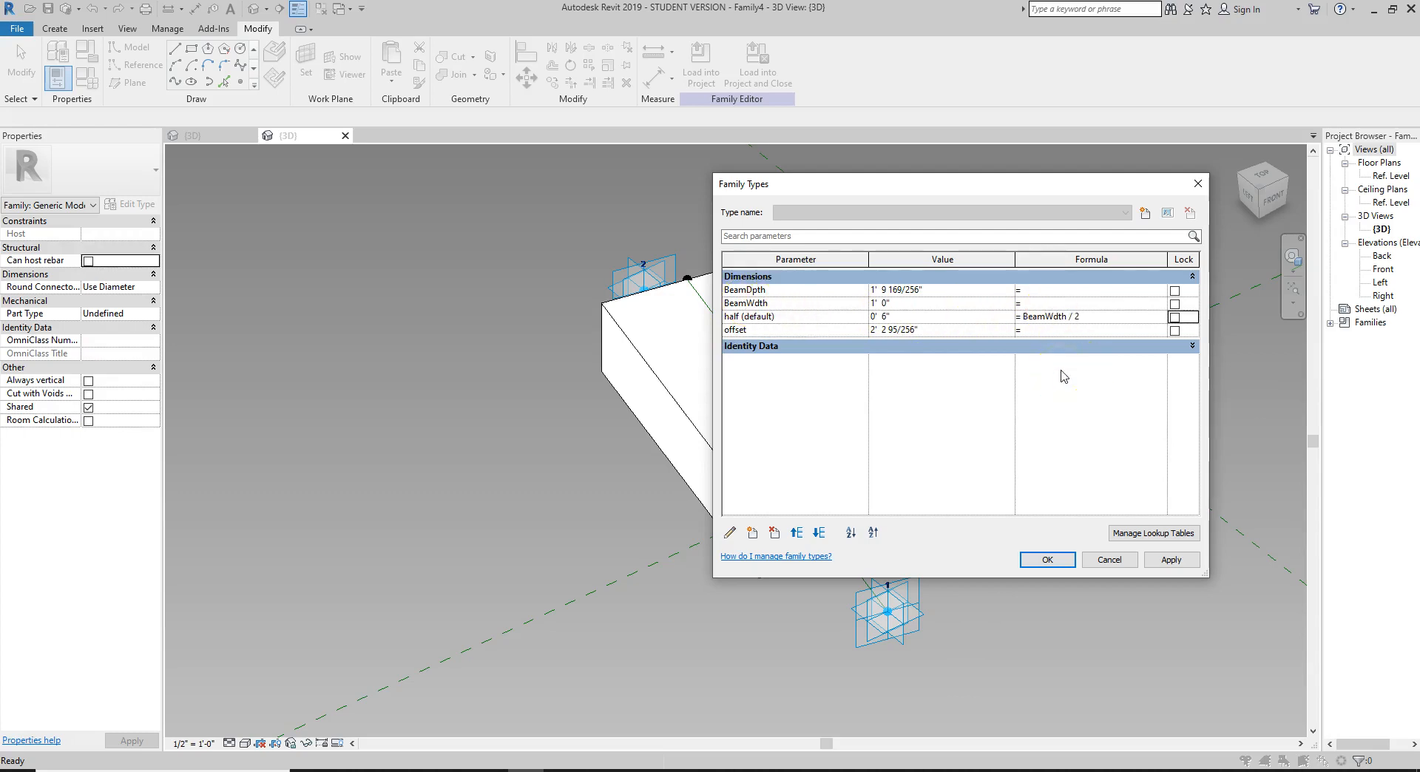
click(1183, 563)
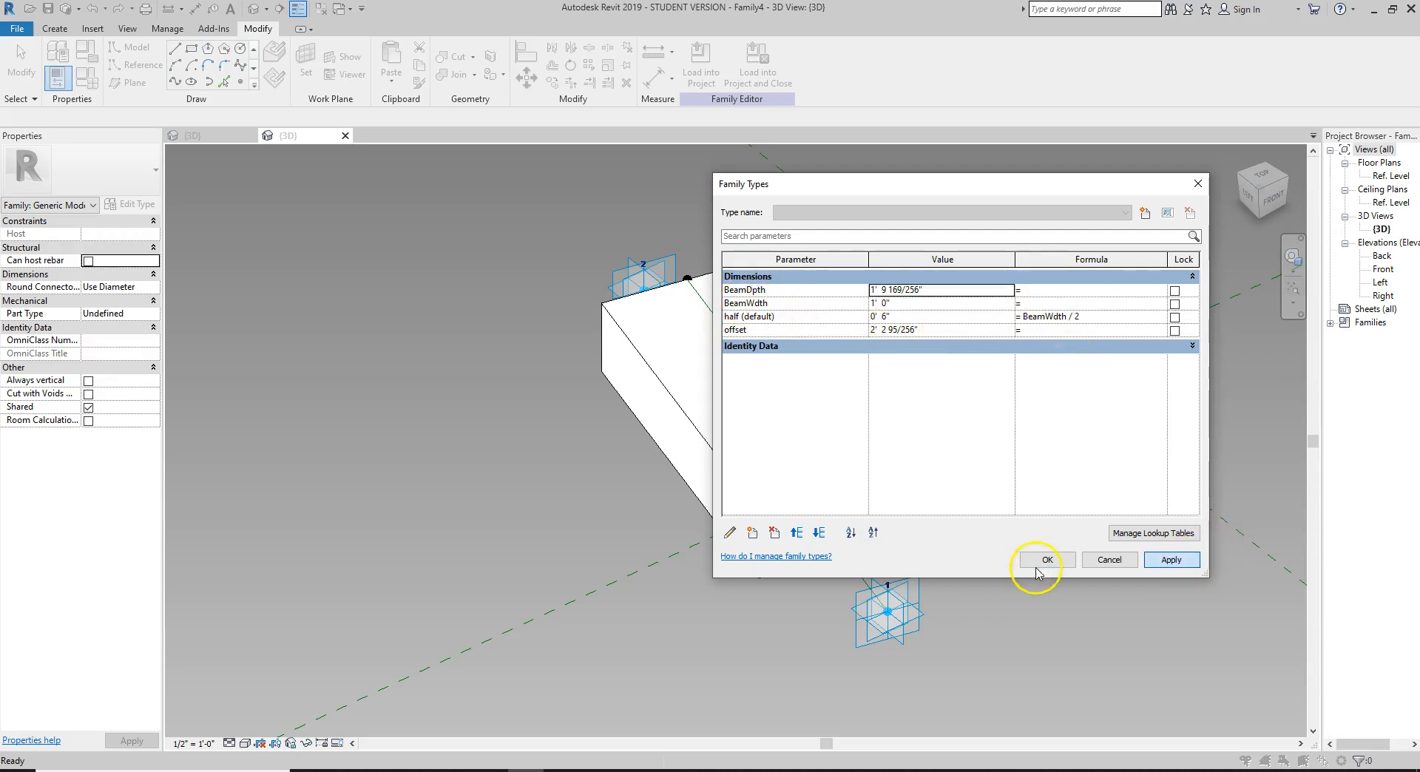
click(1046, 560)
Flex the beam by raising one end's adaptive point and shifting an adaptive point horizontally, checking the form from several sides.
scroll(596, 462, down, 1)
shift+middle_drag(595, 464, 948, 491)
click(907, 448)
drag(911, 409, 909, 189)
drag(471, 488, 329, 482)
click(524, 505)
shift+middle_drag(532, 498, 668, 472)
scroll(676, 495, up, 3)
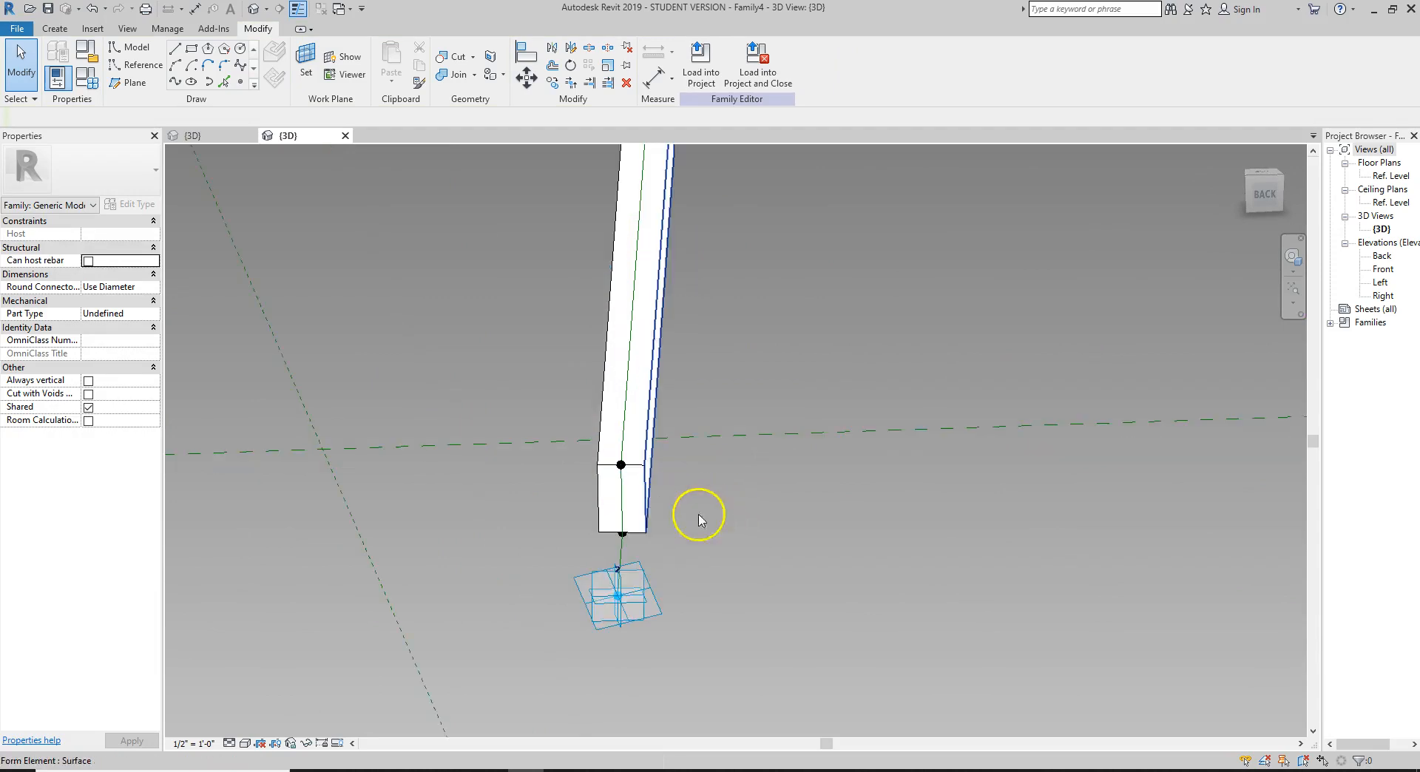
shift+middle_drag(770, 570, 556, 494)
scroll(556, 493, down, 3)
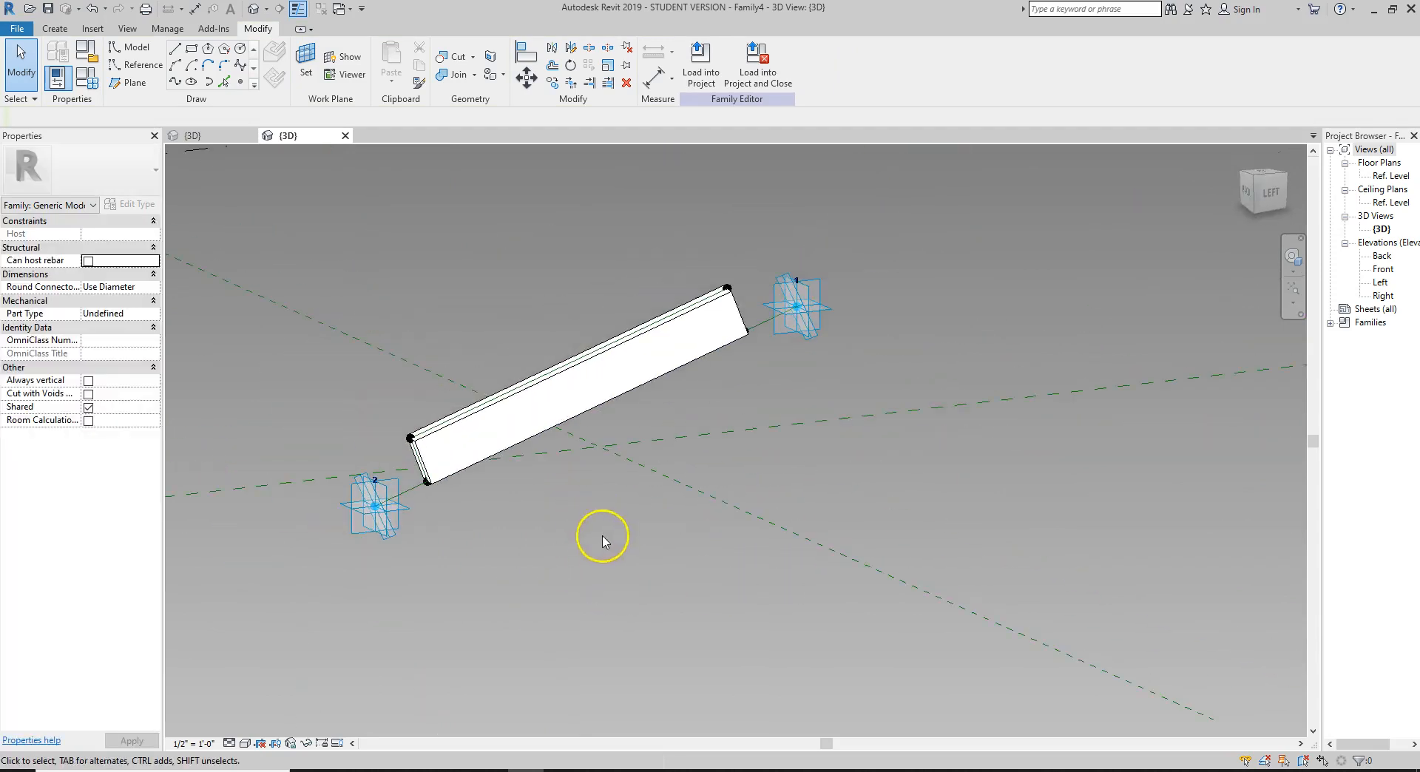
scroll(400, 488, up, 2)
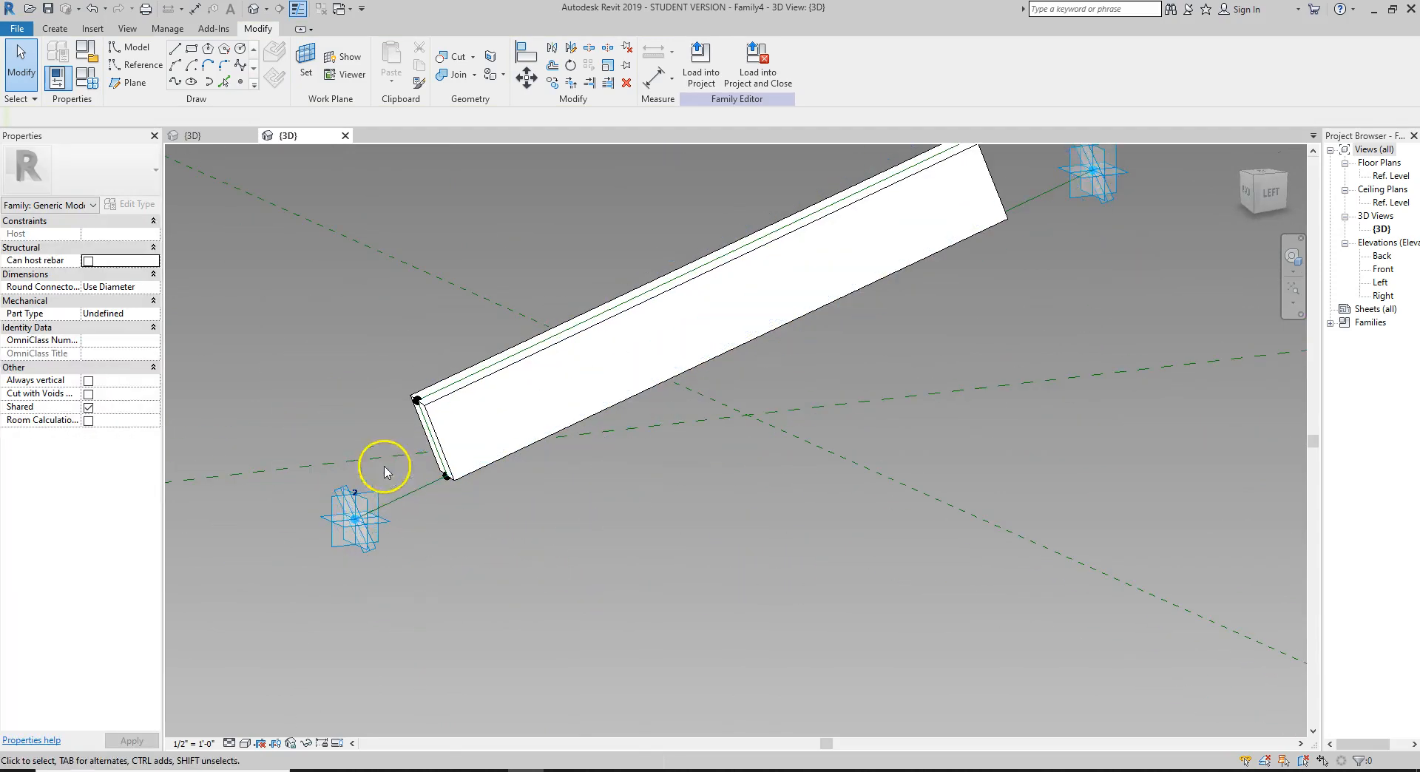
Set the BeamDpth parameter to -2' 0" and apply it so the beam hangs below the line between the adaptive points.
click(88, 78)
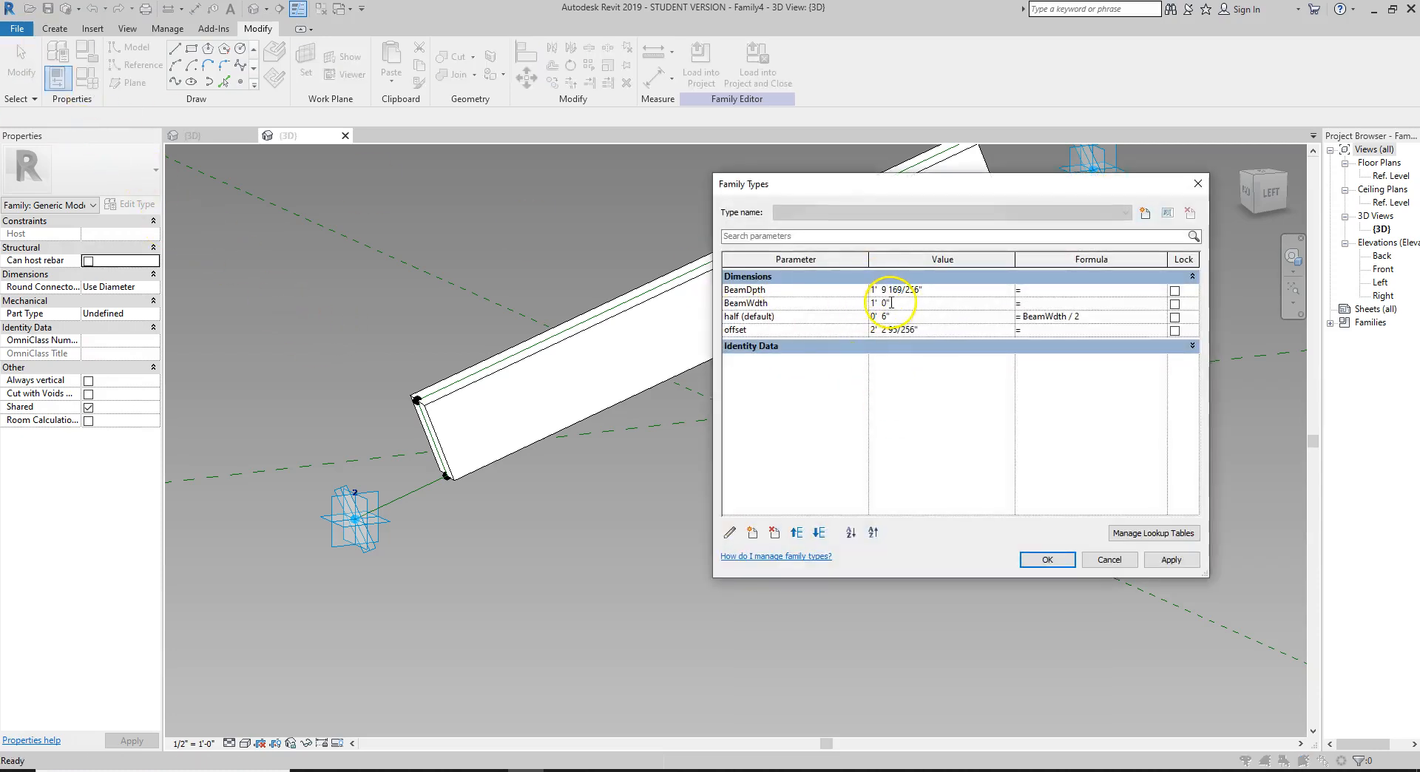
click(834, 288)
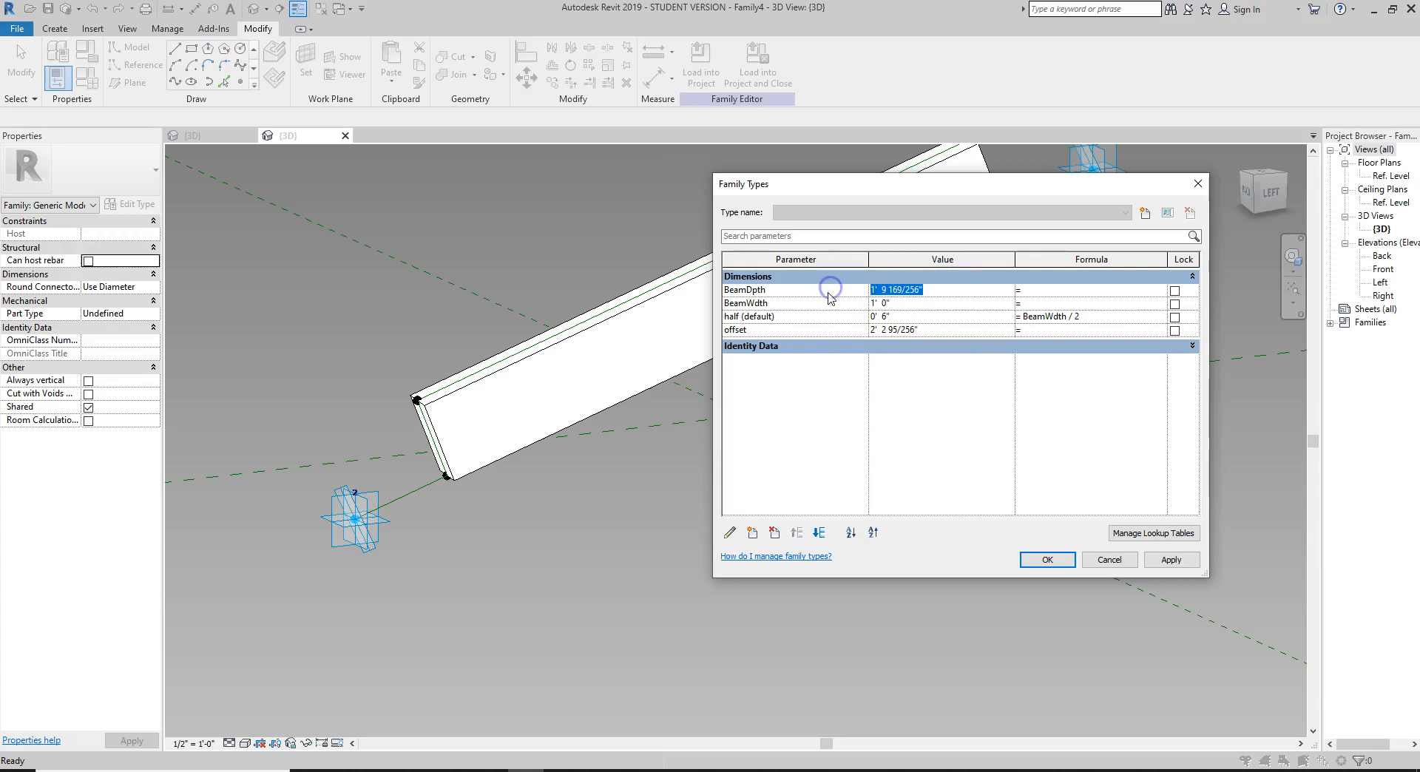
click(1169, 561)
click(876, 290)
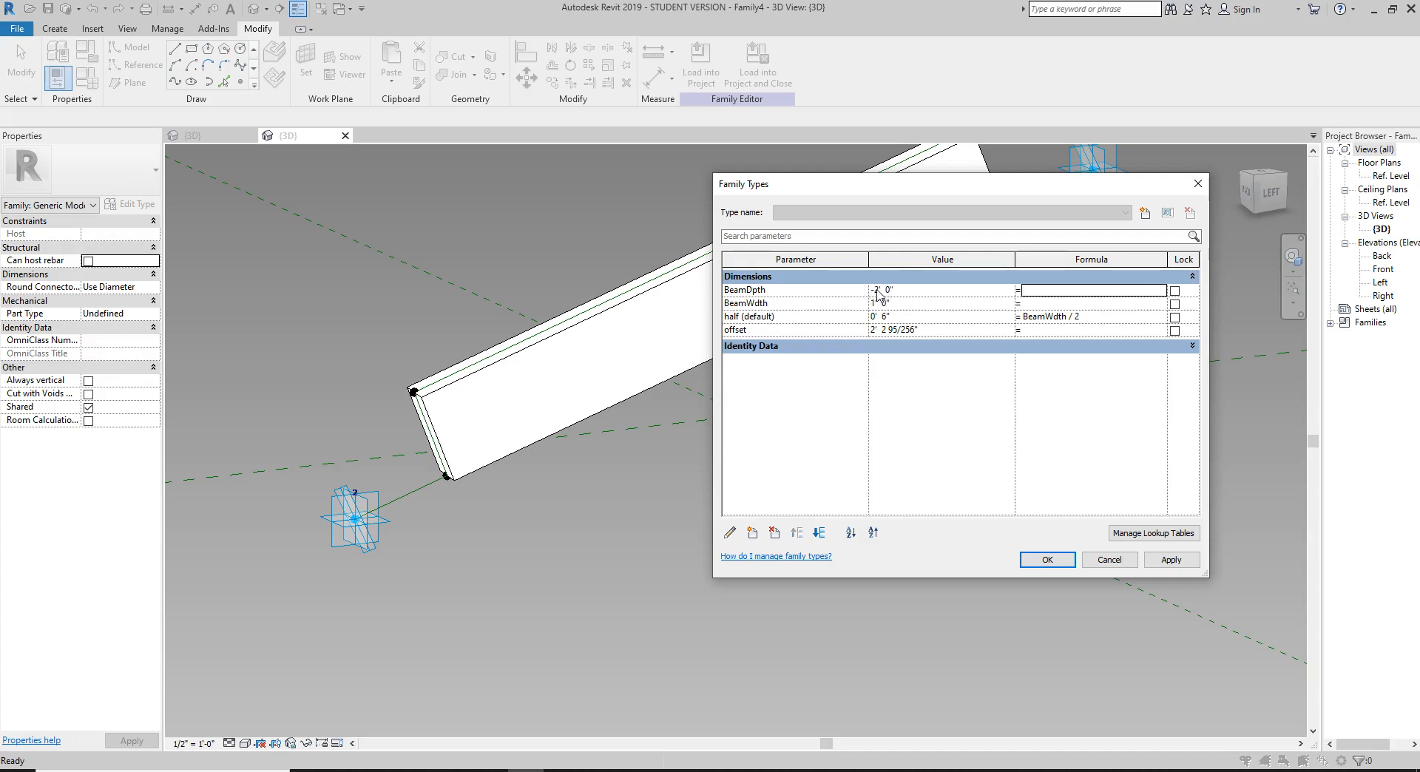
click(1168, 561)
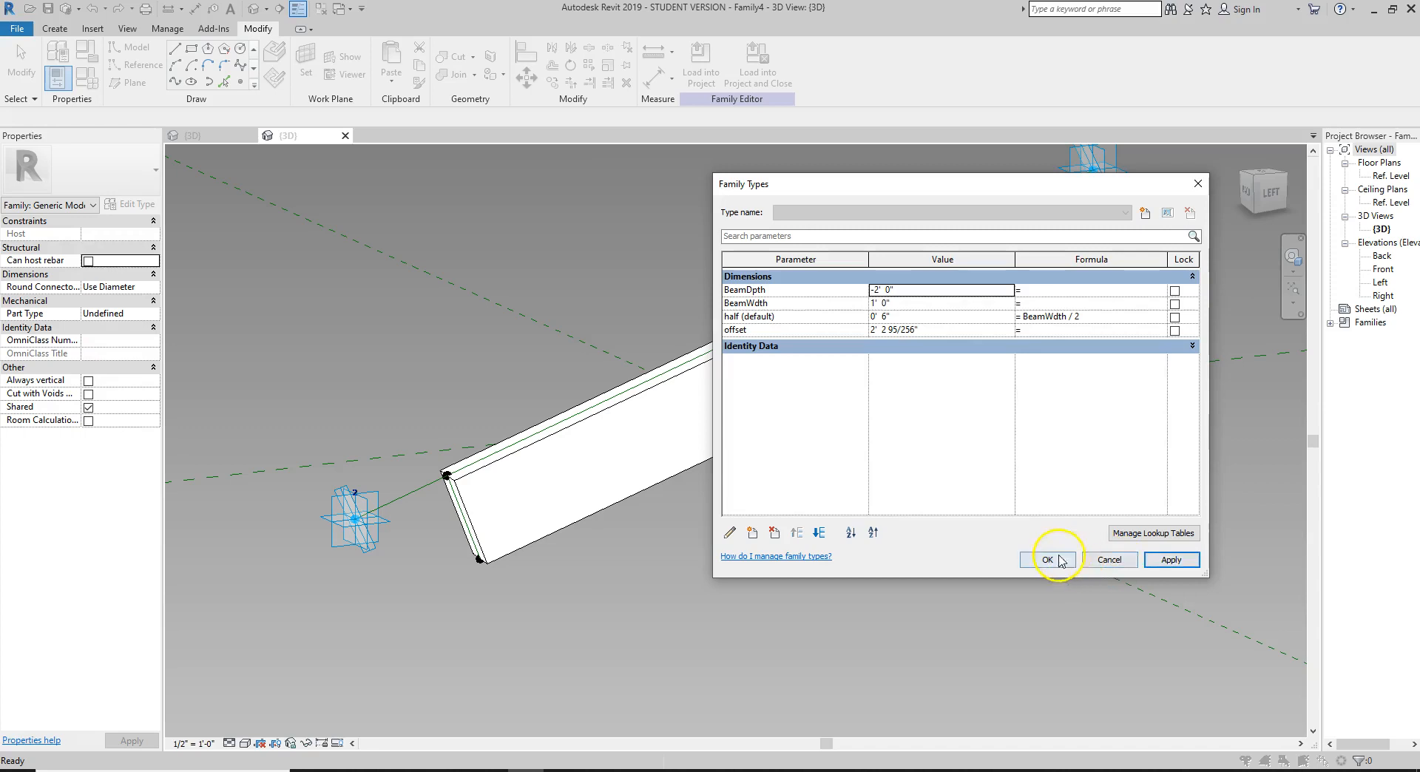
click(1047, 560)
scroll(800, 556, down, 2)
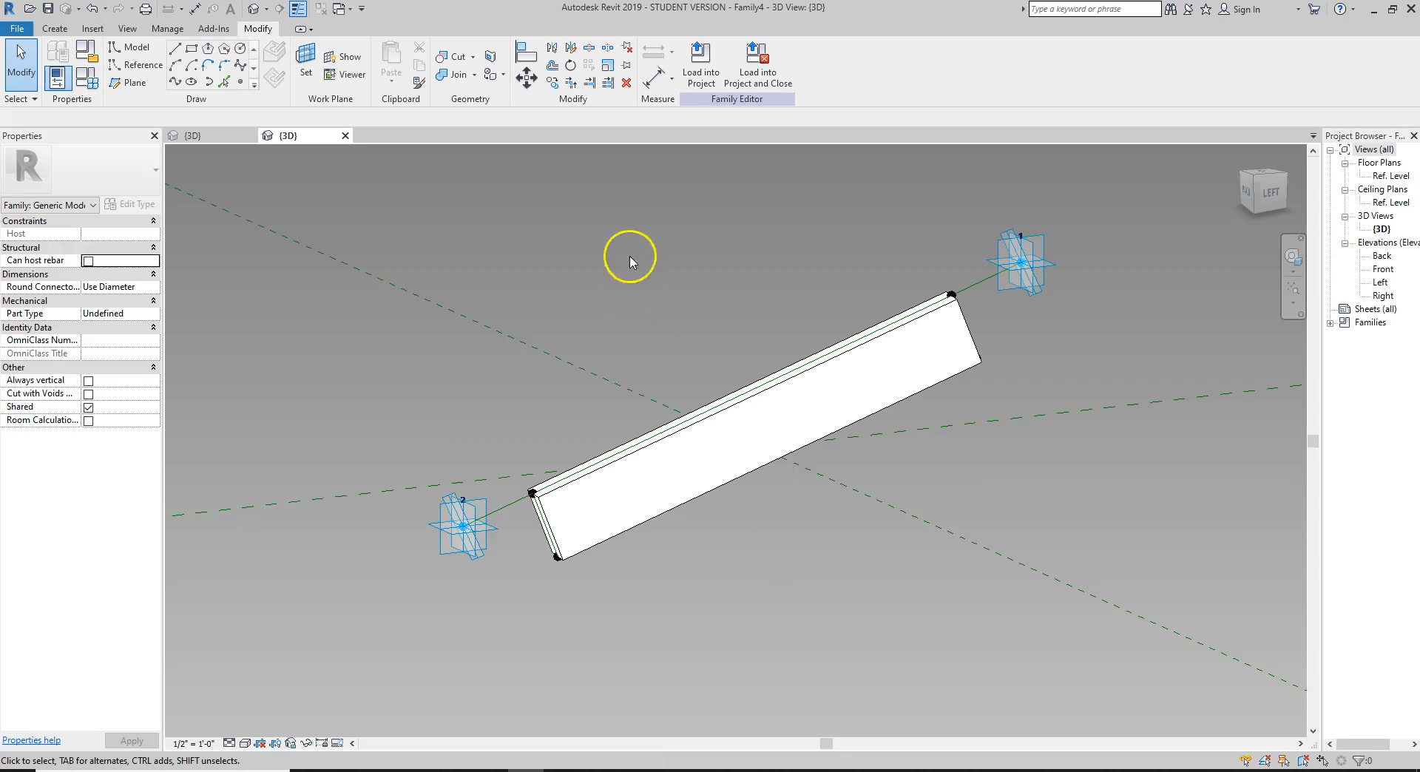
Save the family as "PMD 2pt adpt beam" in the All PMD > Basic Components folder, replacing the existing file.
click(17, 29)
mouse_move(72, 204)
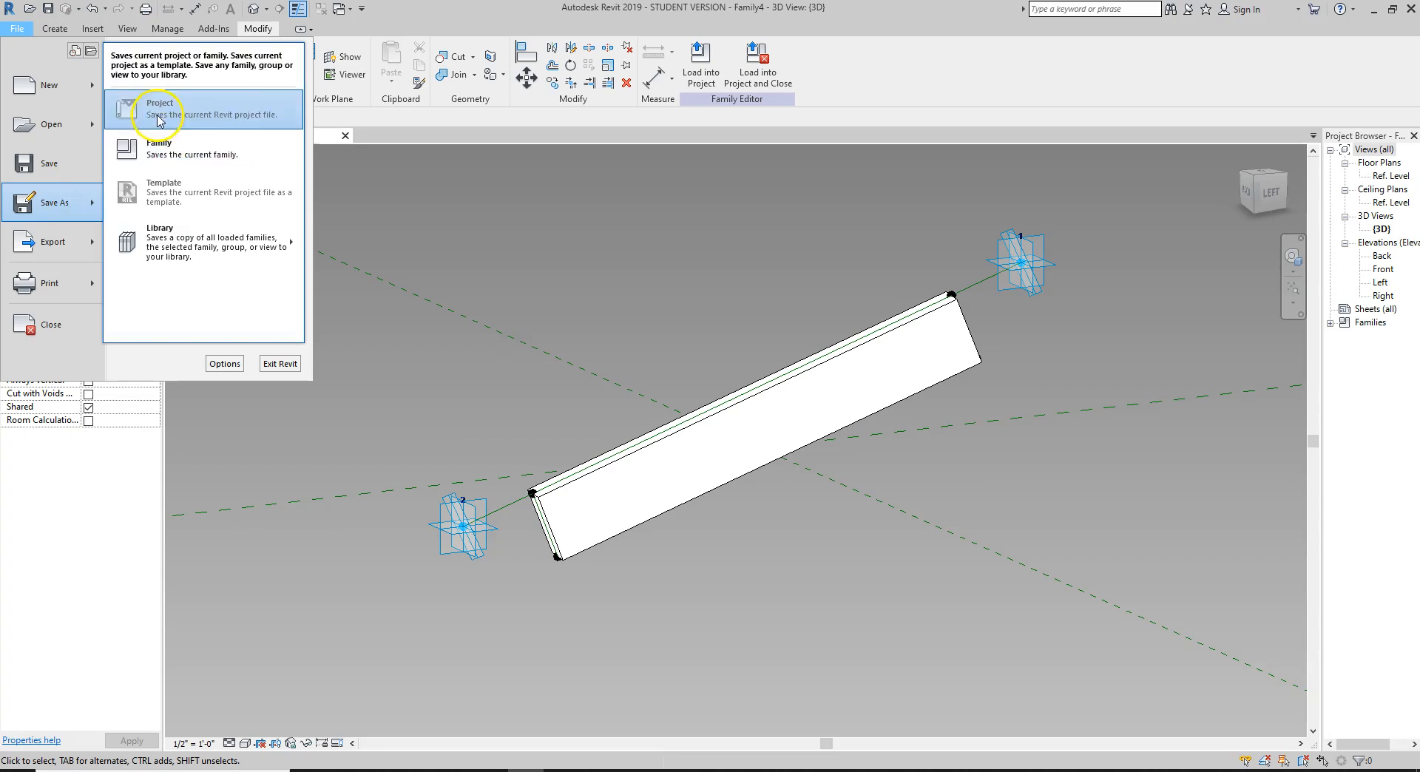
click(170, 139)
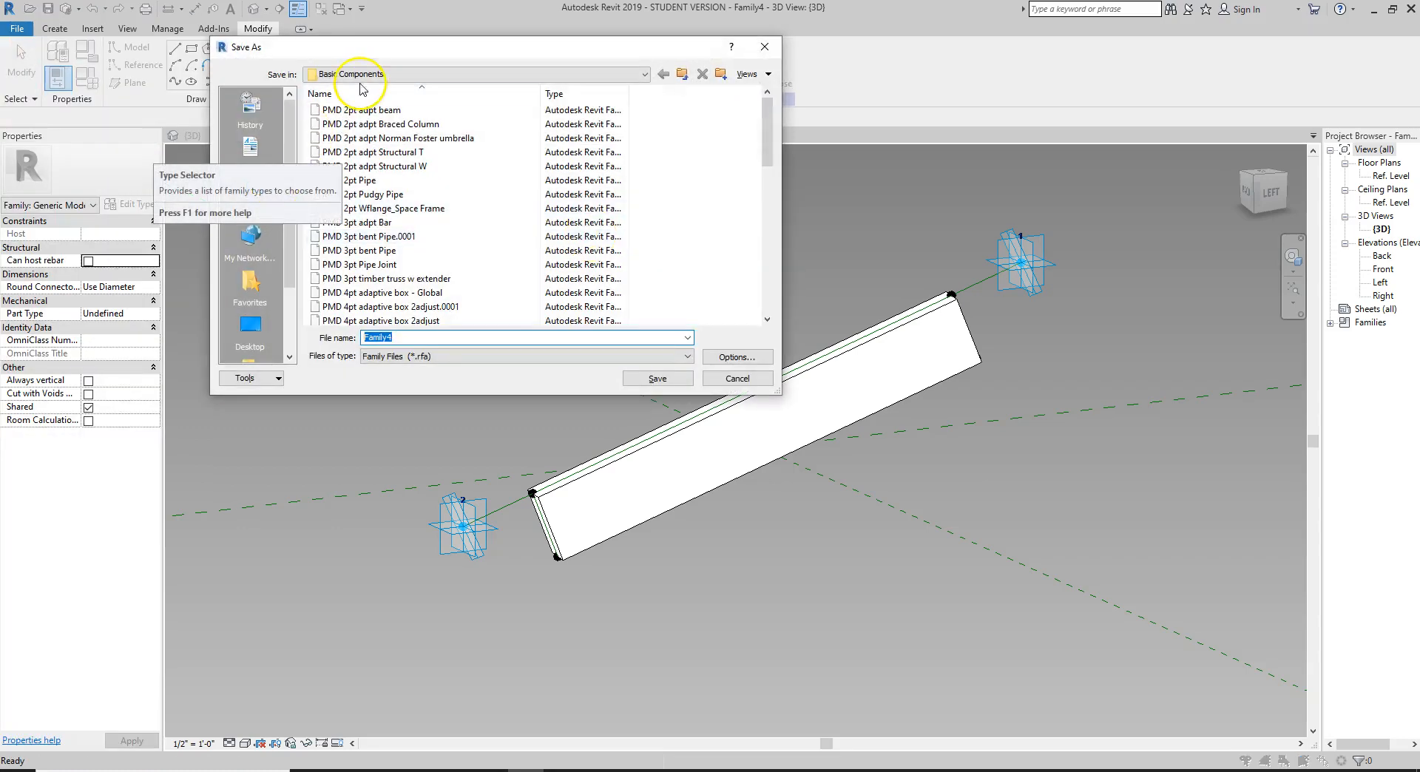
click(687, 73)
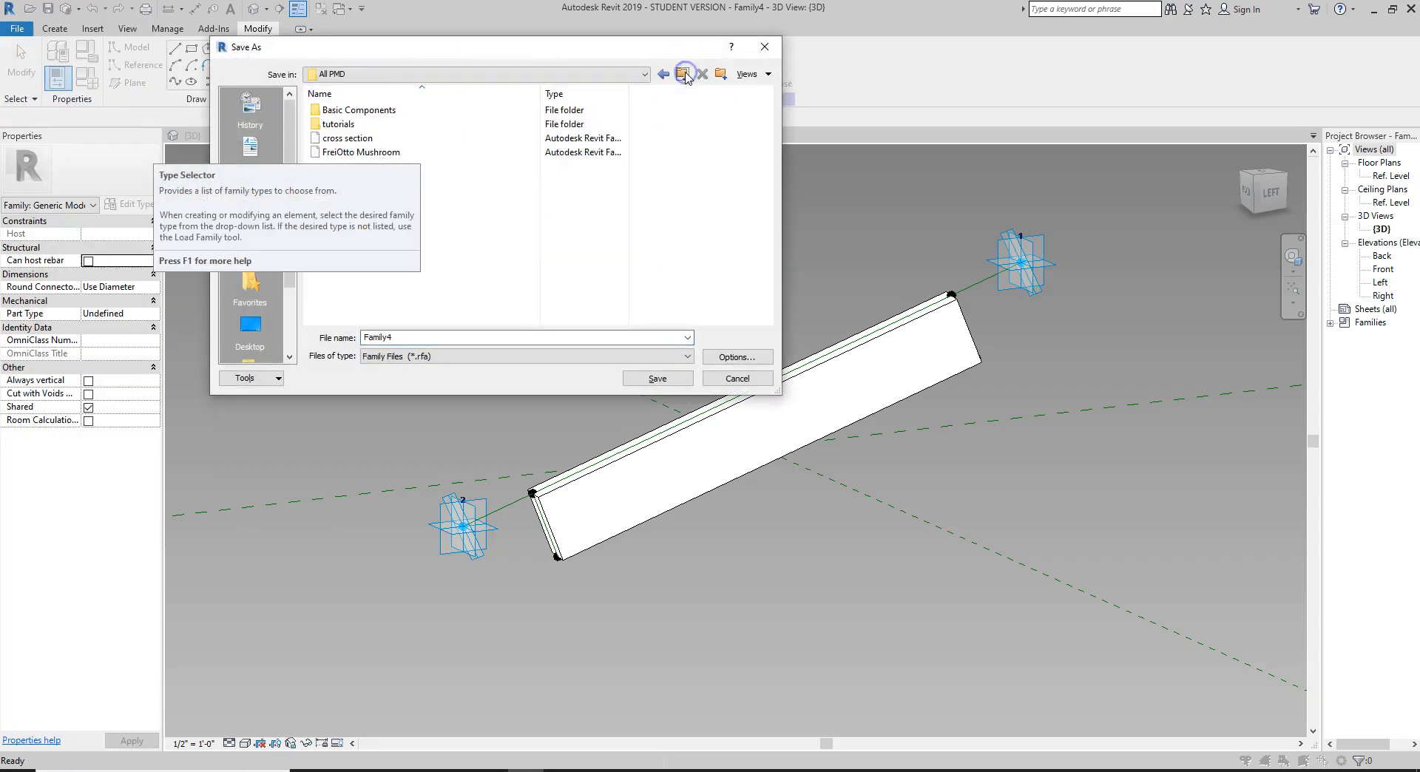
click(685, 75)
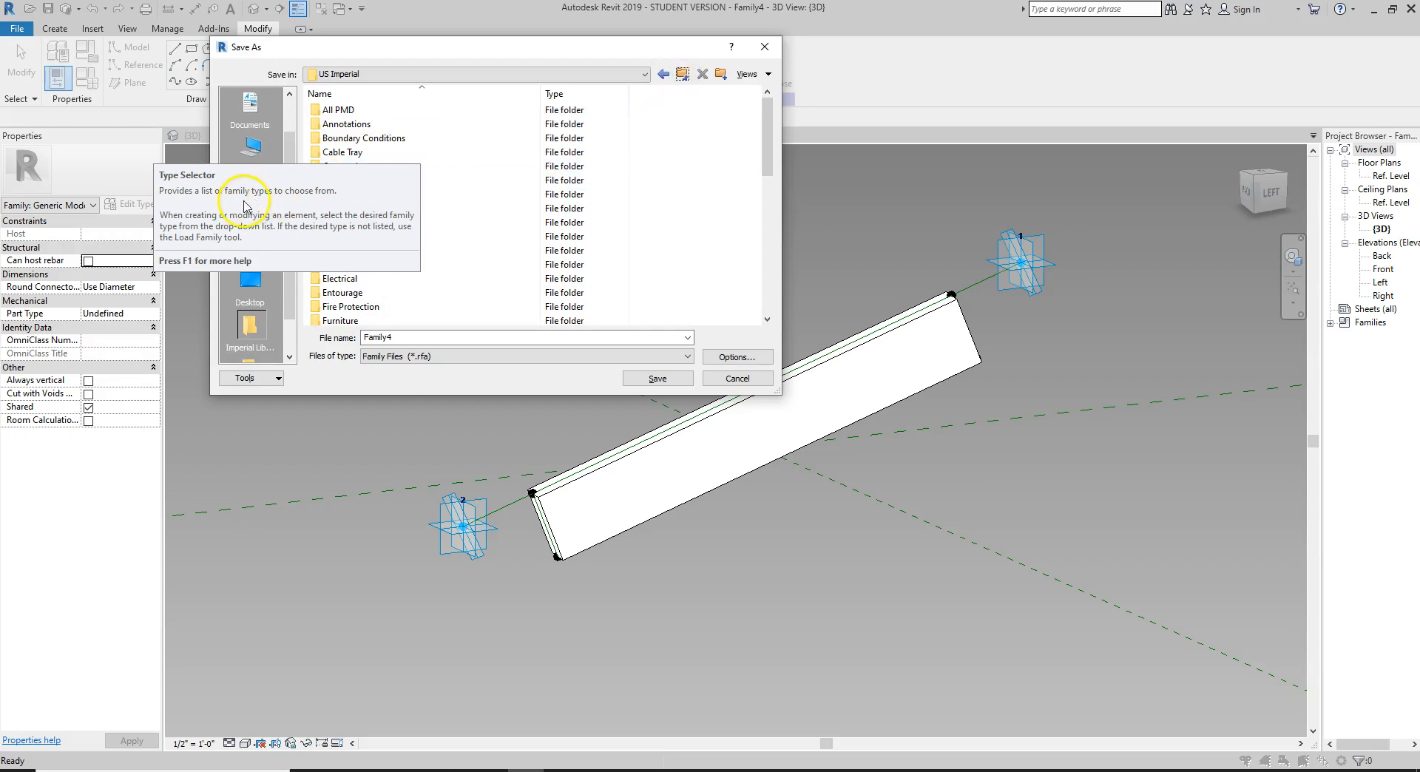
drag(454, 57, 738, 114)
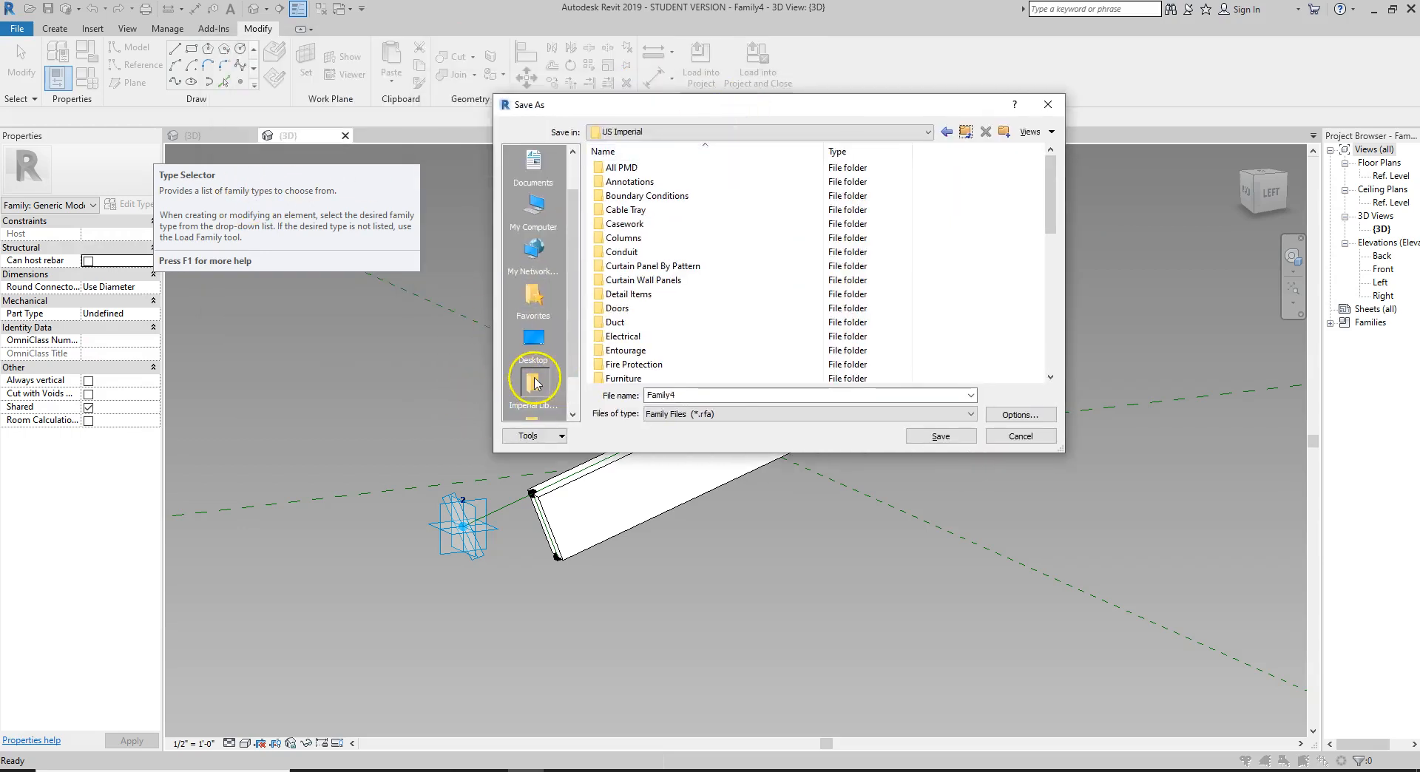
double_click(613, 168)
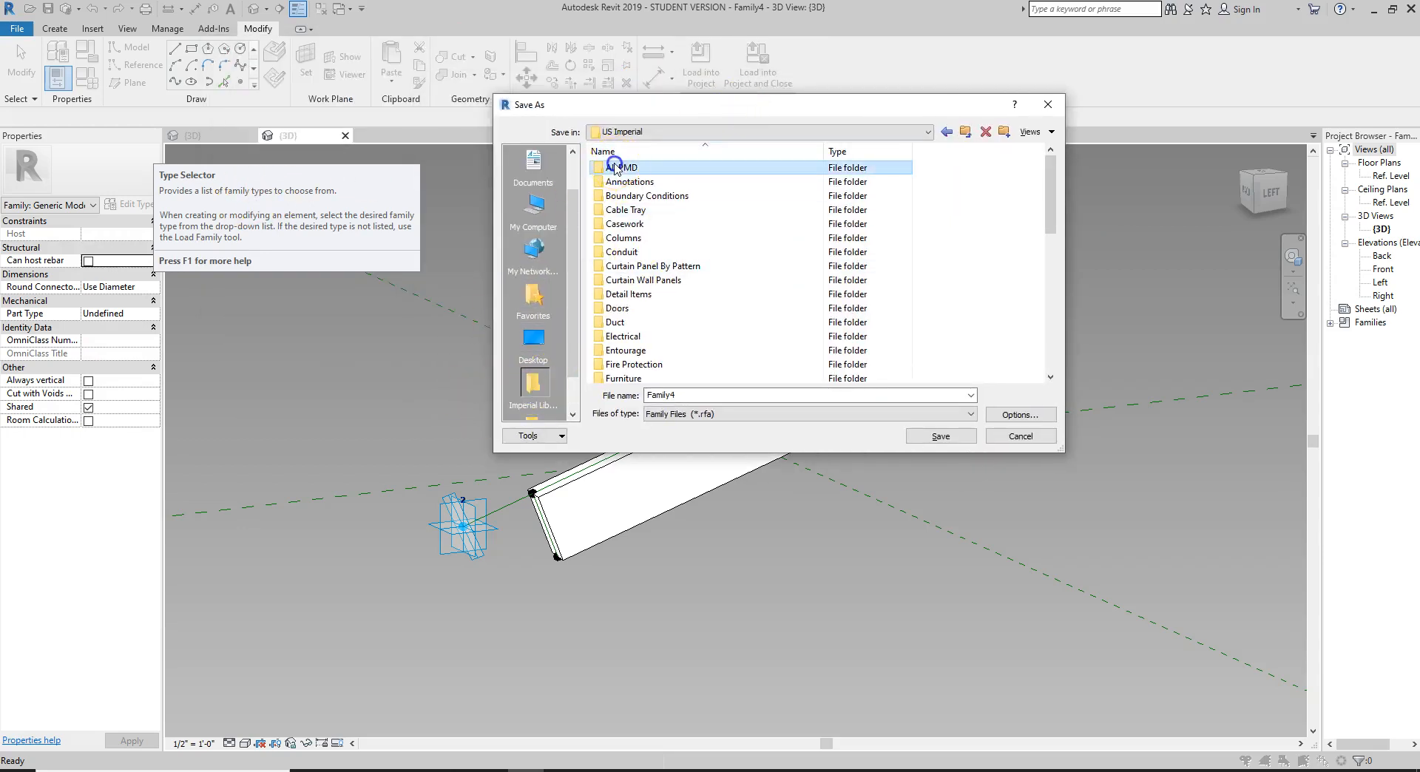
click(613, 169)
double_click(613, 168)
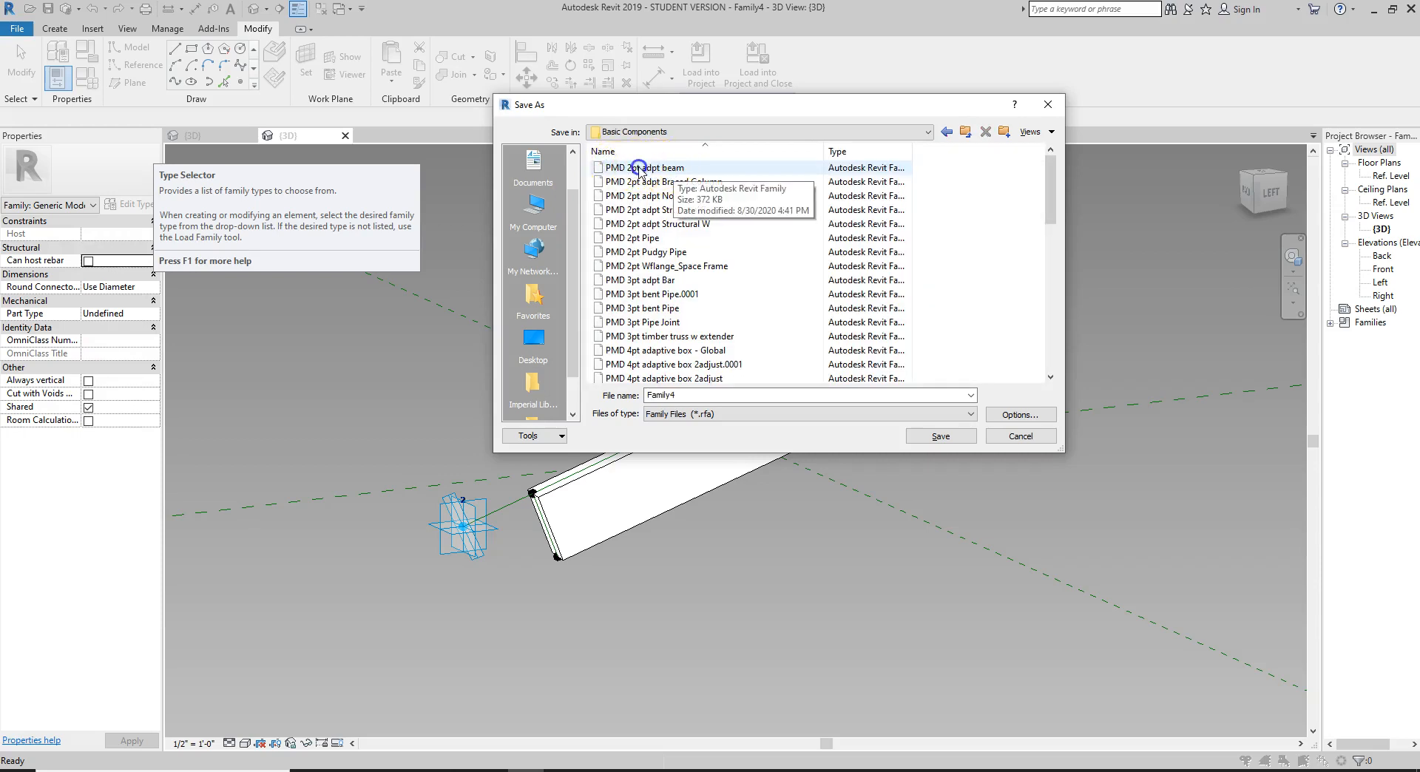
click(640, 168)
click(956, 435)
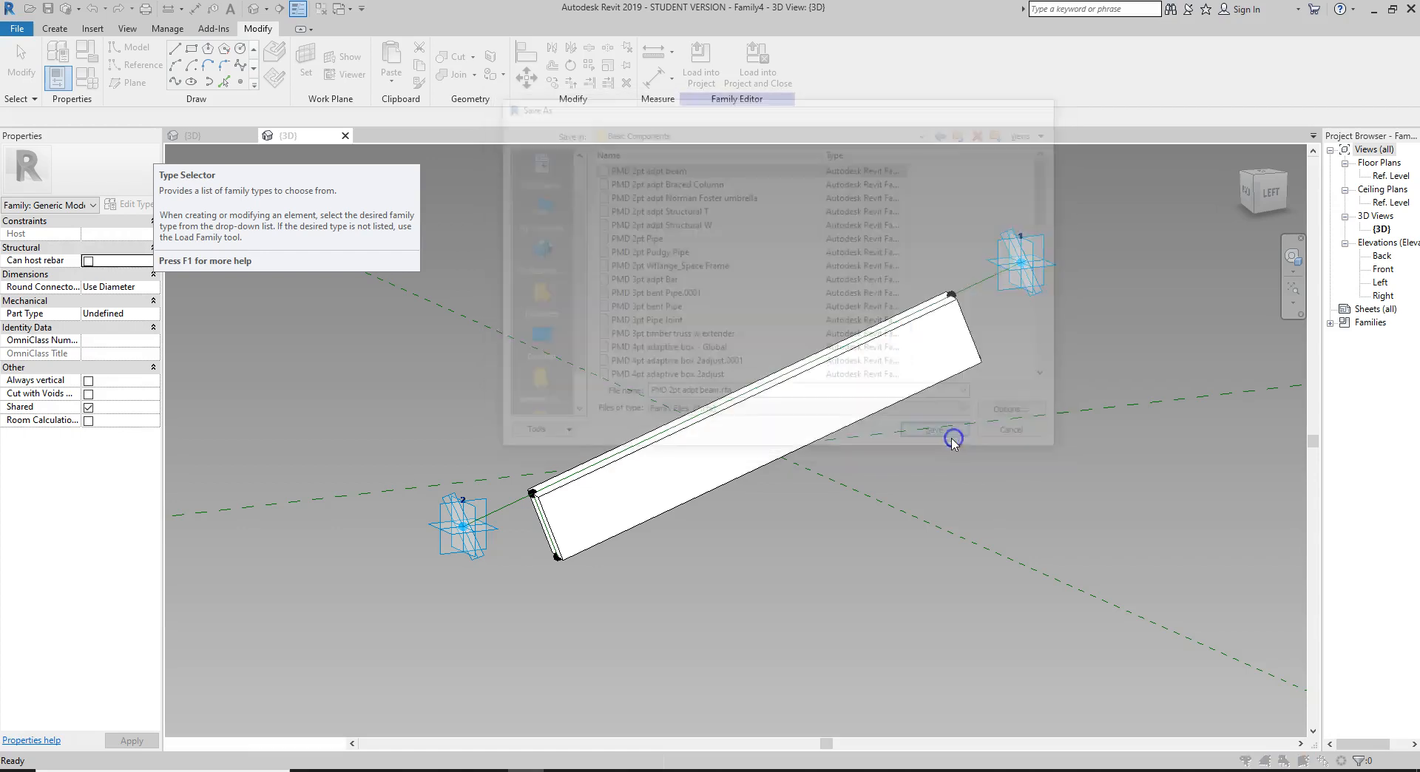
click(679, 401)
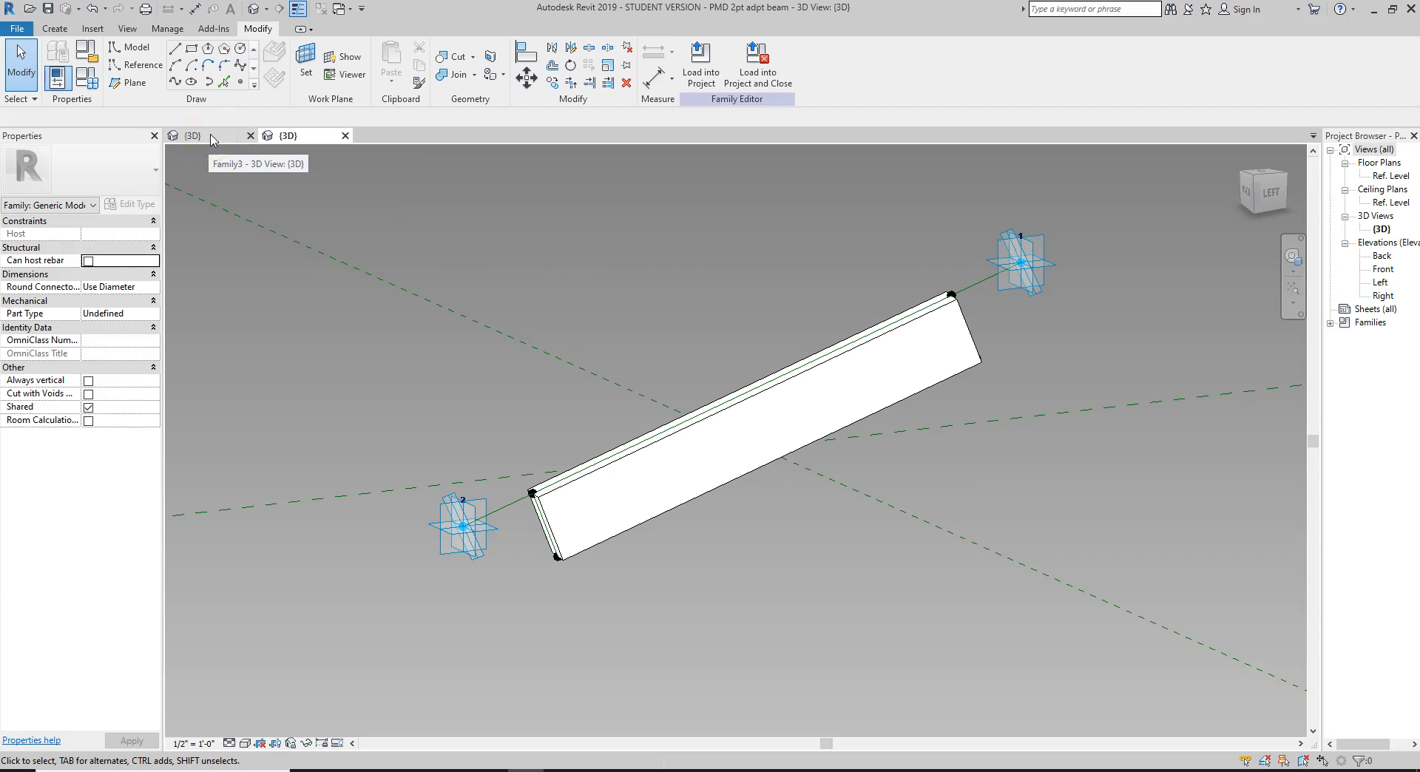
In the Family3 mass, examine which family parameter controls the lower divided path's number of nodes, leaving the association as it is.
click(213, 139)
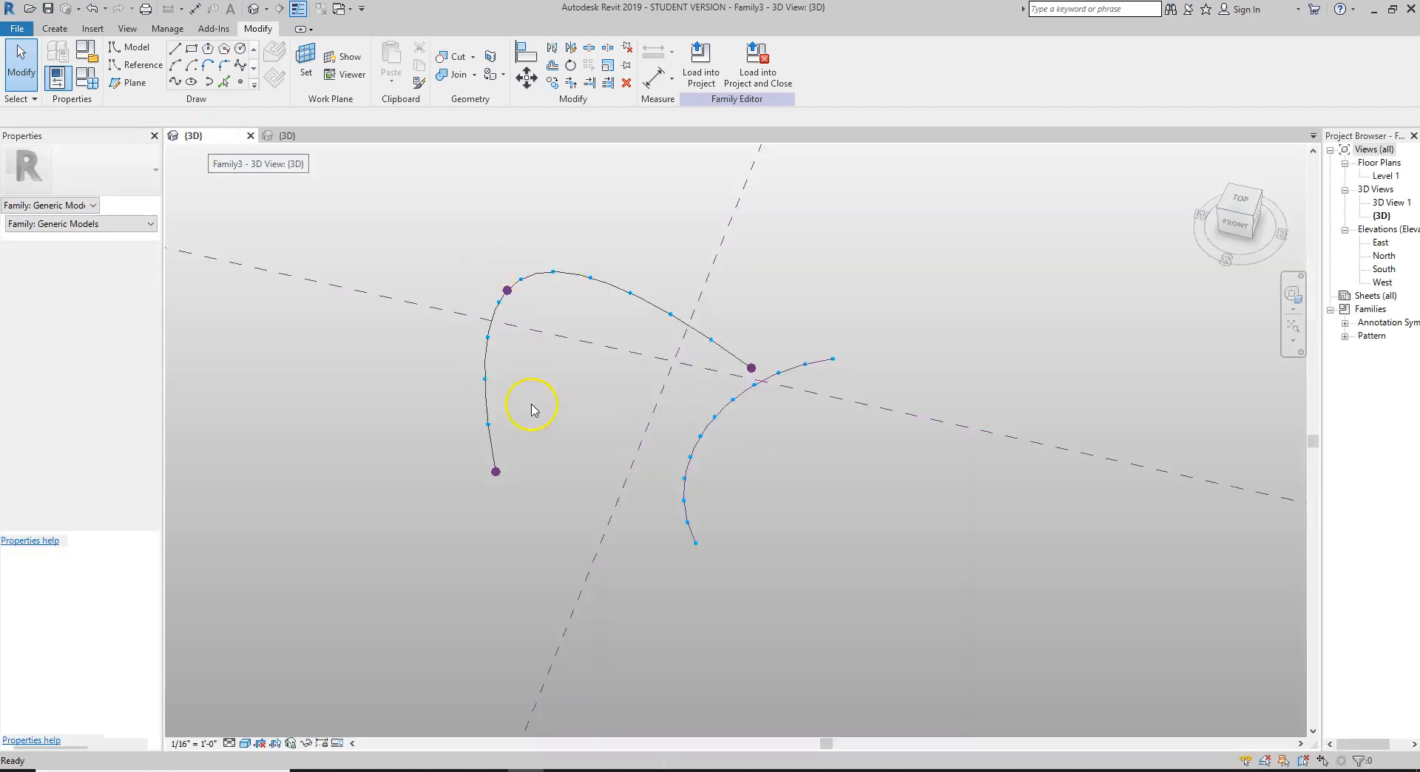
scroll(558, 424, down, 1)
click(771, 556)
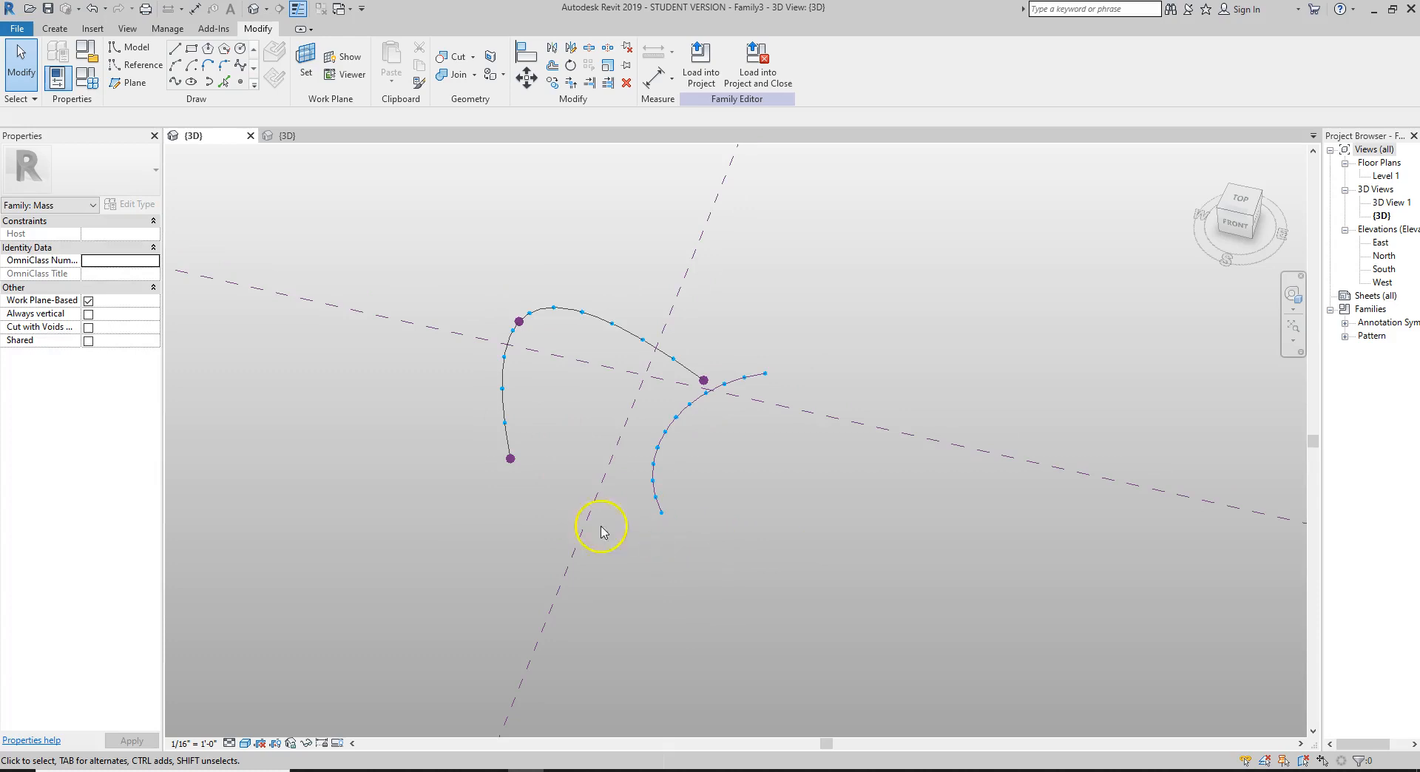
shift+middle_drag(457, 515, 403, 506)
click(652, 461)
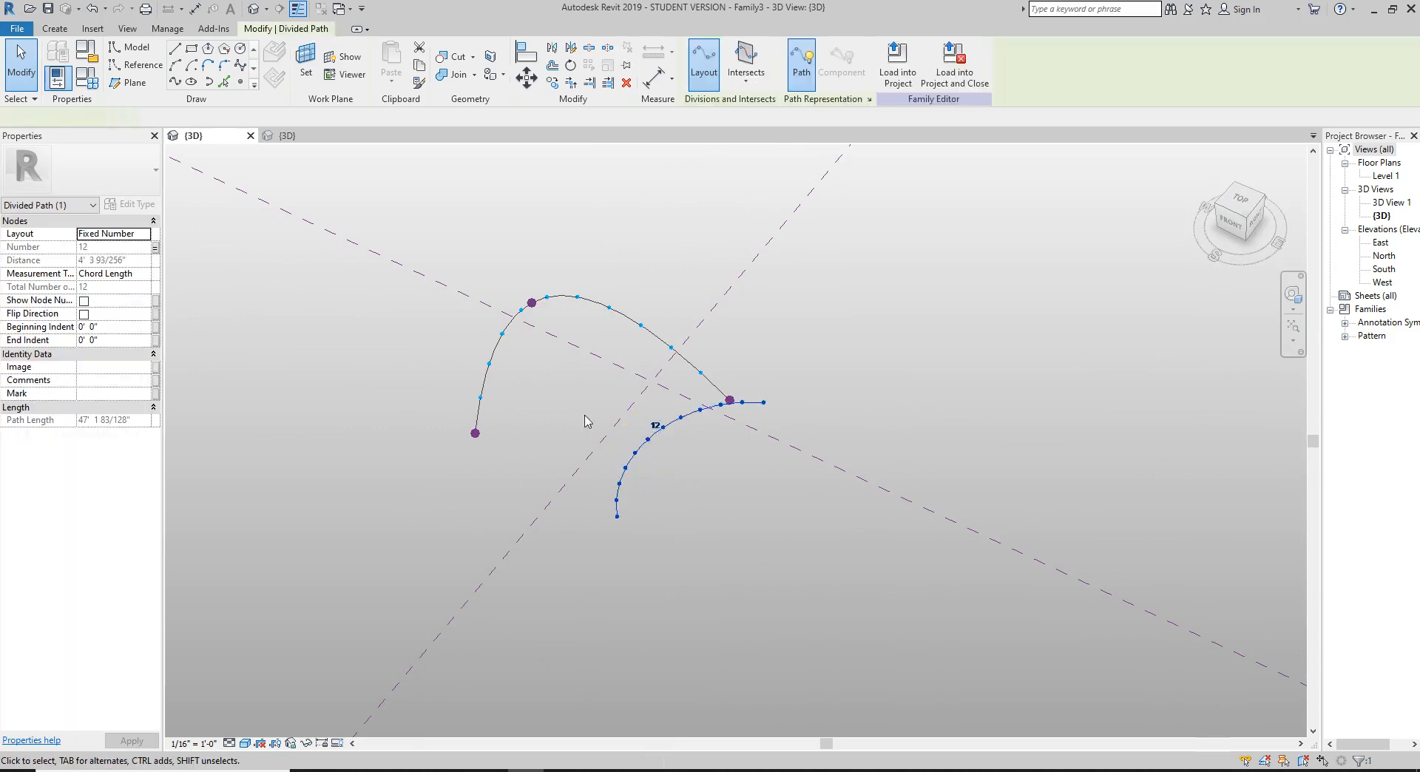
click(152, 247)
click(324, 319)
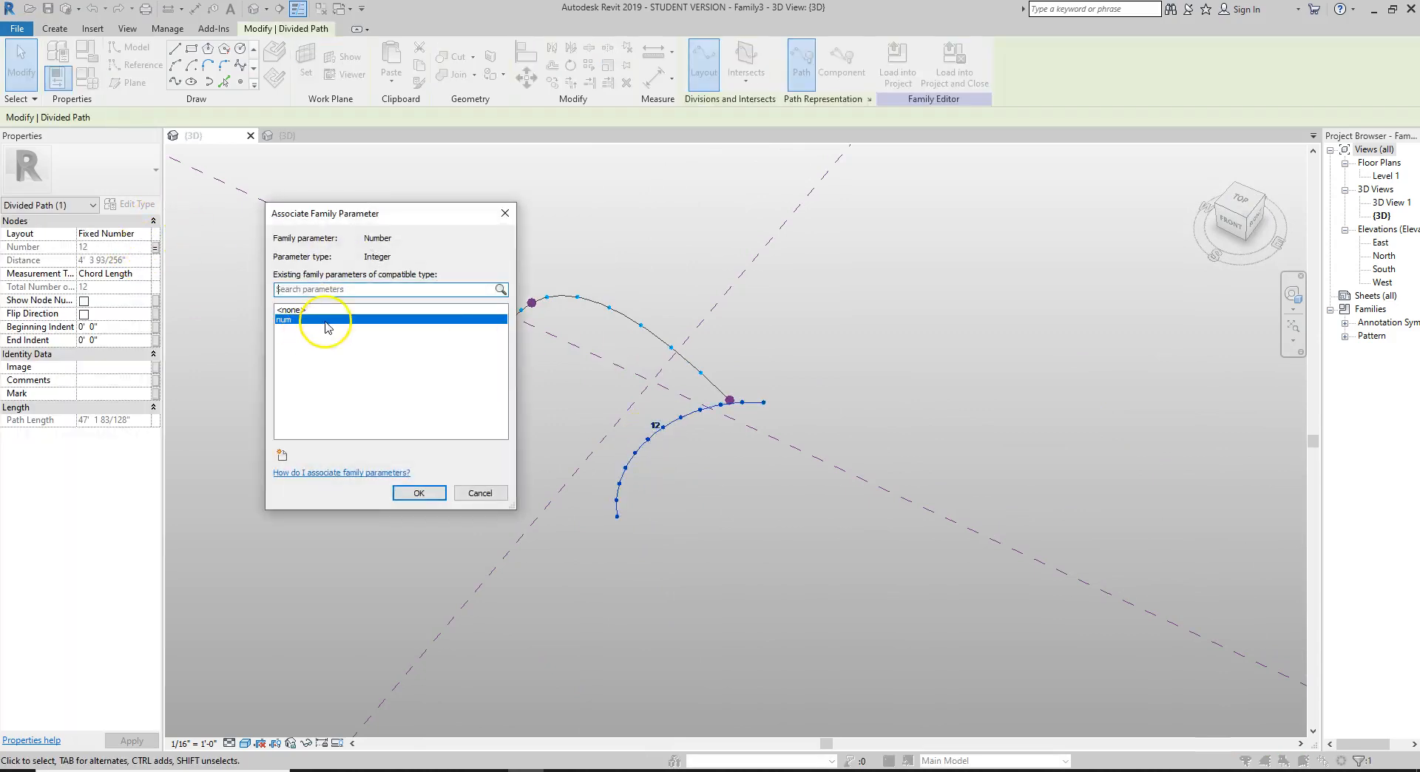
click(477, 494)
key(Escape)
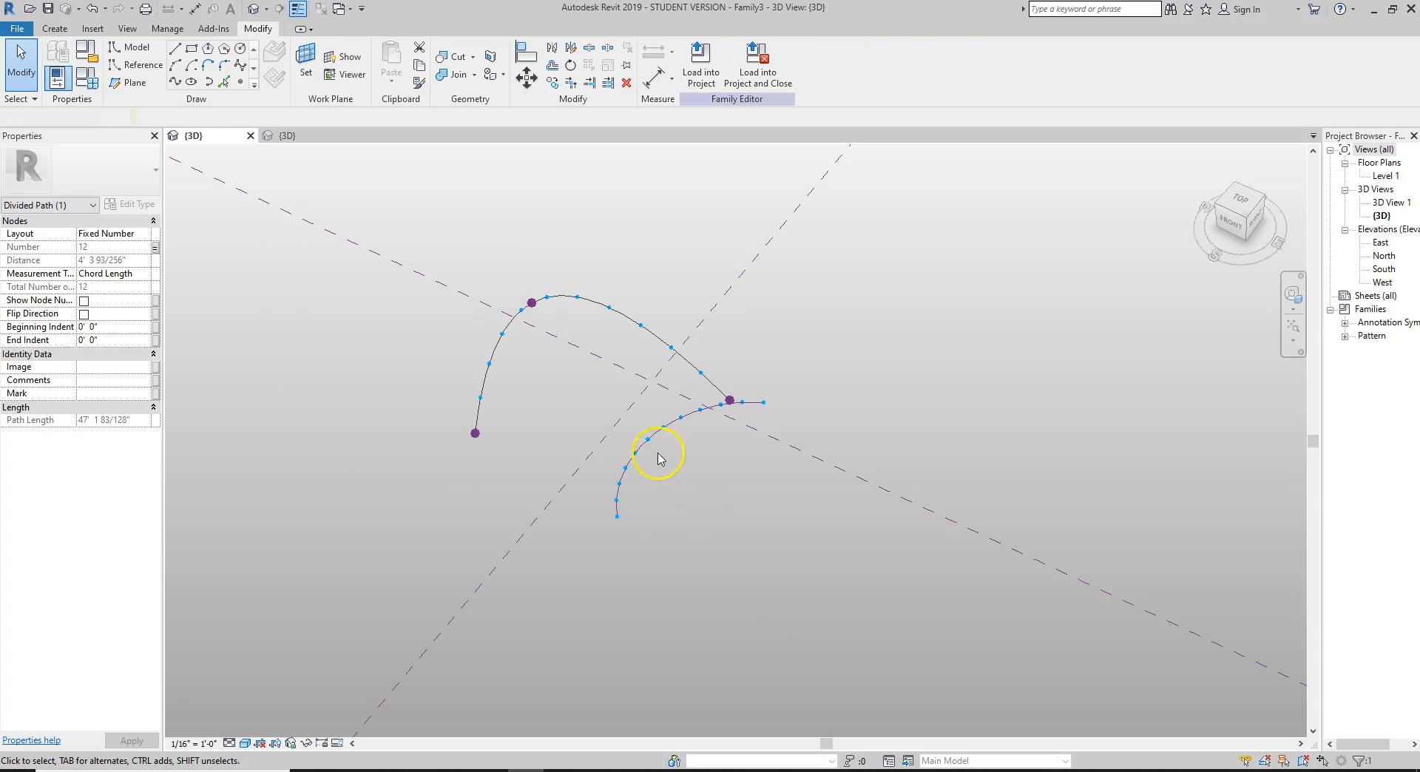
click(699, 497)
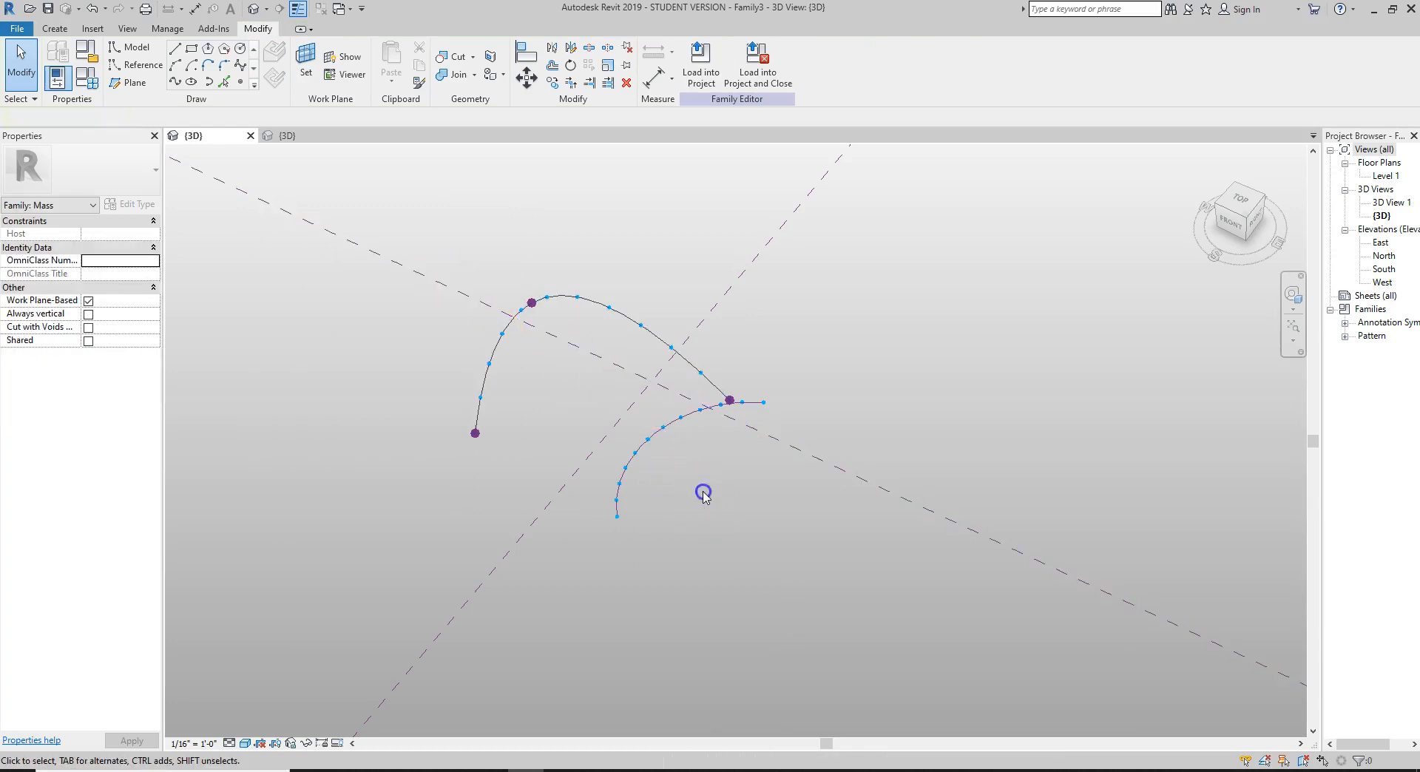
Load the beam family into Family3 and place one beam between the second nodes of the upper and lower divided paths.
click(300, 136)
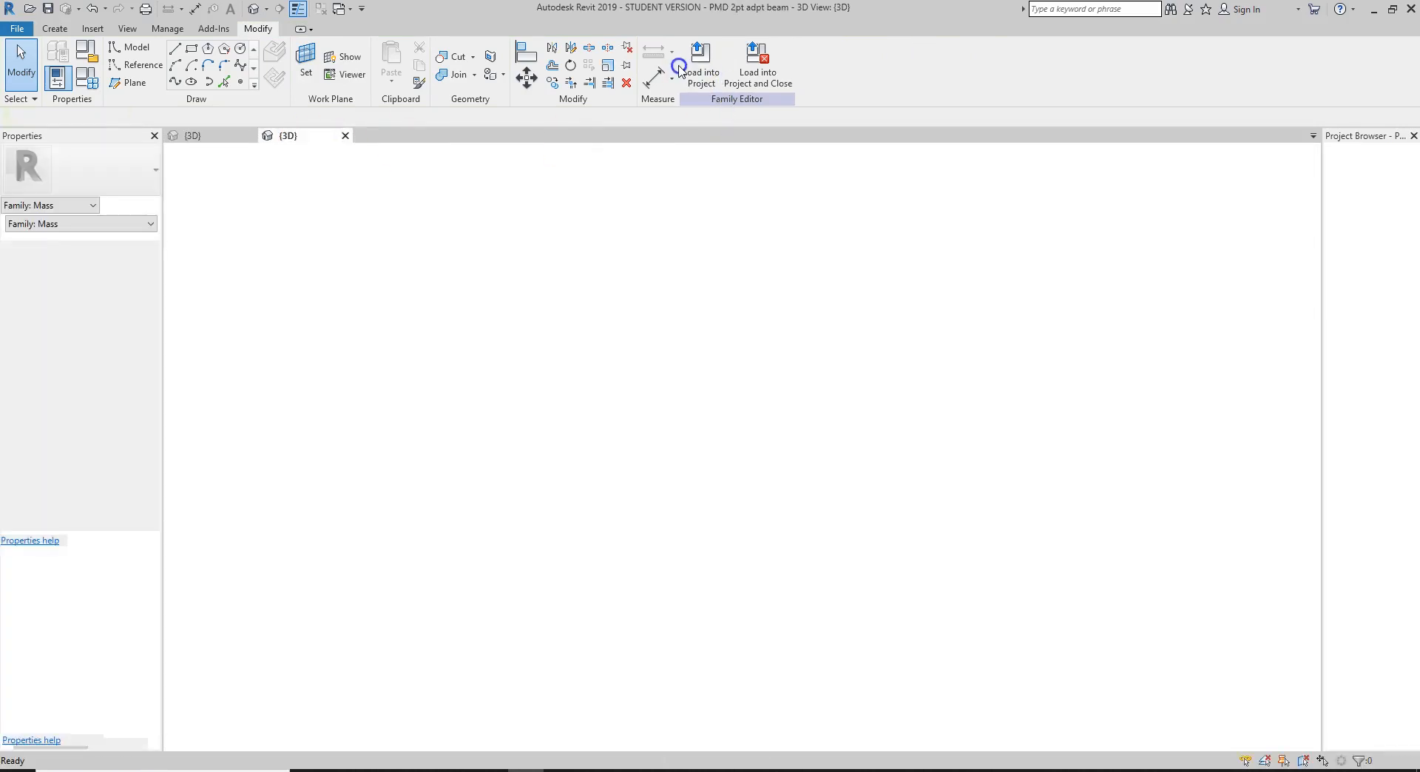
click(679, 70)
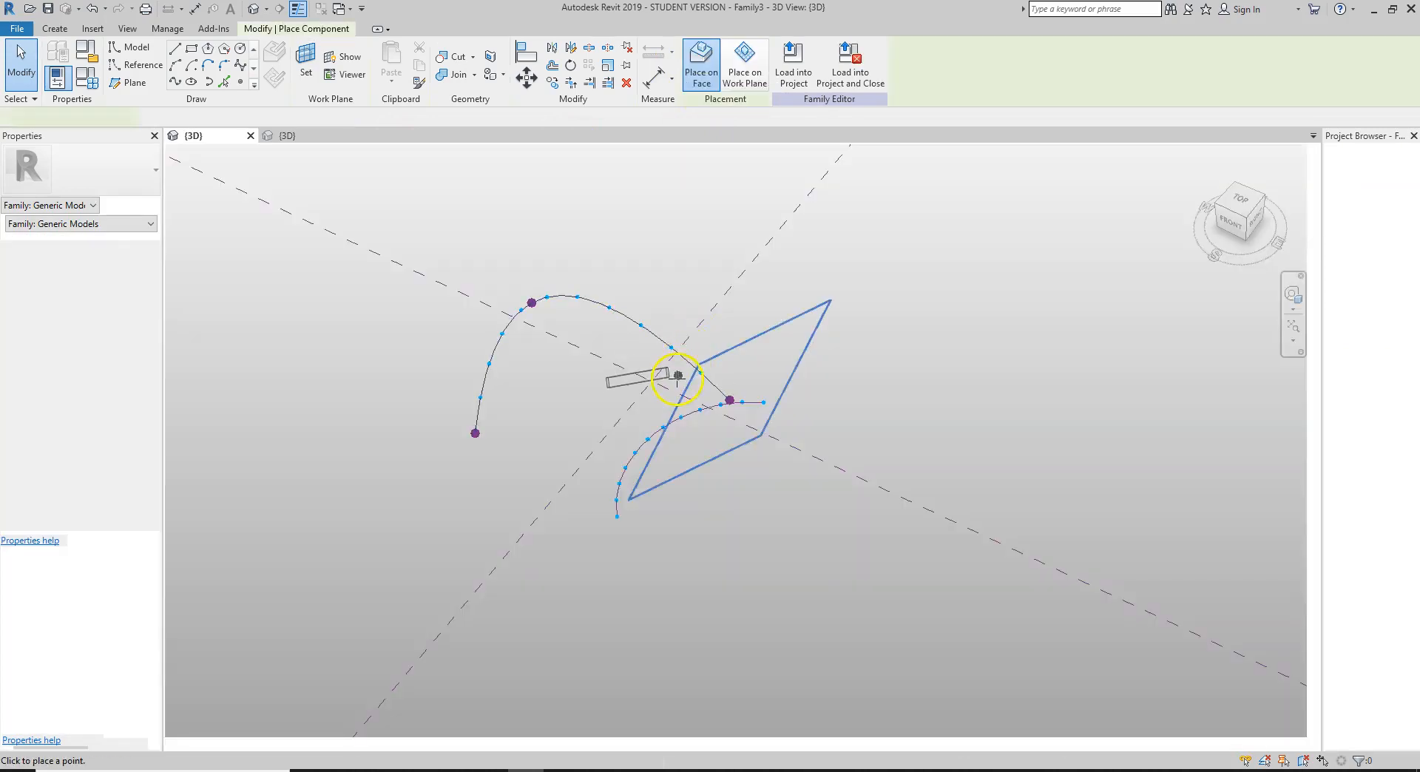
click(480, 398)
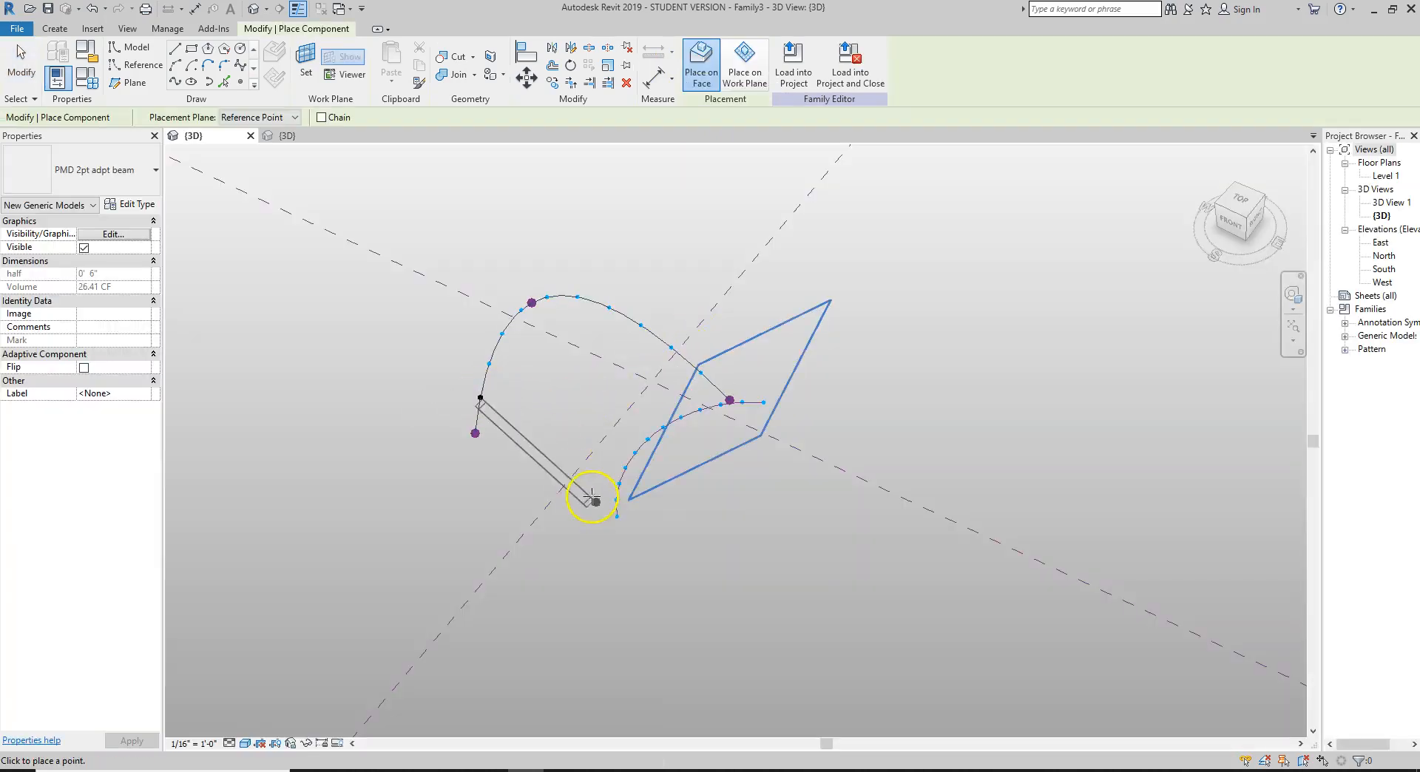
click(594, 499)
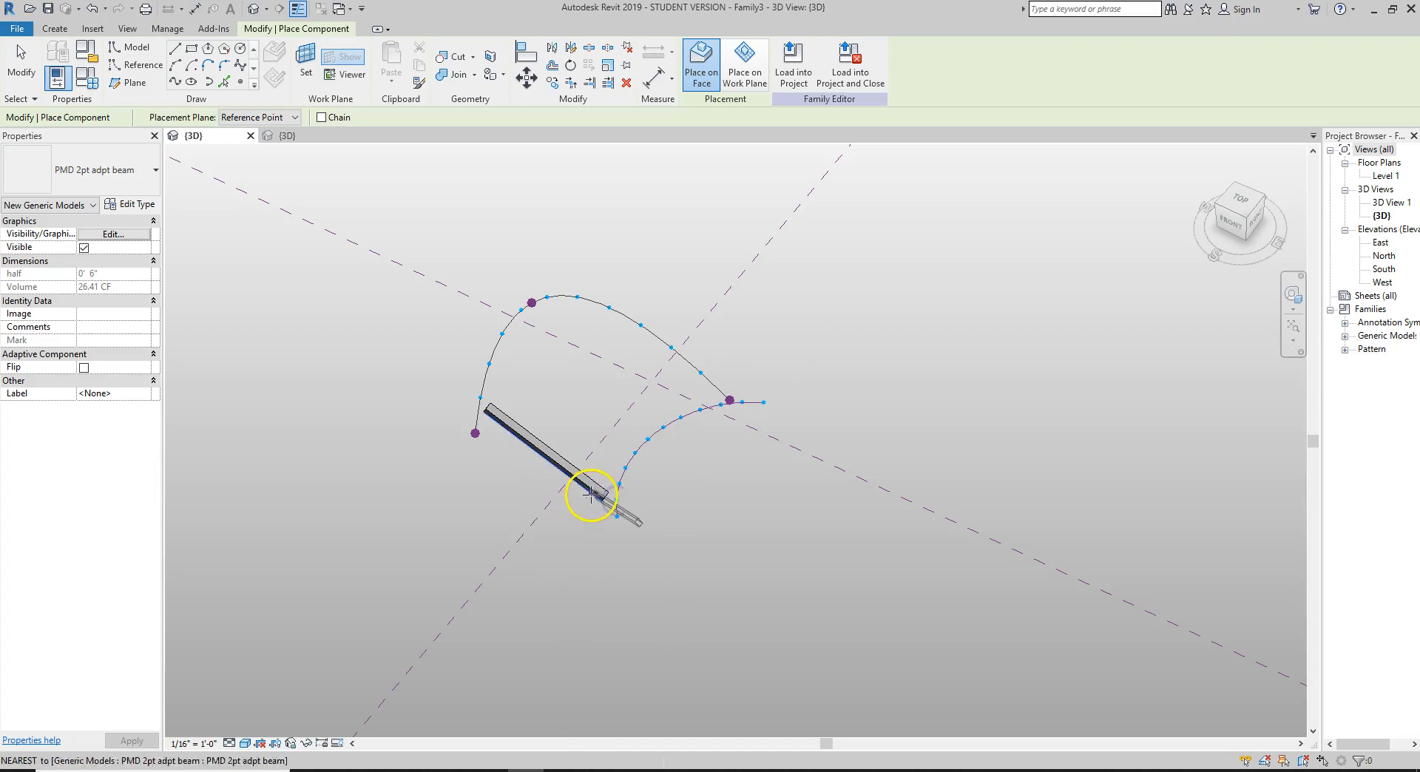
key(Escape)
scroll(592, 495, up, 3)
scroll(609, 532, down, 2)
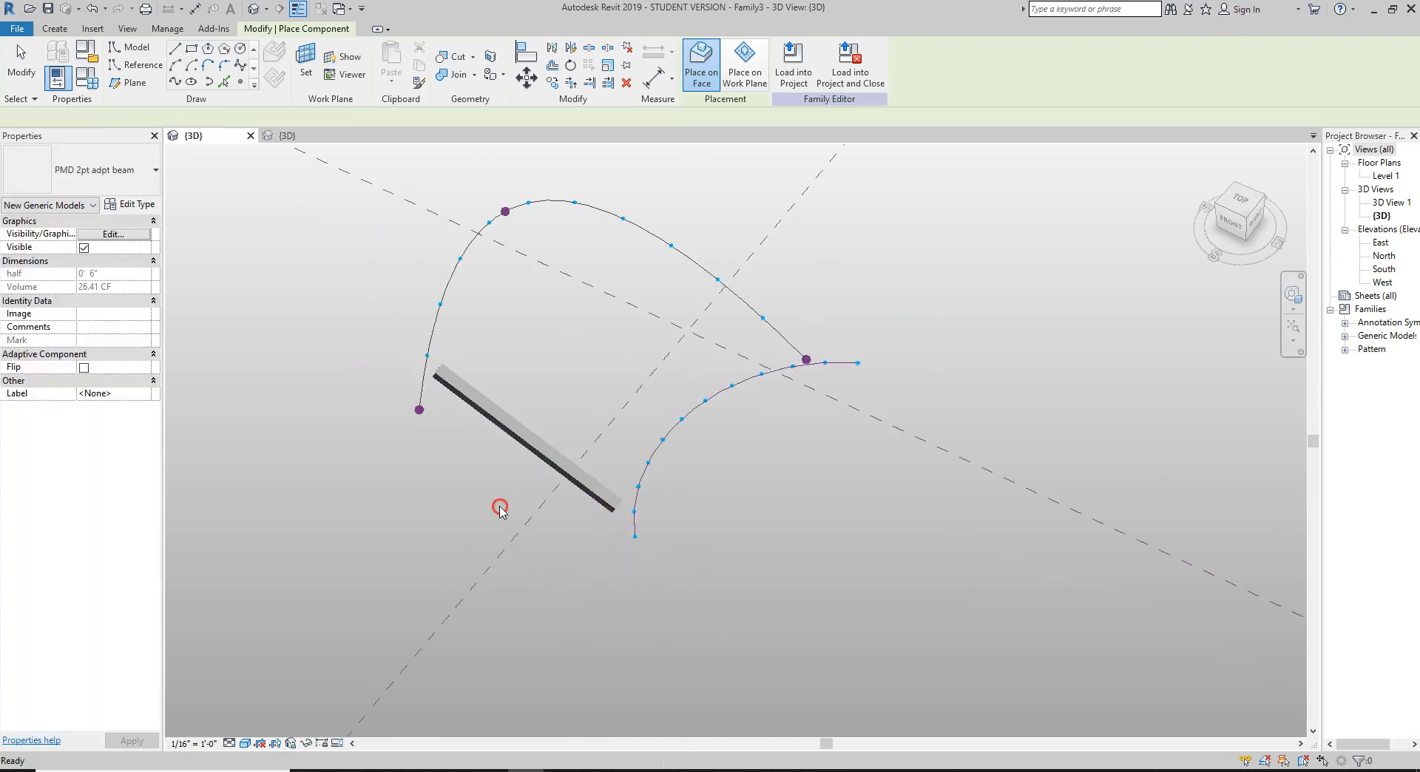
key(Escape)
Repeat the placed beam along both divided paths and check the resulting array from several sides.
shift+middle_drag(703, 555, 577, 378)
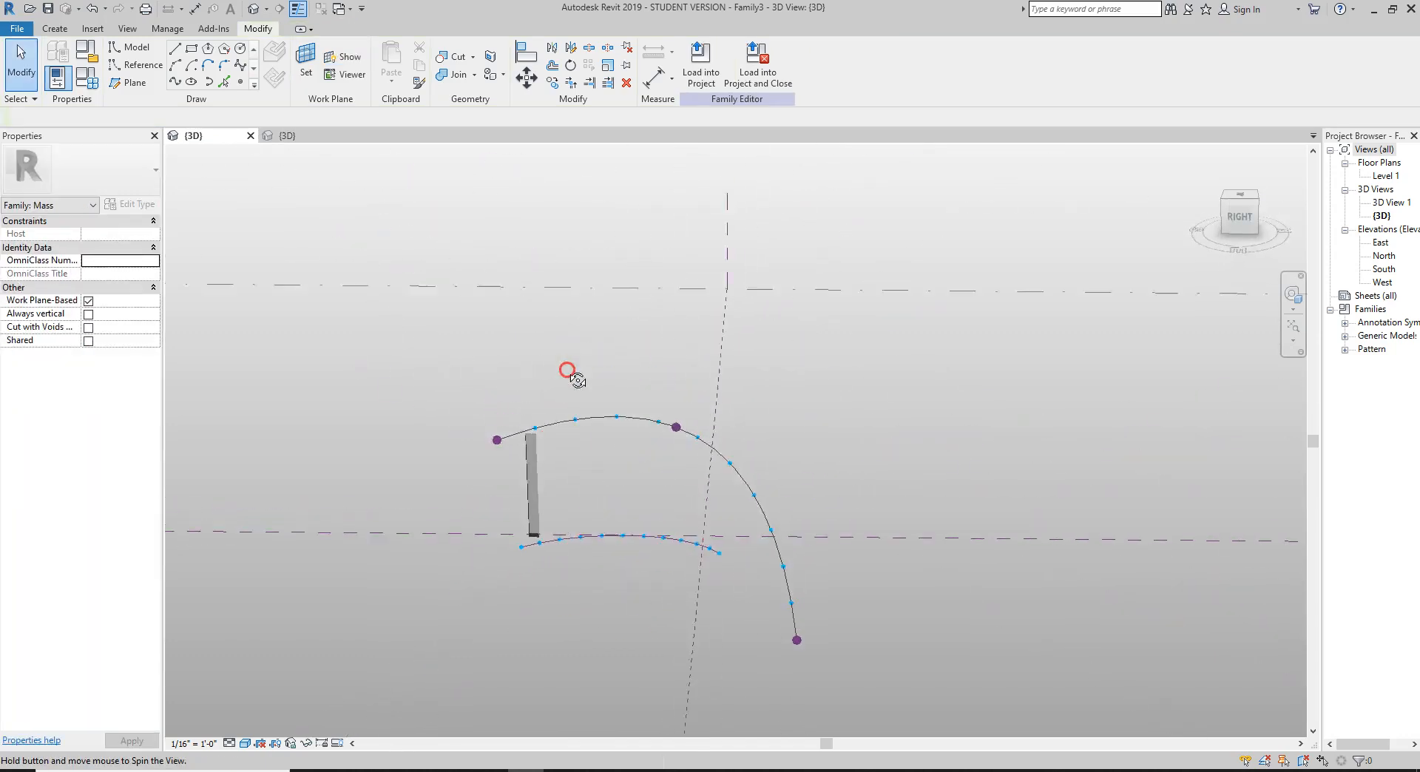
scroll(539, 515, up, 2)
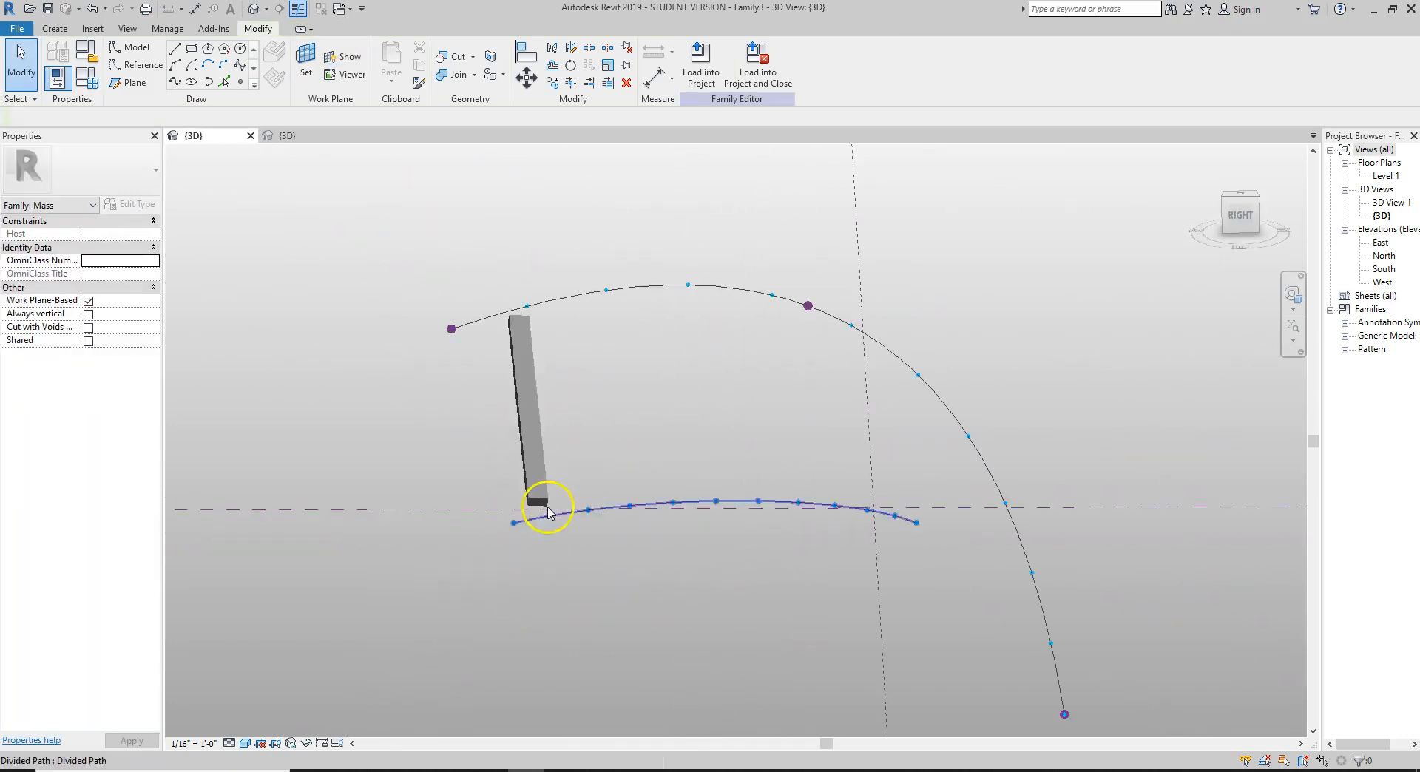
click(542, 386)
click(587, 67)
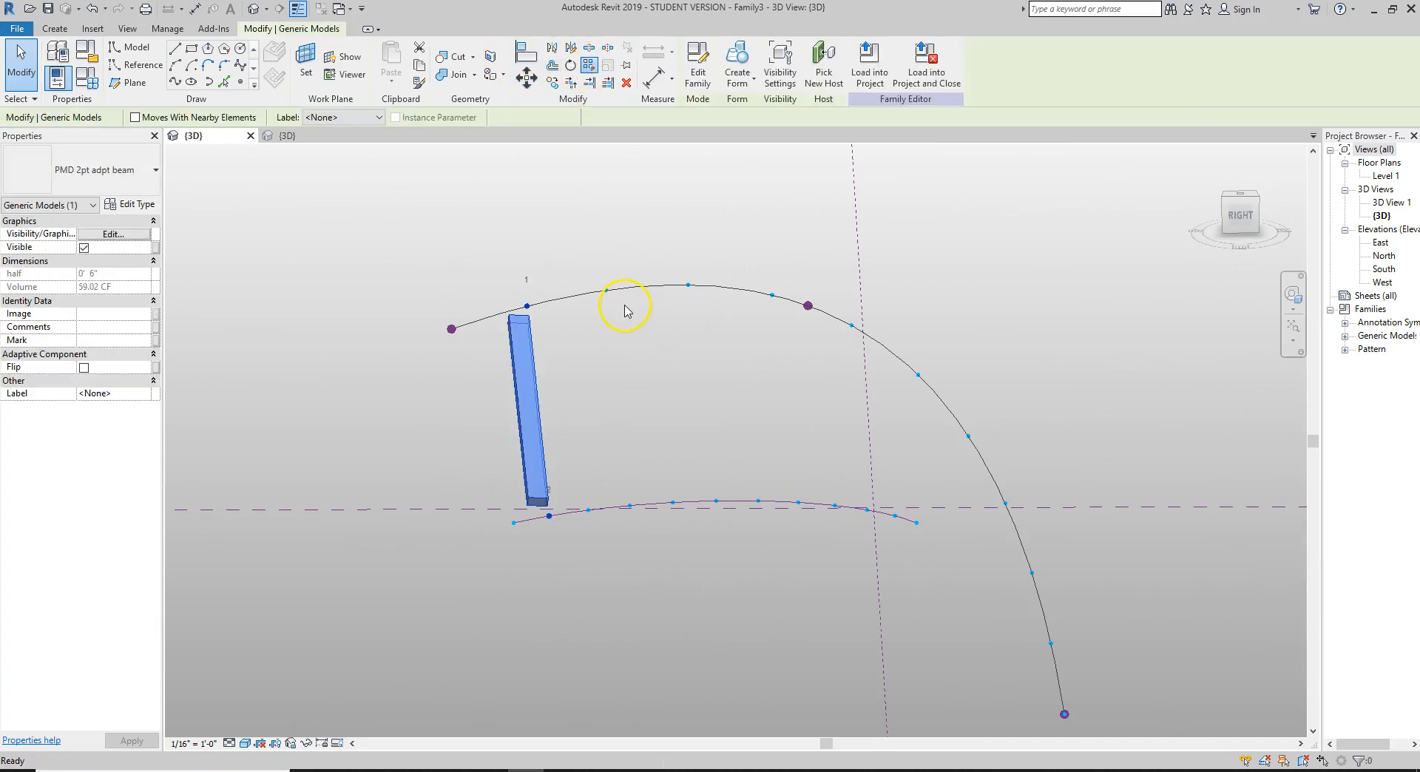
shift+middle_drag(762, 569, 1097, 642)
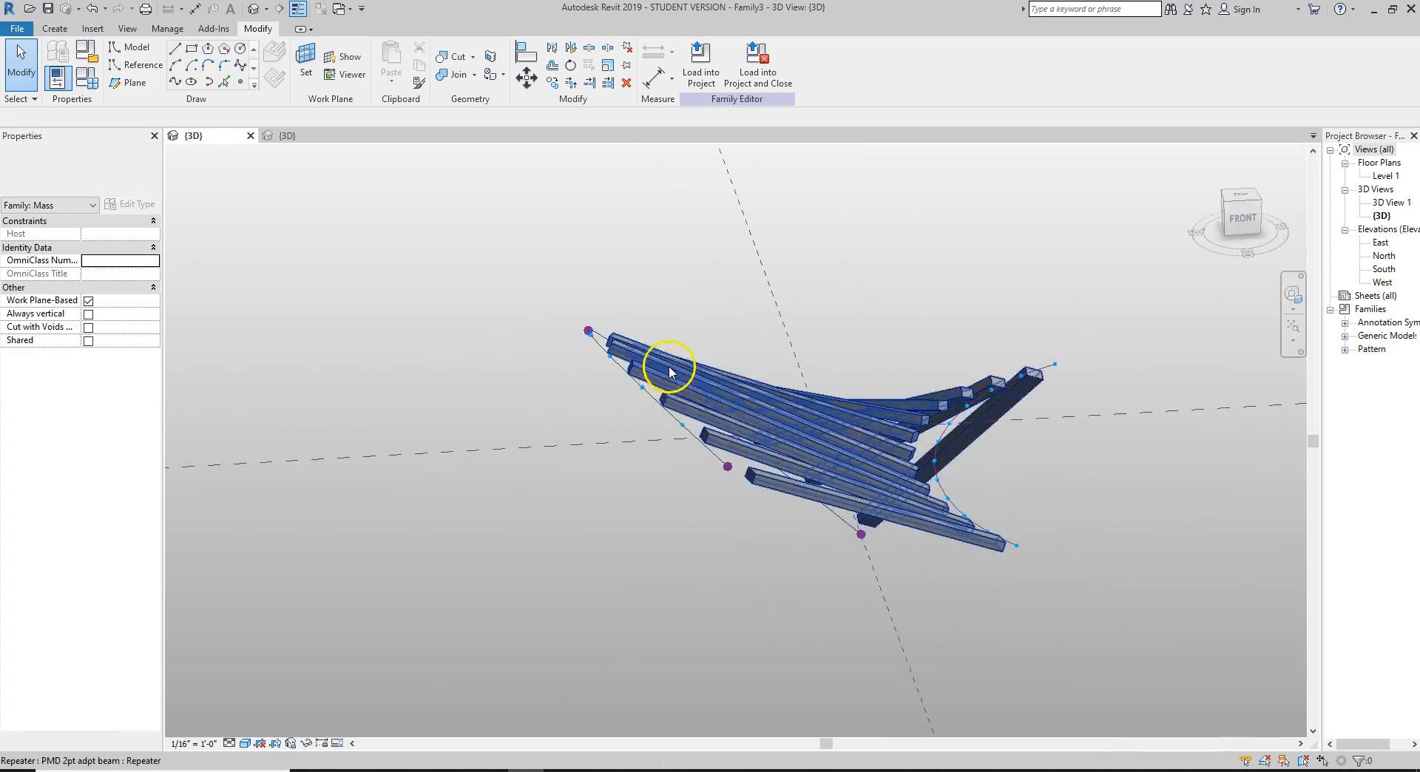
shift+middle_drag(672, 424, 515, 503)
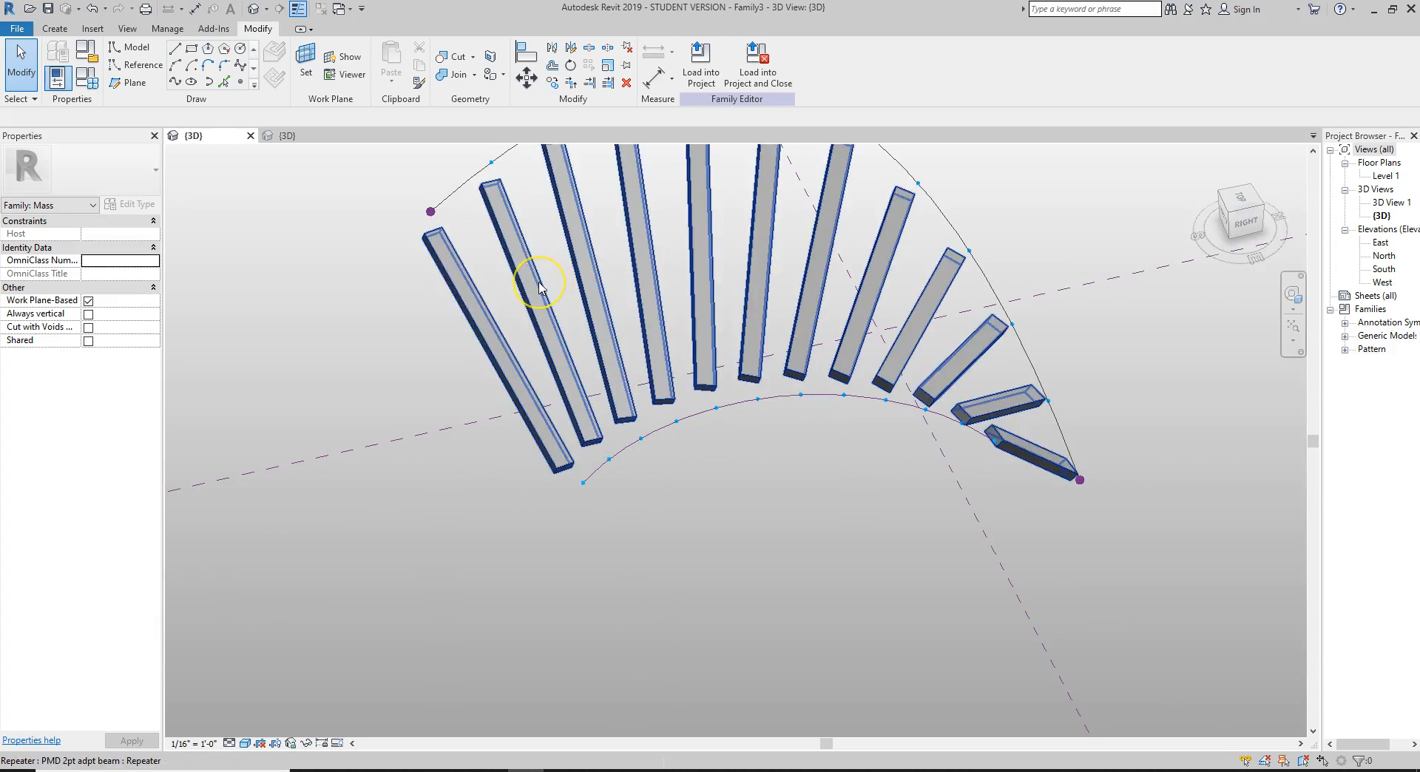
In the beam family, set both adaptive points to orient to Global (z) then Host (xy).
click(281, 127)
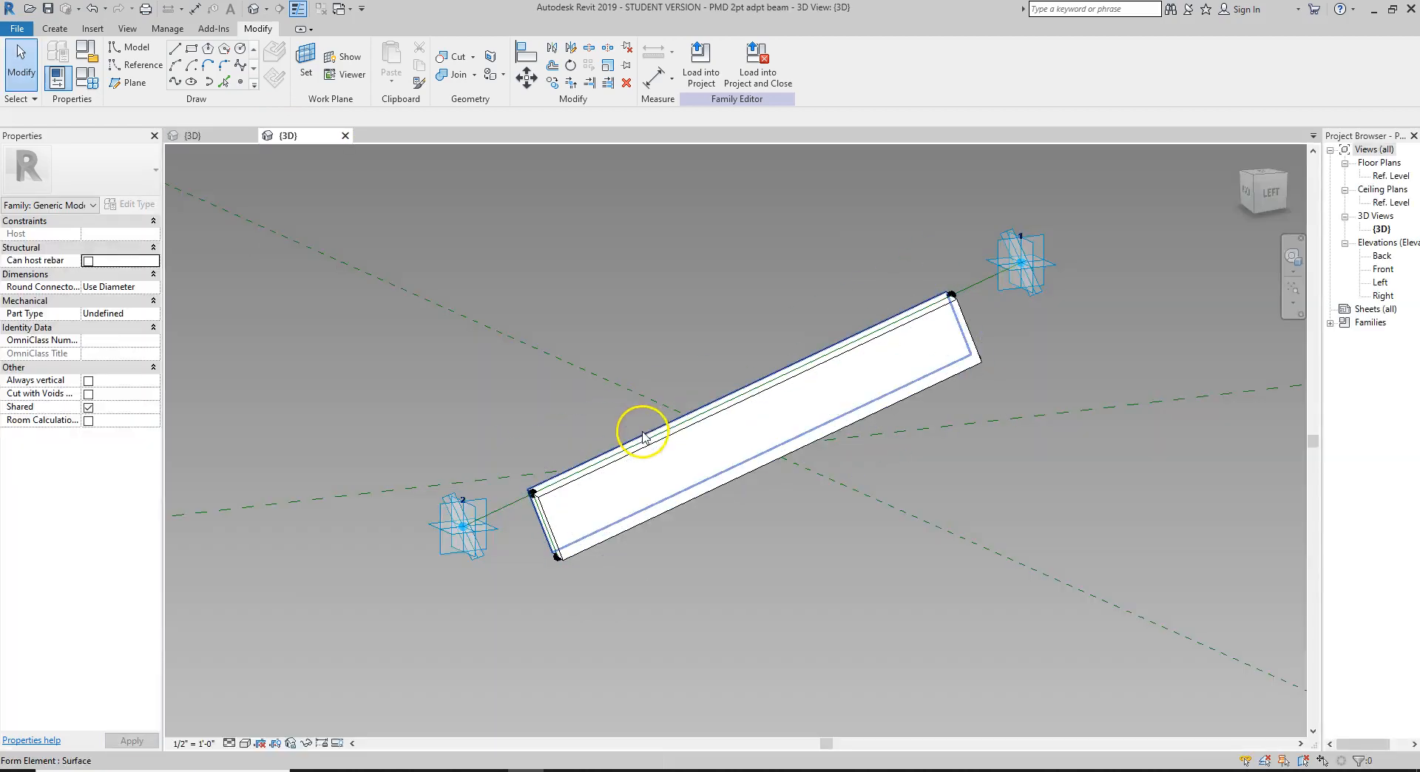
click(486, 556)
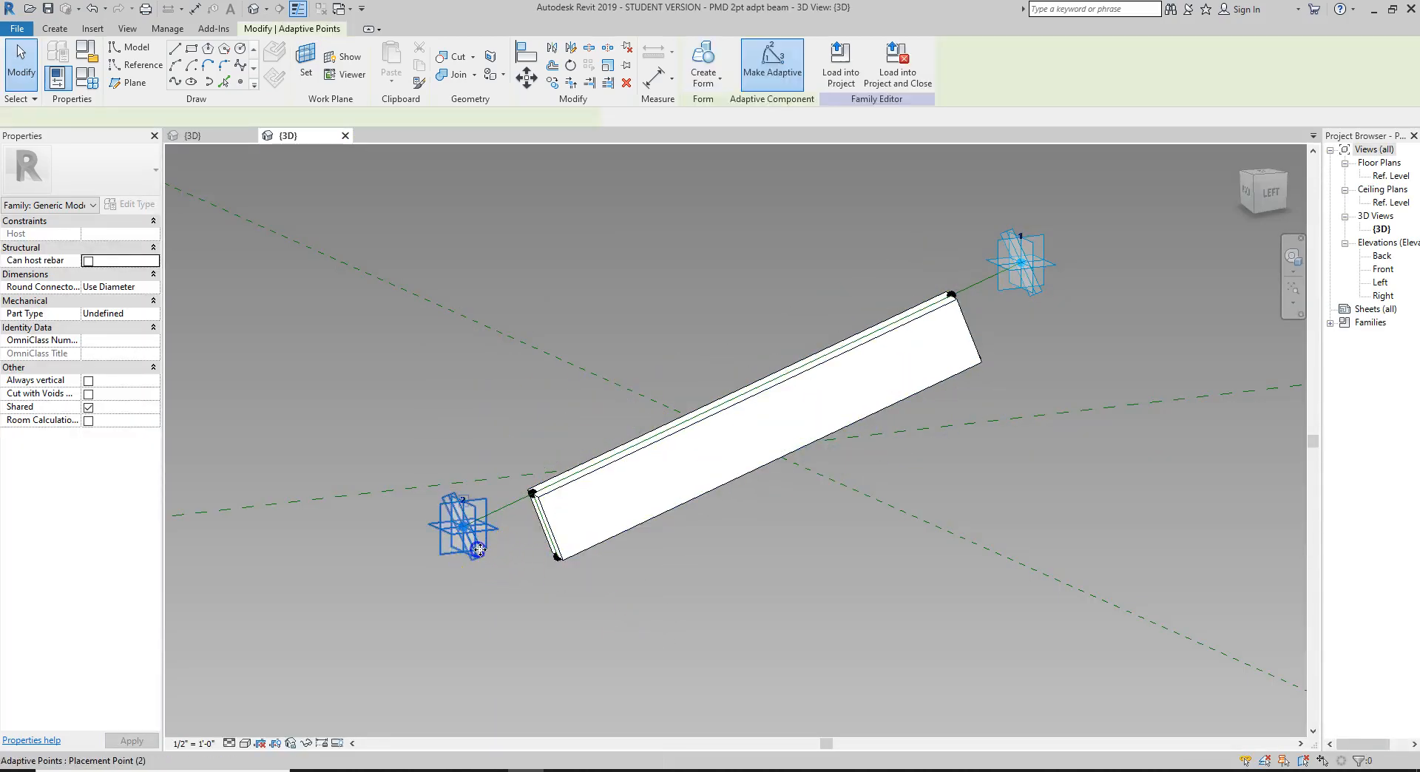
click(1031, 286)
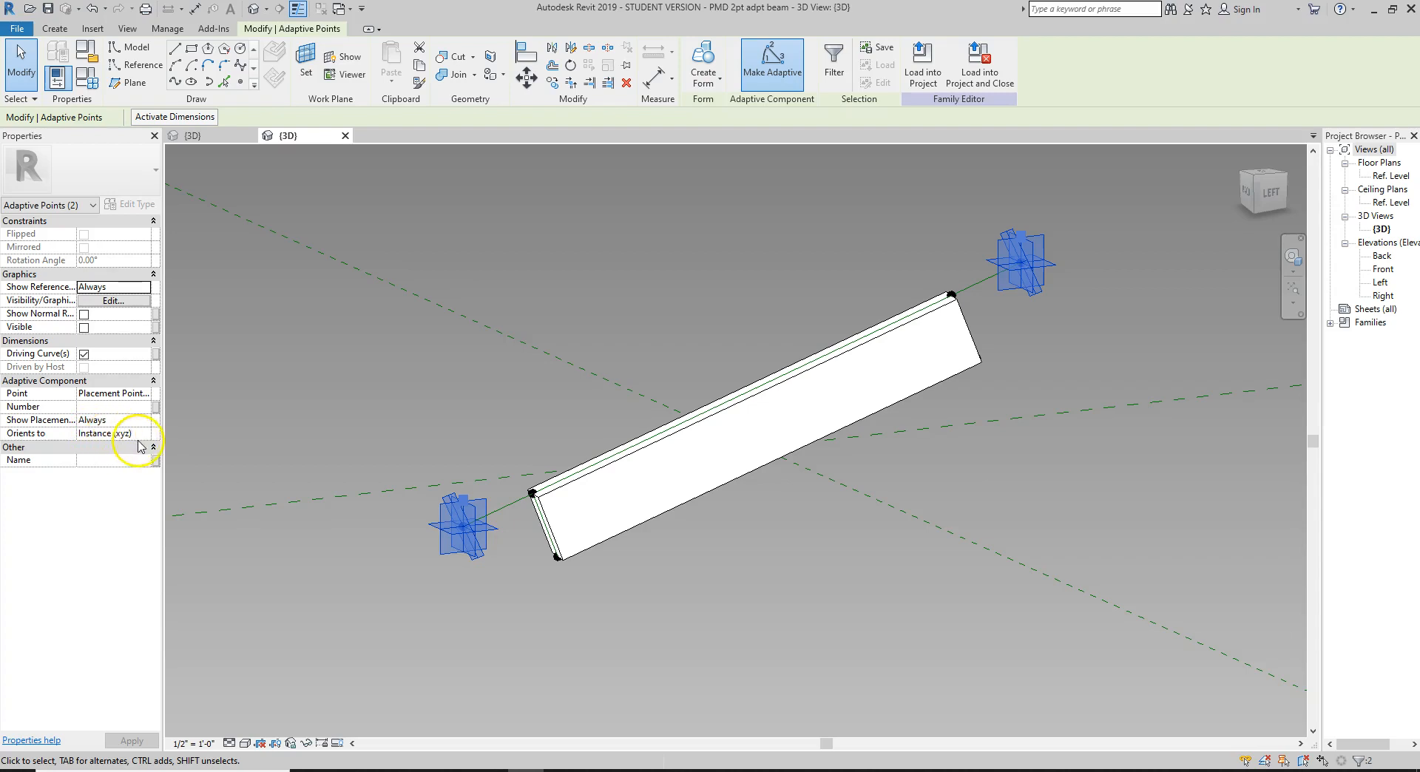
click(145, 435)
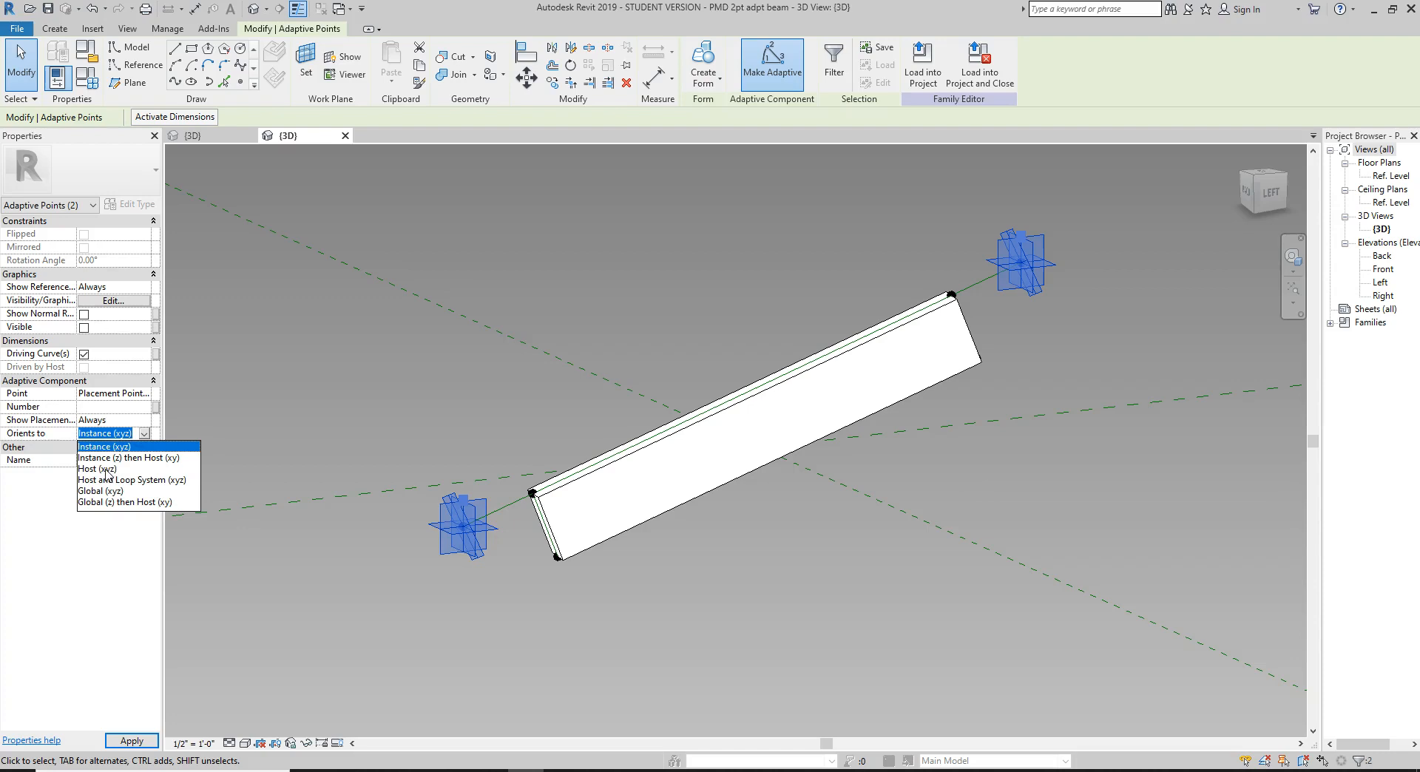
click(97, 503)
click(131, 740)
click(588, 620)
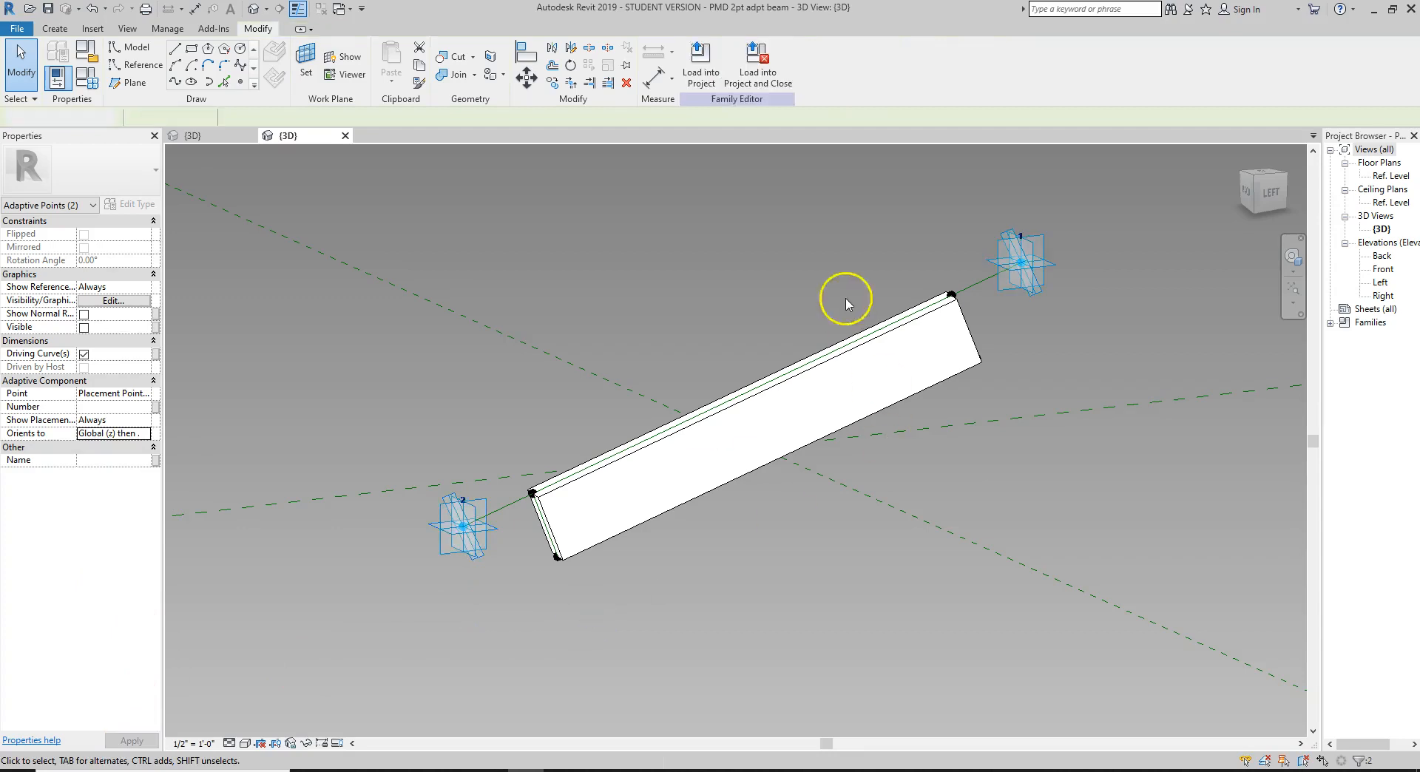
Reload the beam family into Family3, overwriting the existing version, and check the orientation of the repeated beams.
click(701, 67)
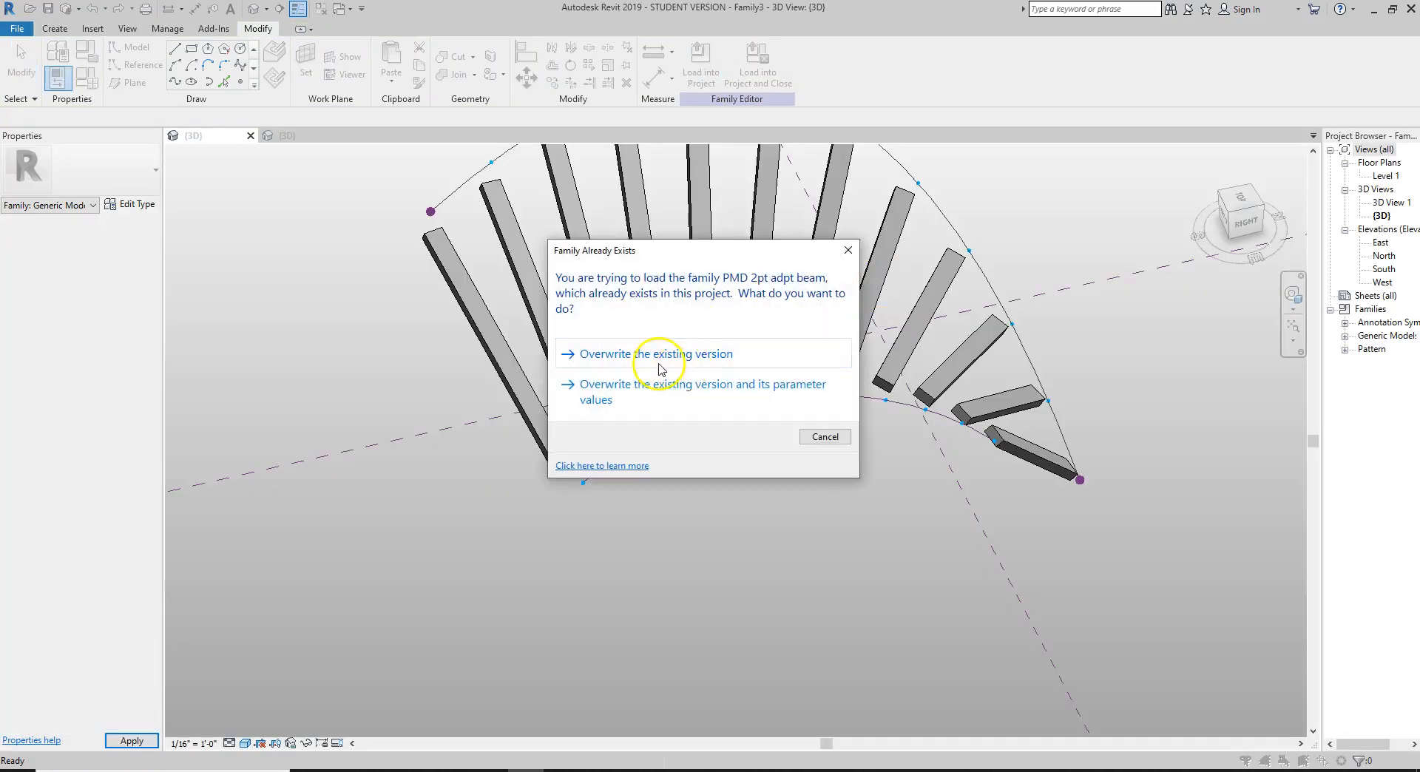
click(655, 353)
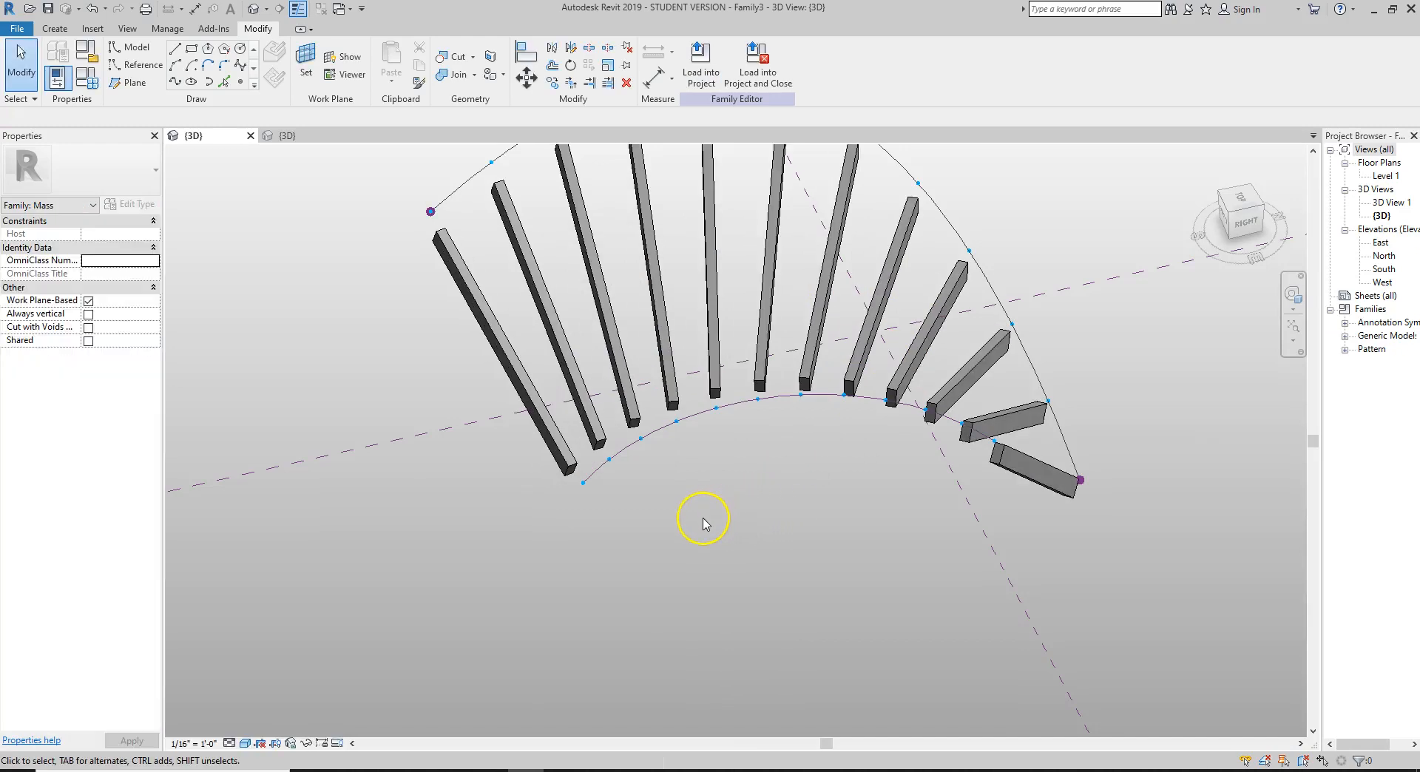
shift+middle_drag(664, 582, 888, 270)
scroll(941, 476, up, 2)
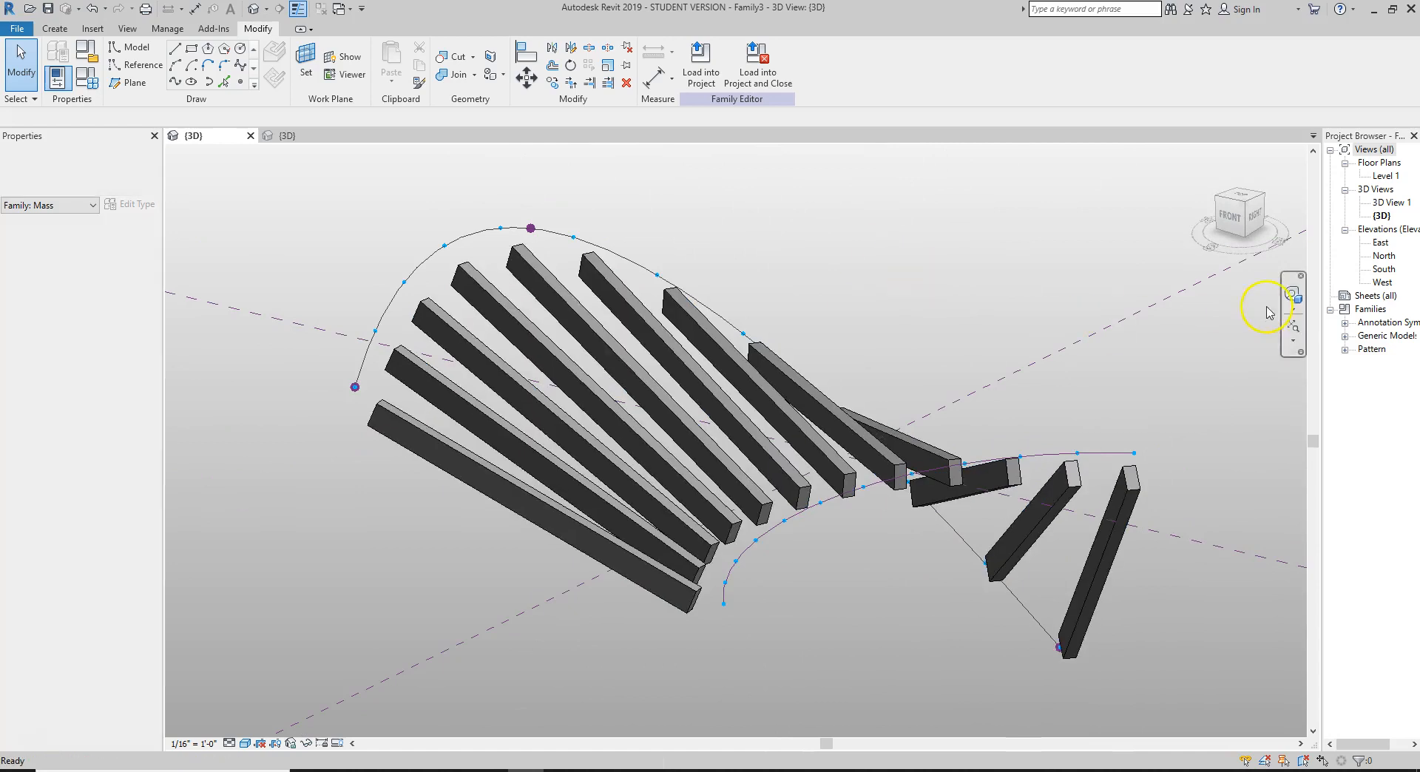
Duplicate the PMD 2pt adpt beam type in the loaded generic model family and name the copy 4' beam.
click(1345, 337)
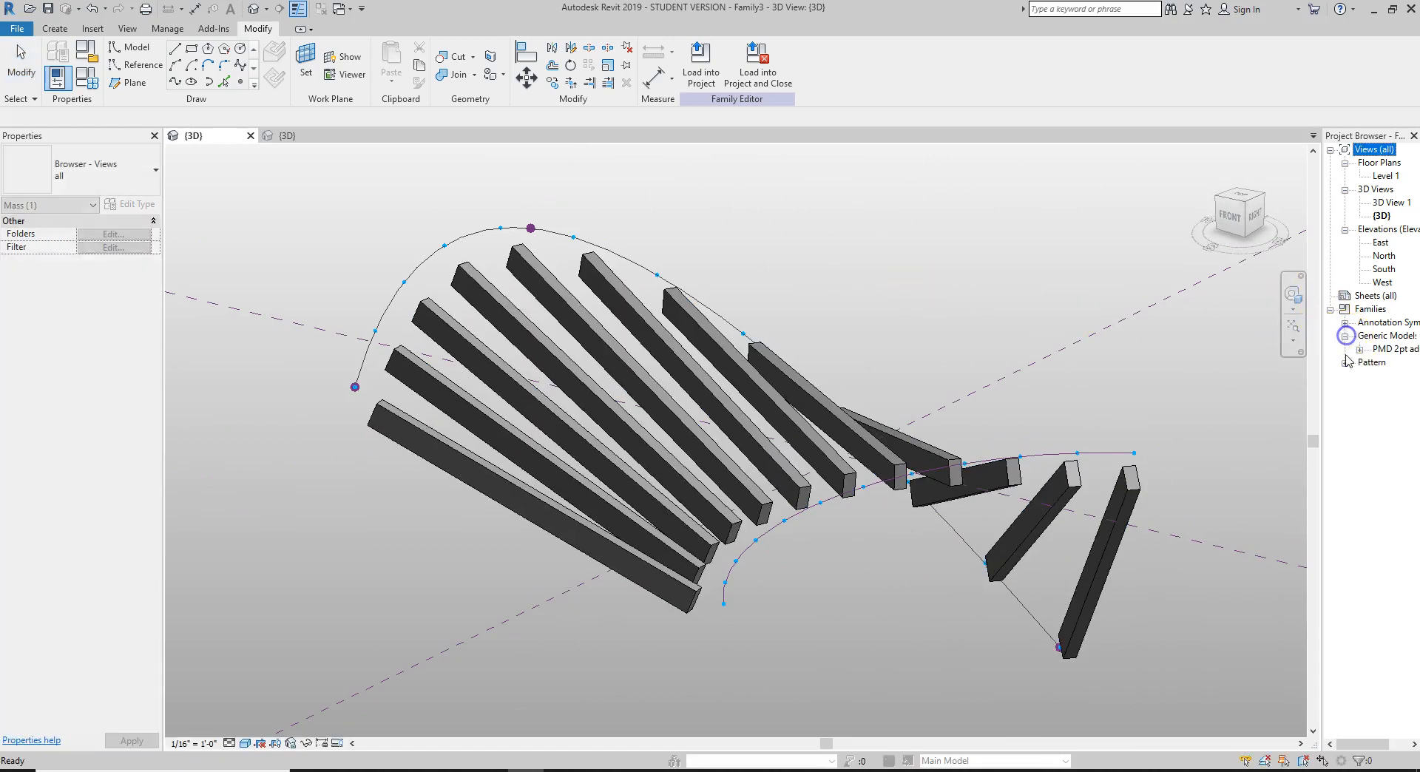
click(1360, 349)
click(1398, 364)
right_click(1399, 365)
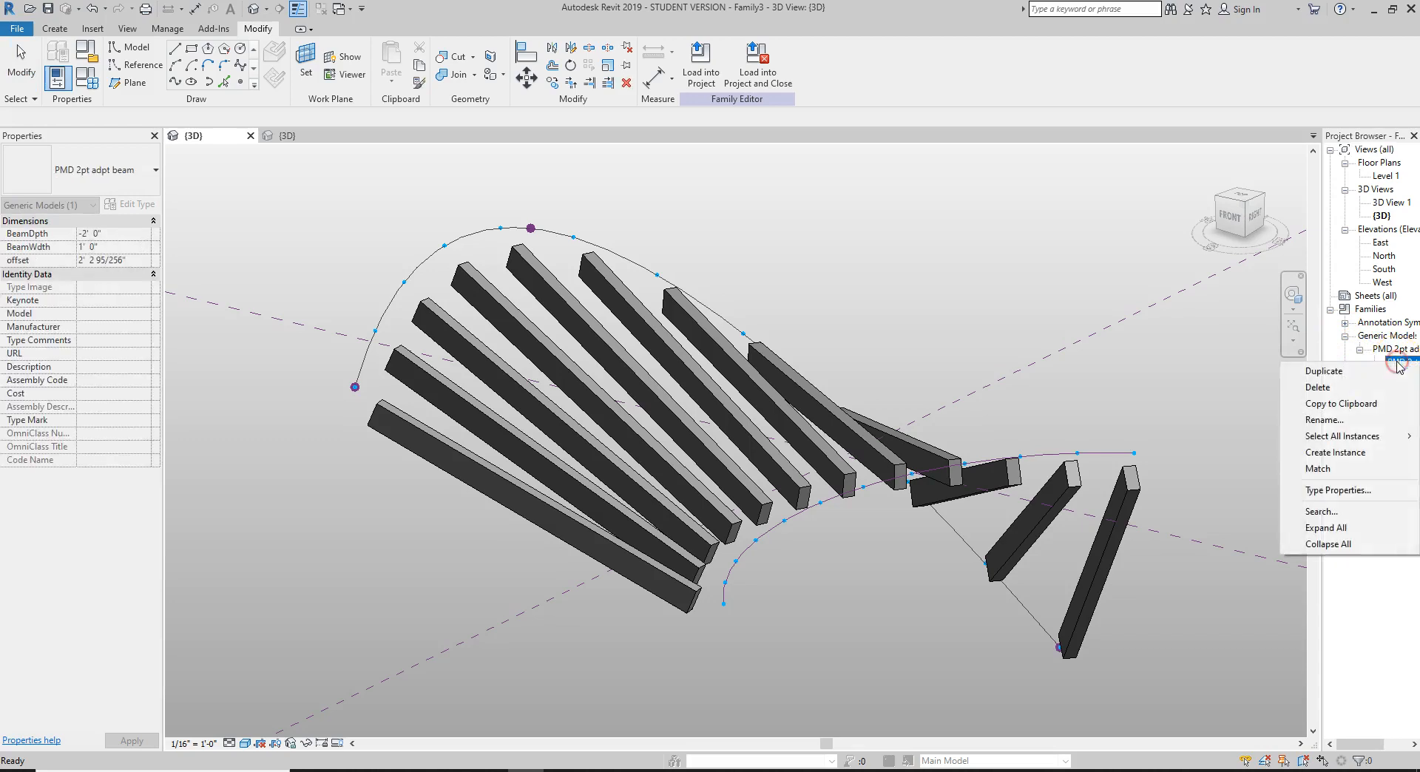
click(1353, 372)
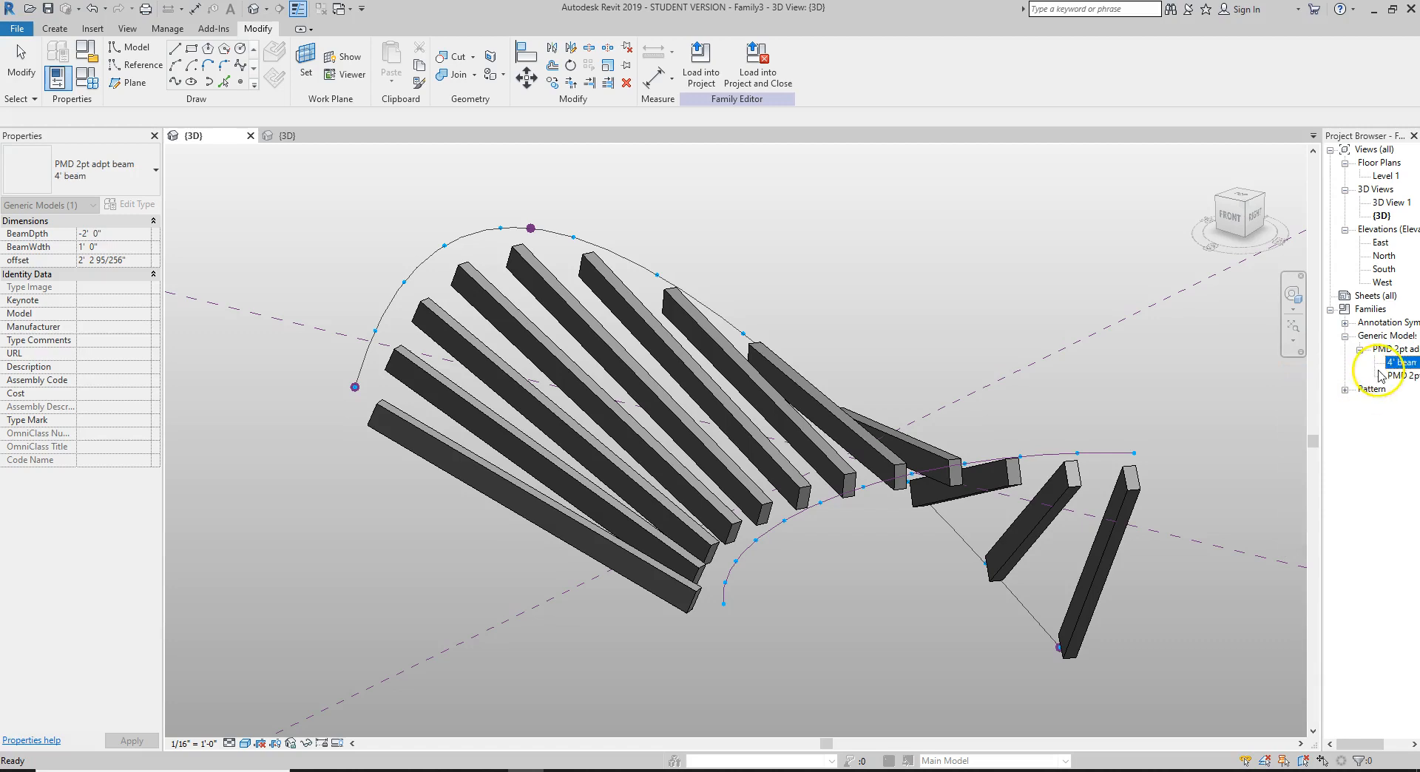
Set the 4' beam type's BeamDpth to 4' 0" and its BeamWdth to 2' 0".
double_click(1399, 364)
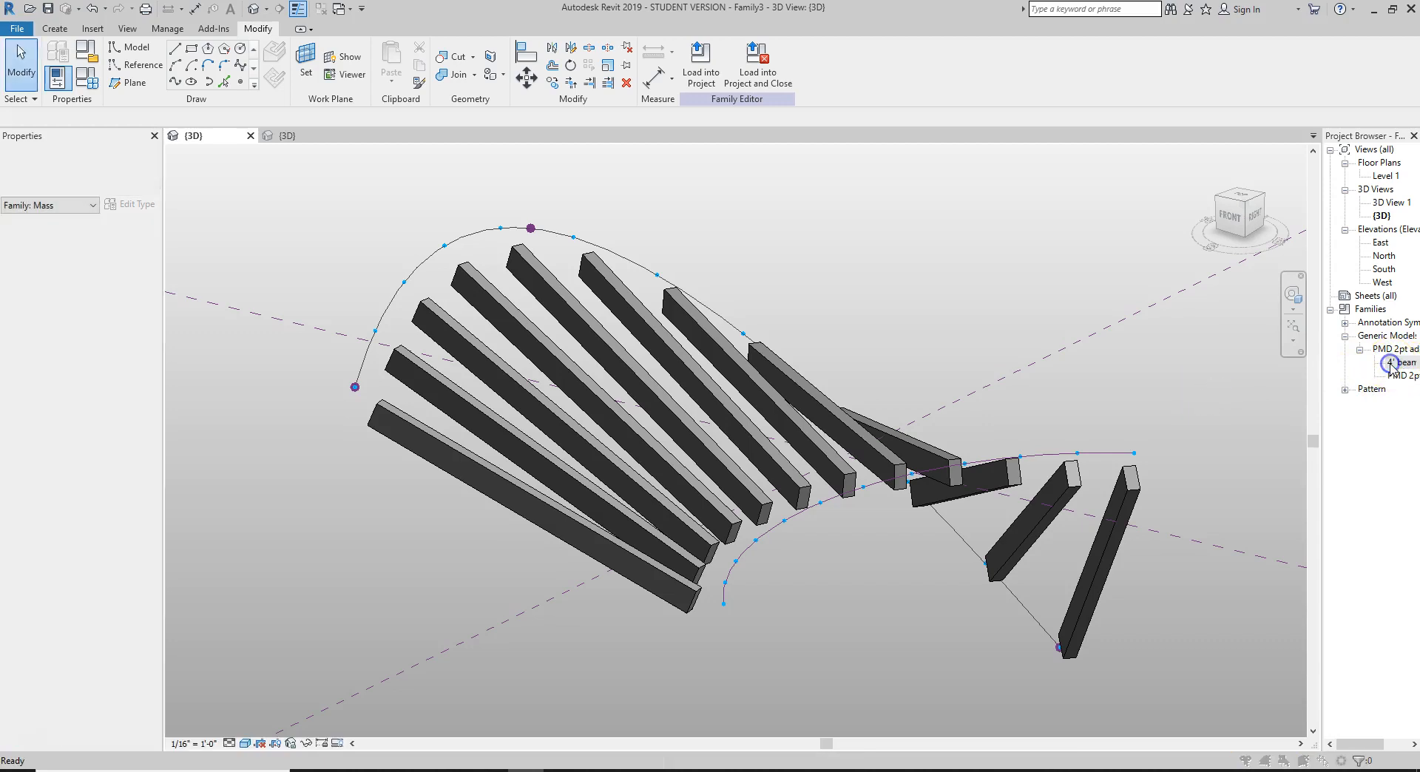
click(985, 469)
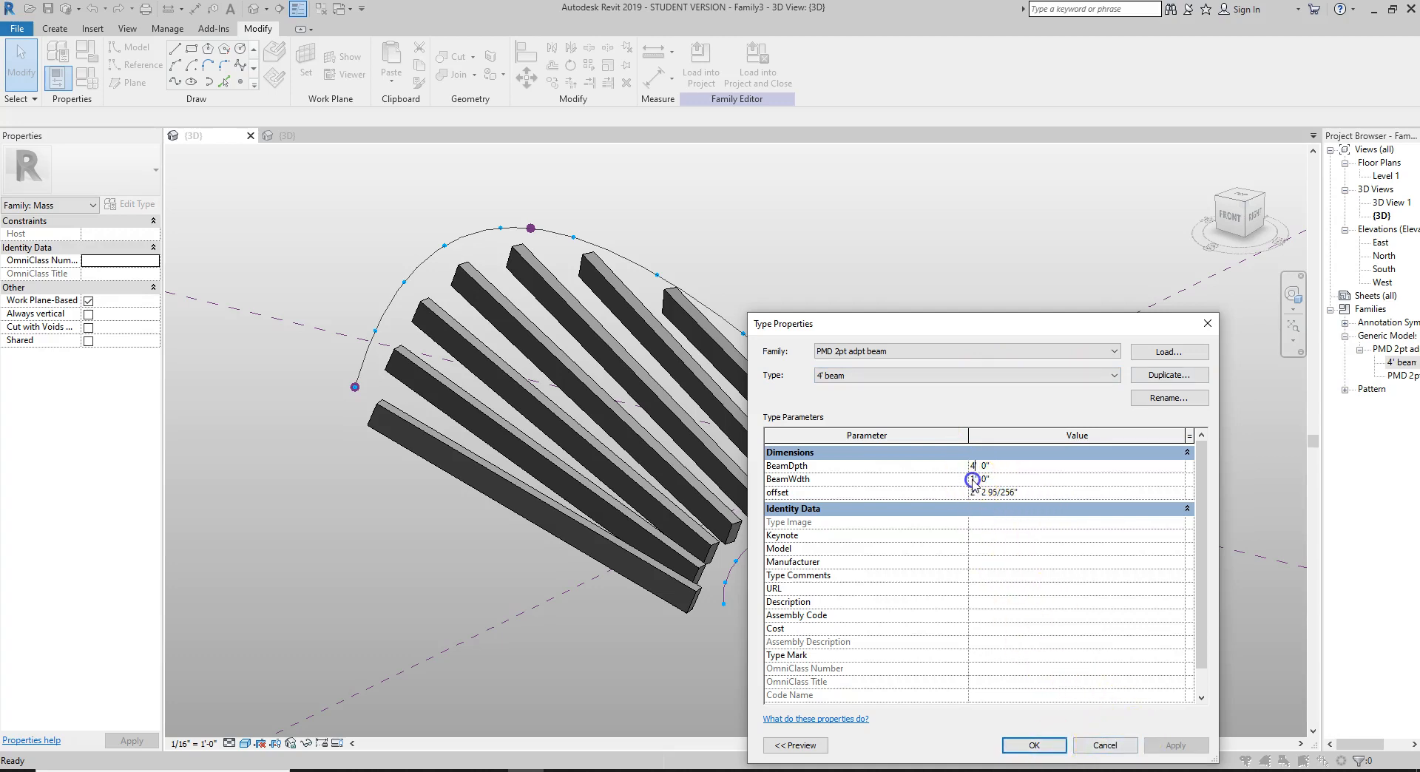
click(973, 480)
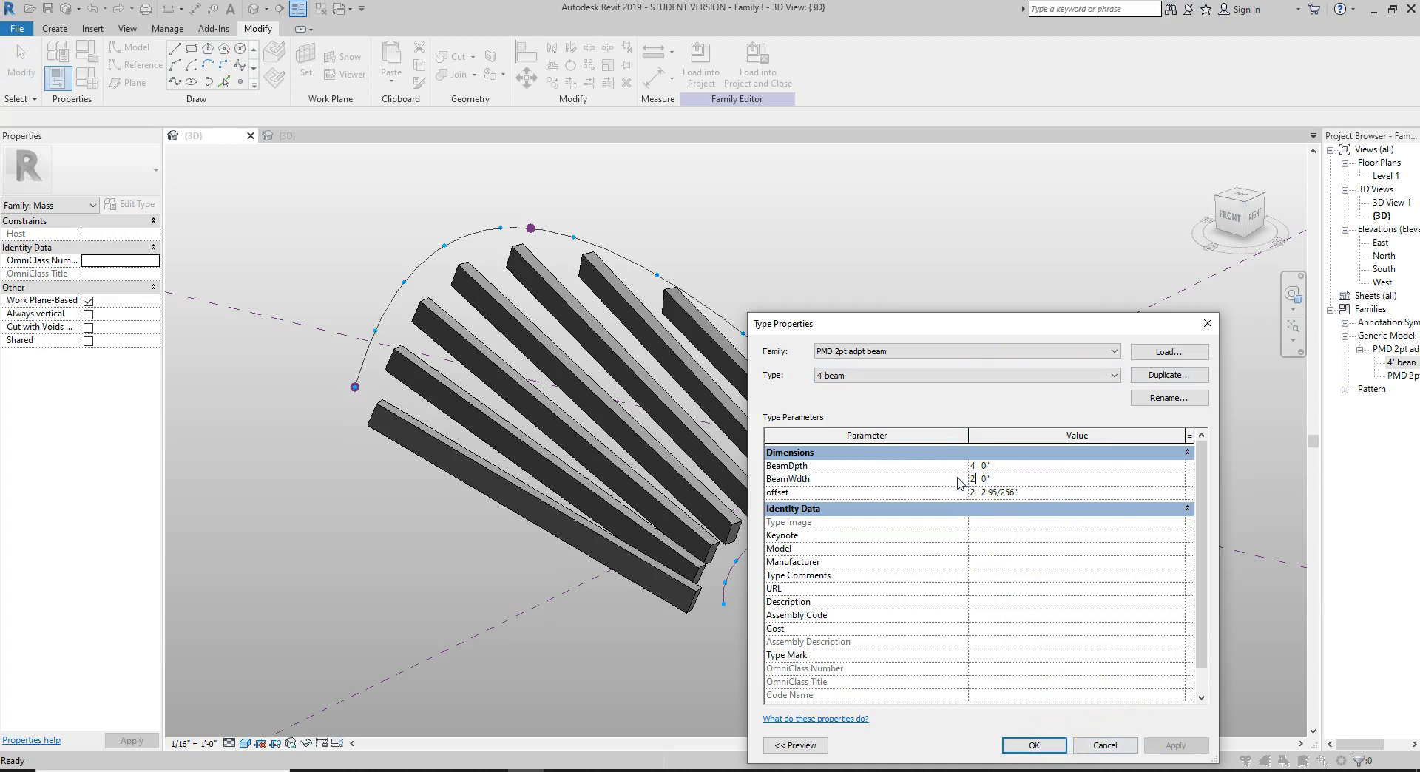
click(1040, 746)
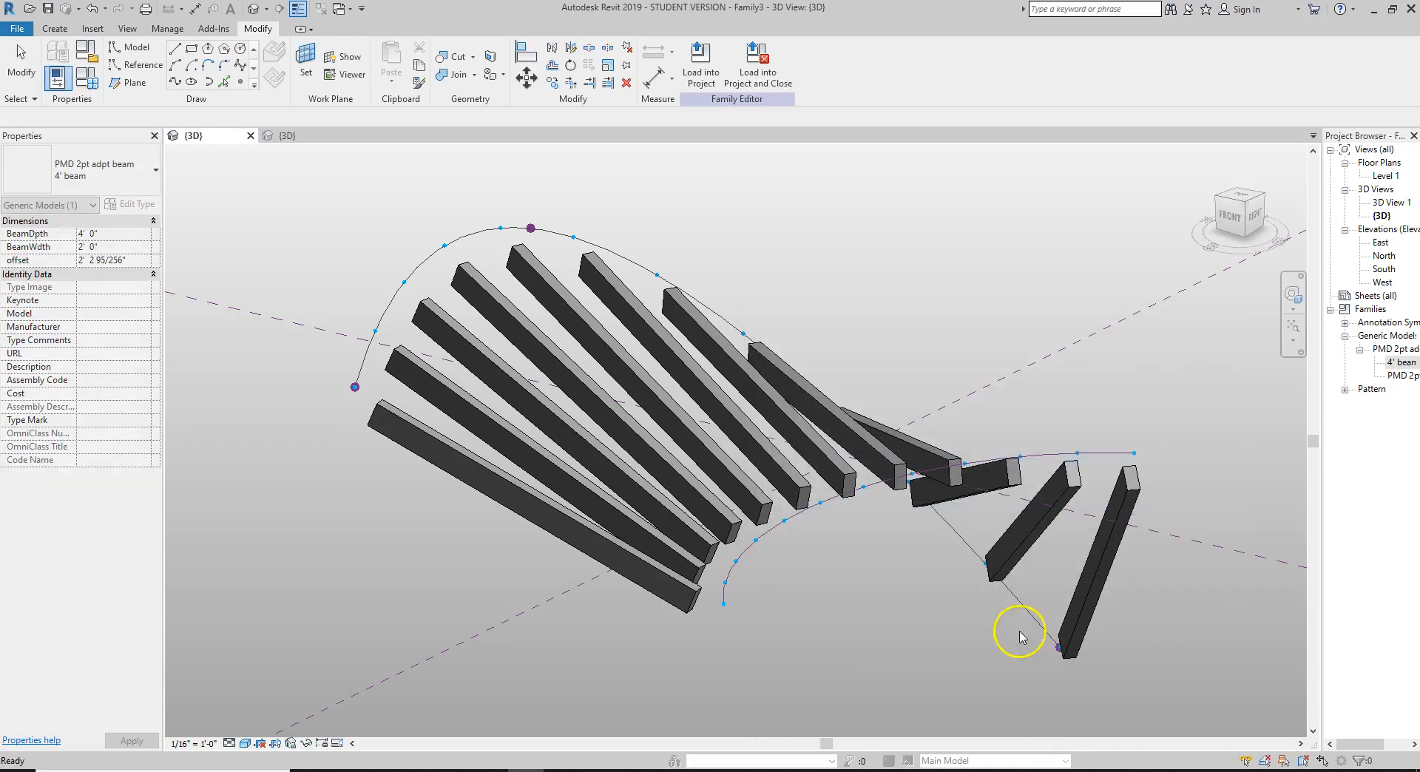
Select five alternate beams in the repeated array, starting with the second, and change their type to 4' beam.
scroll(818, 516, up, 3)
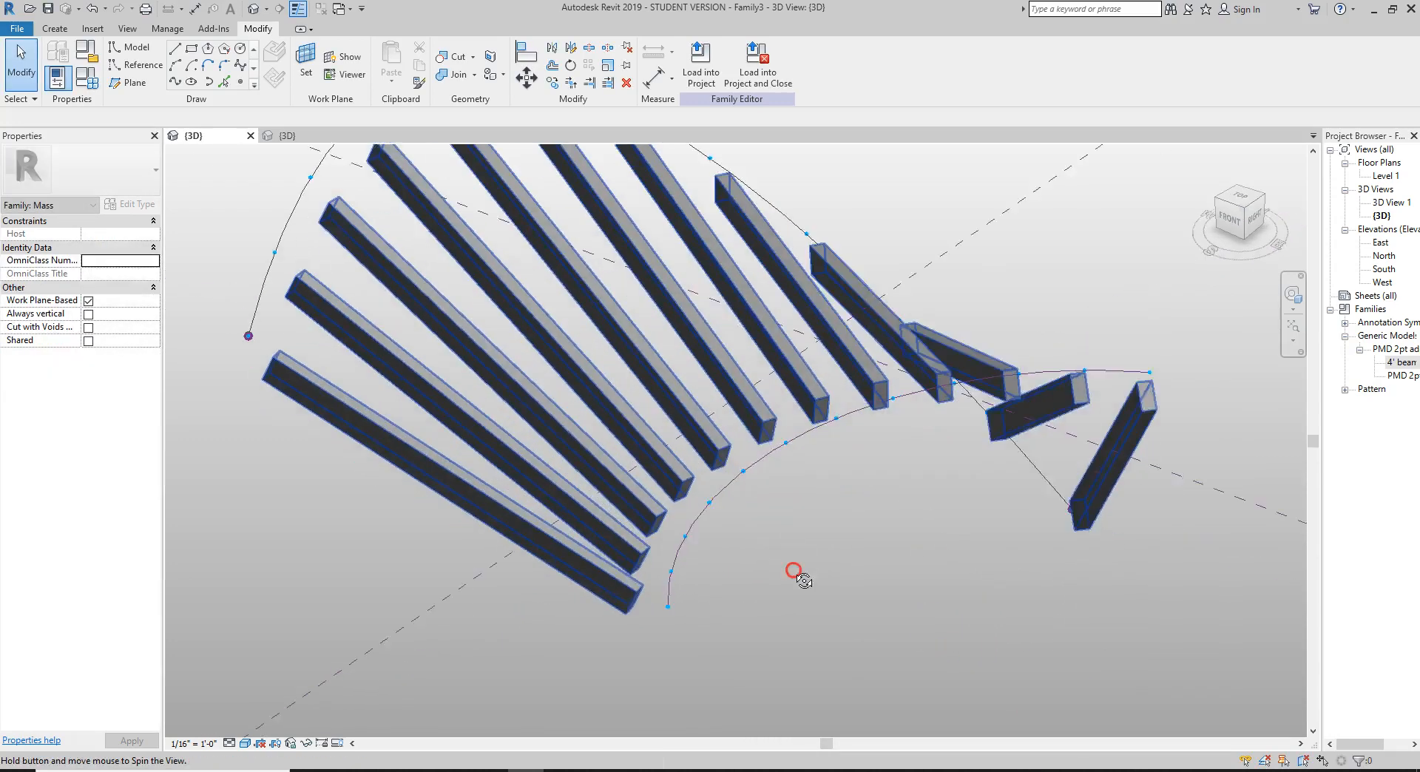
scroll(827, 597, down, 4)
scroll(828, 532, up, 3)
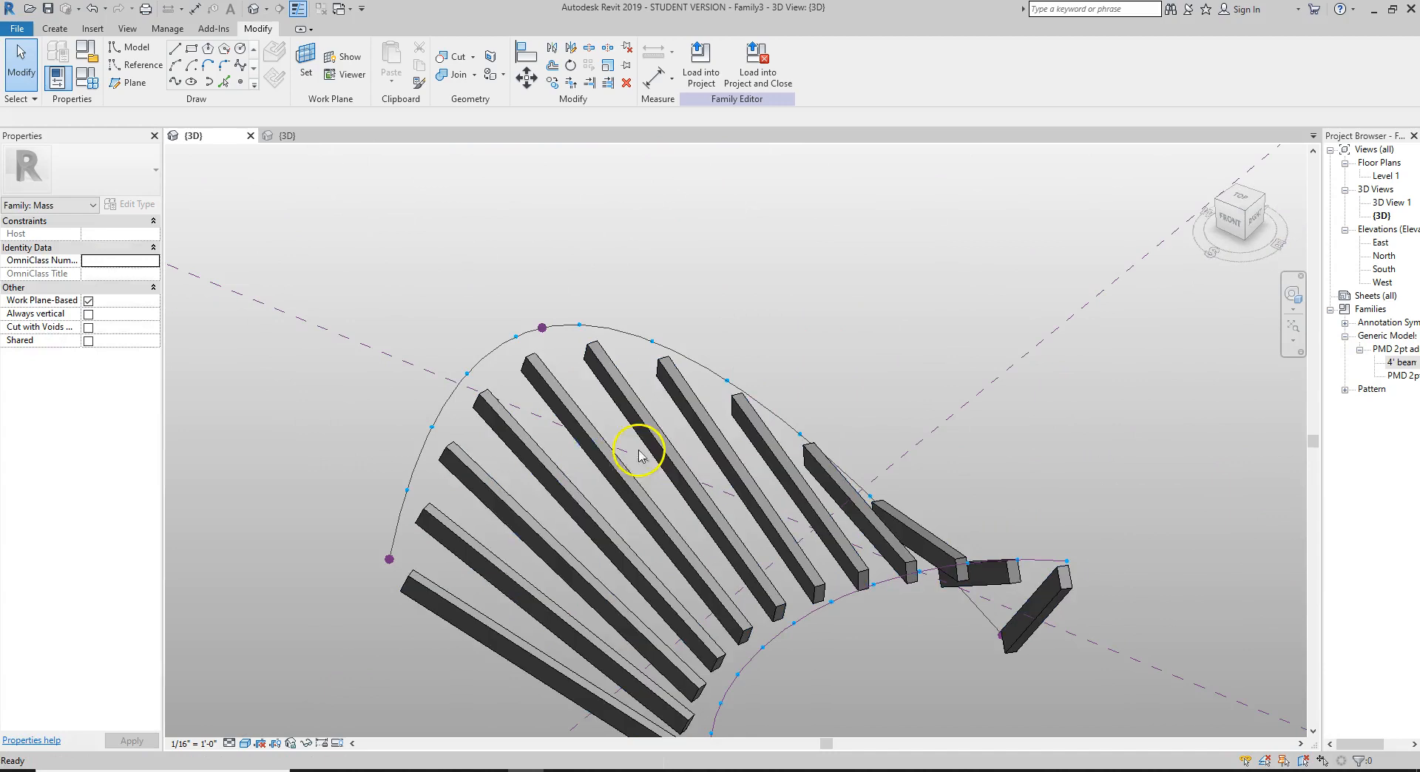
key(Tab)
click(503, 577)
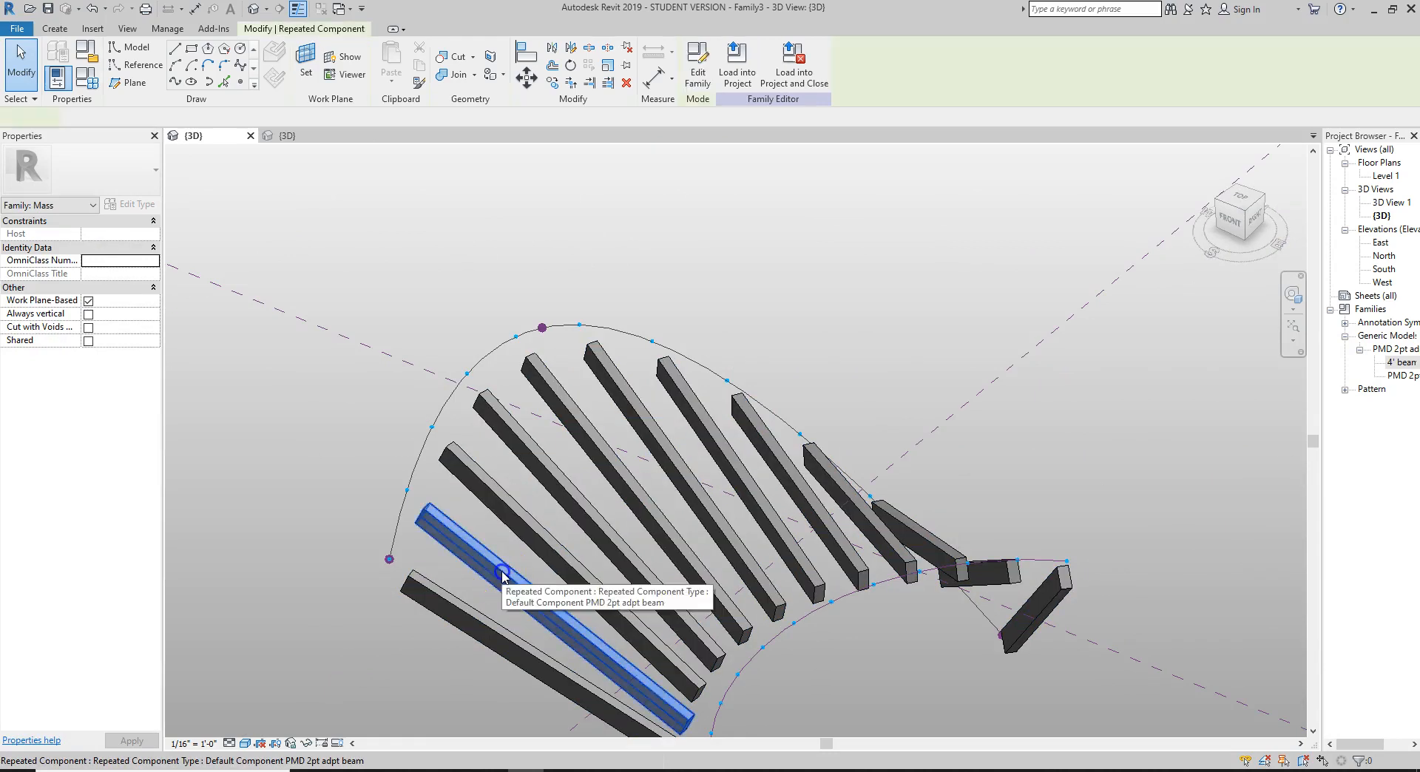
key(Tab)
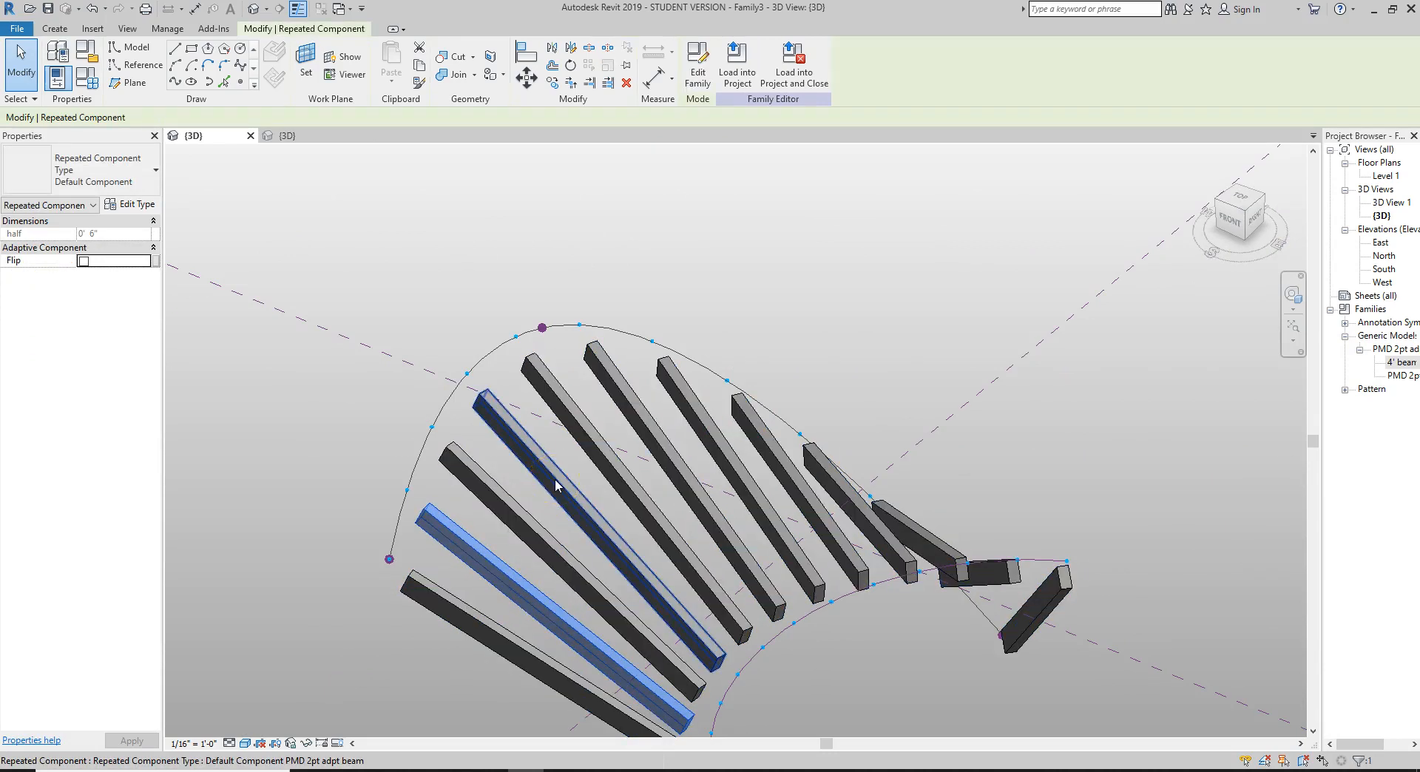
ctrl+click(623, 452)
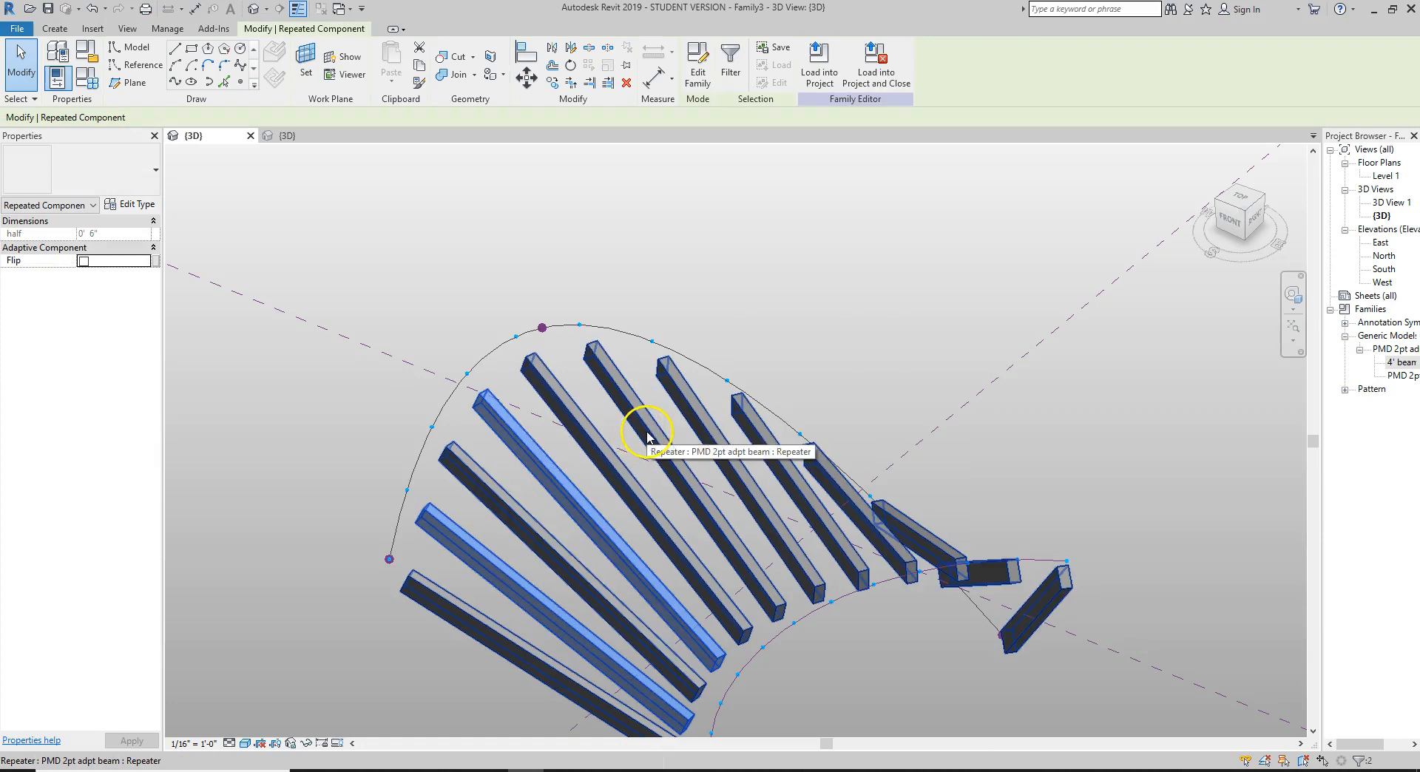
key(Tab)
ctrl+click(754, 447)
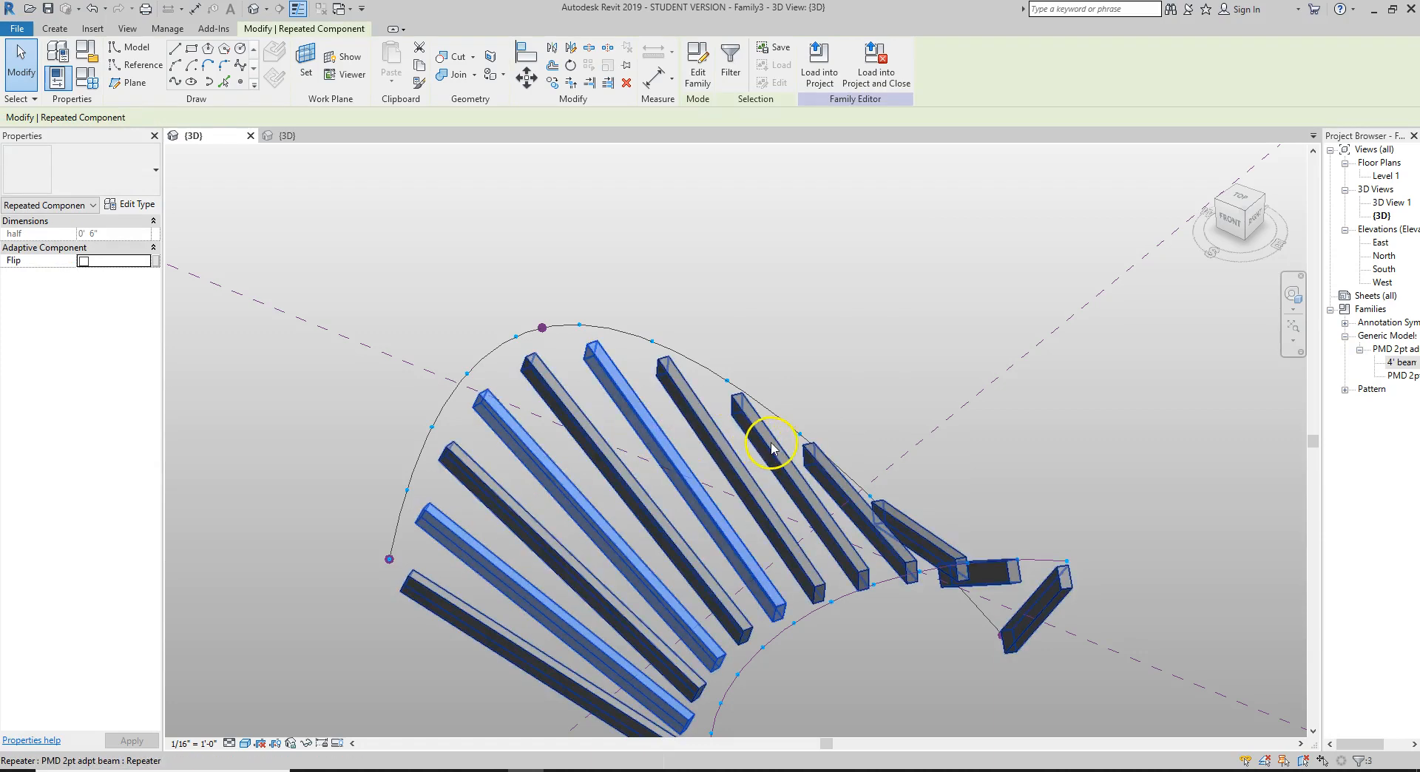
ctrl+click(914, 527)
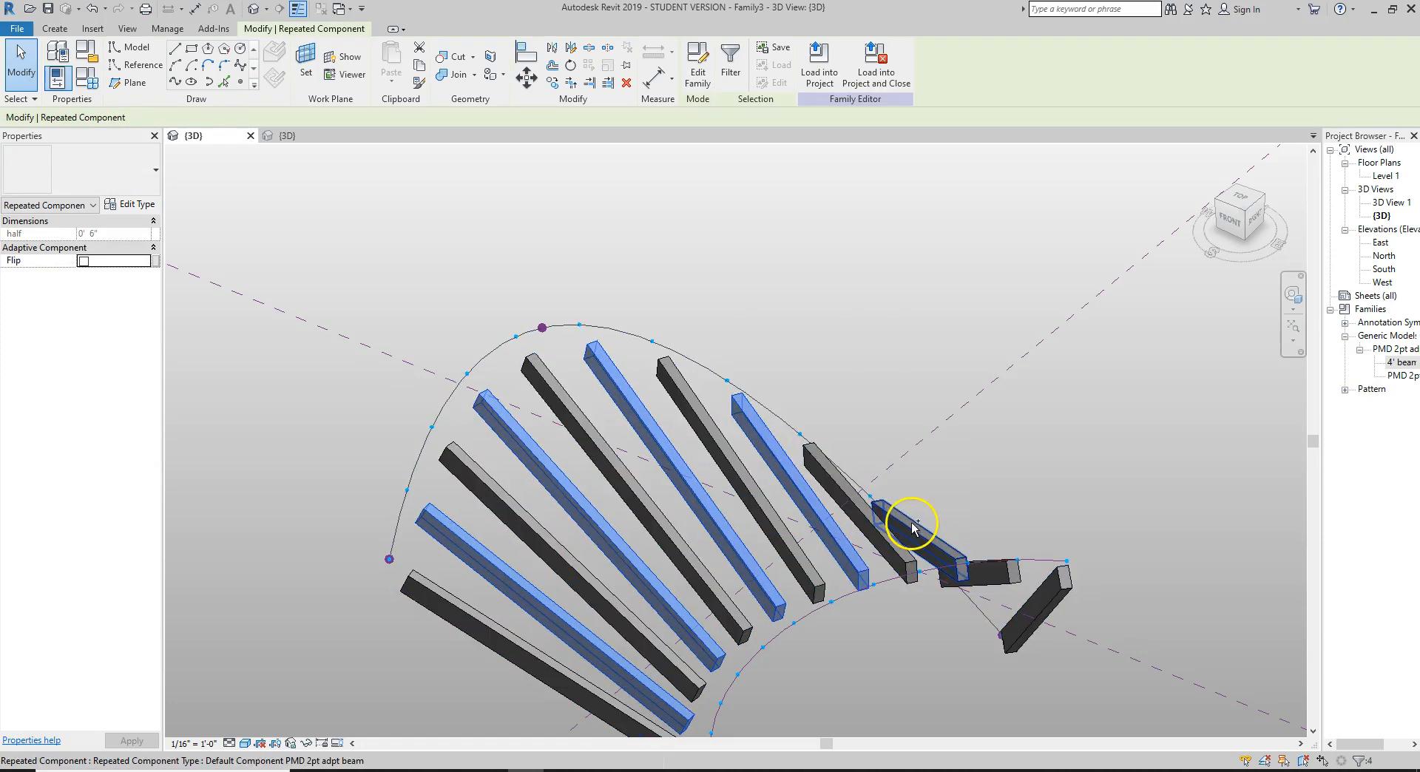
ctrl+click(927, 501)
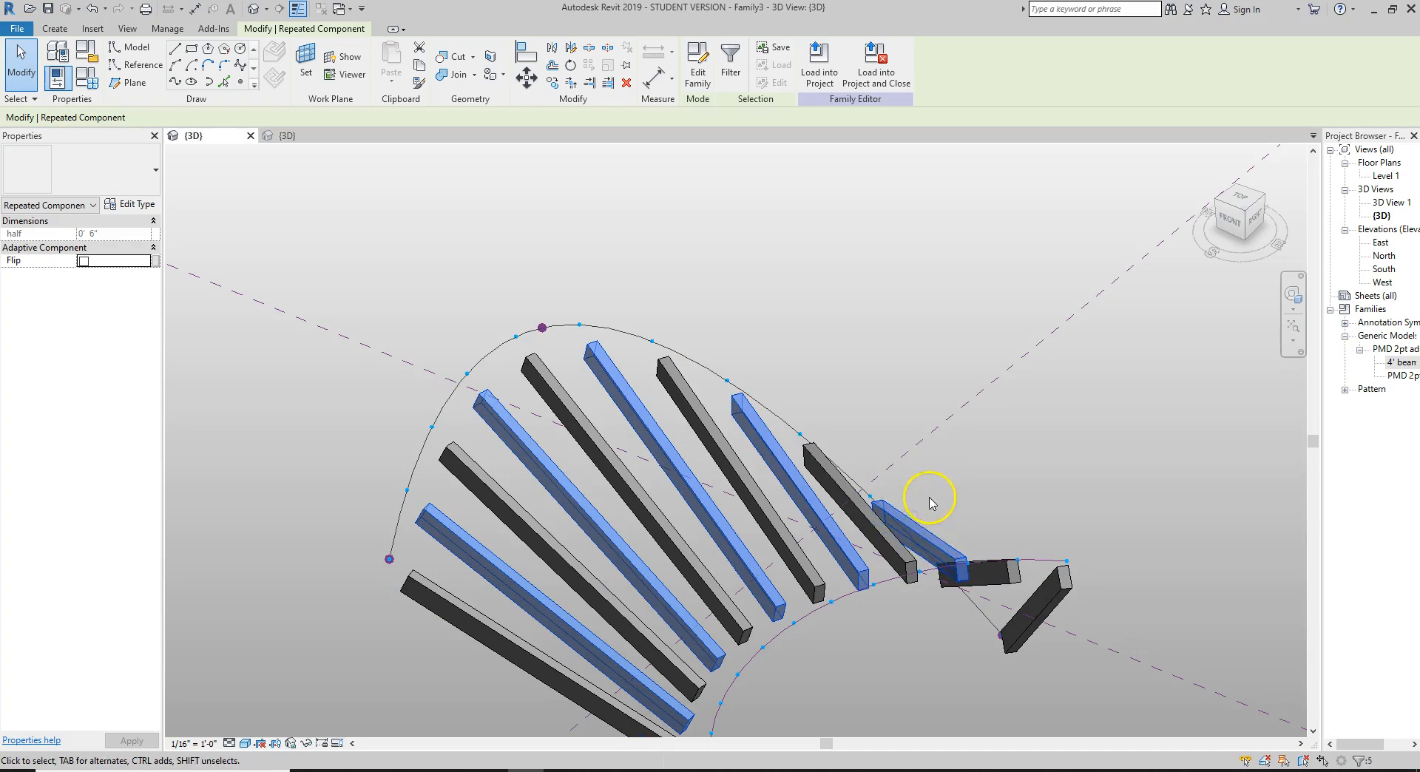
click(142, 174)
click(37, 255)
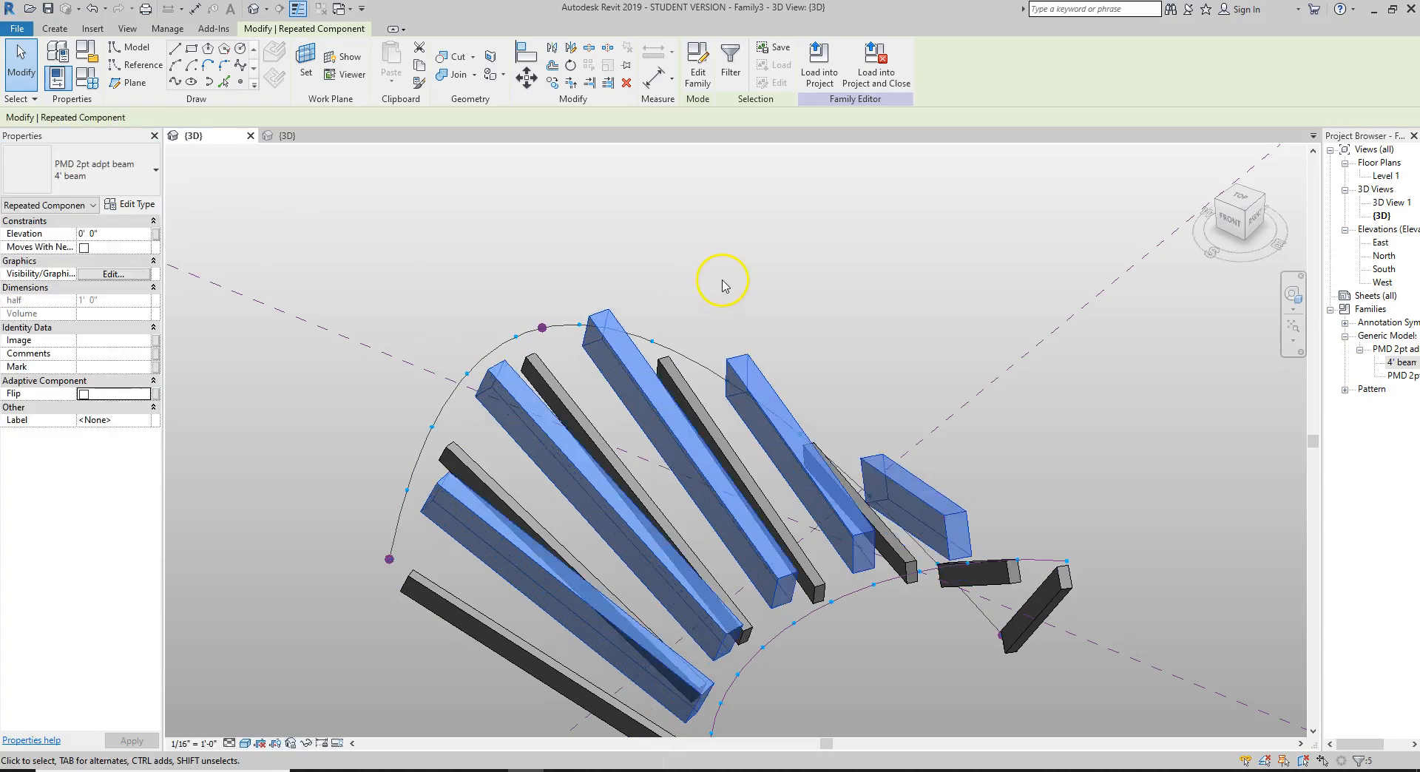
Clear the selection and examine the array of alternating beam sizes from several sides.
click(748, 276)
scroll(741, 341, down, 2)
shift+middle_drag(924, 521, 771, 529)
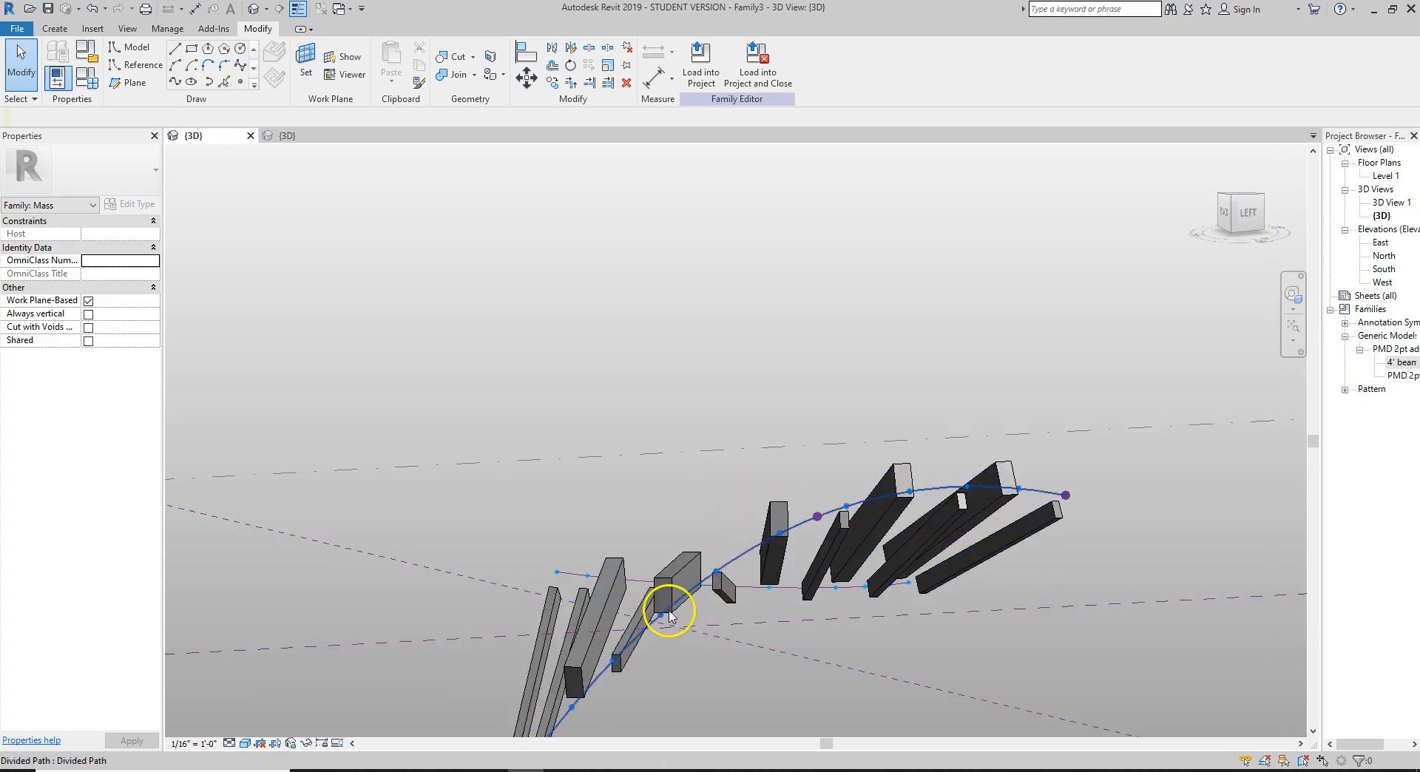
click(731, 629)
right_click(763, 628)
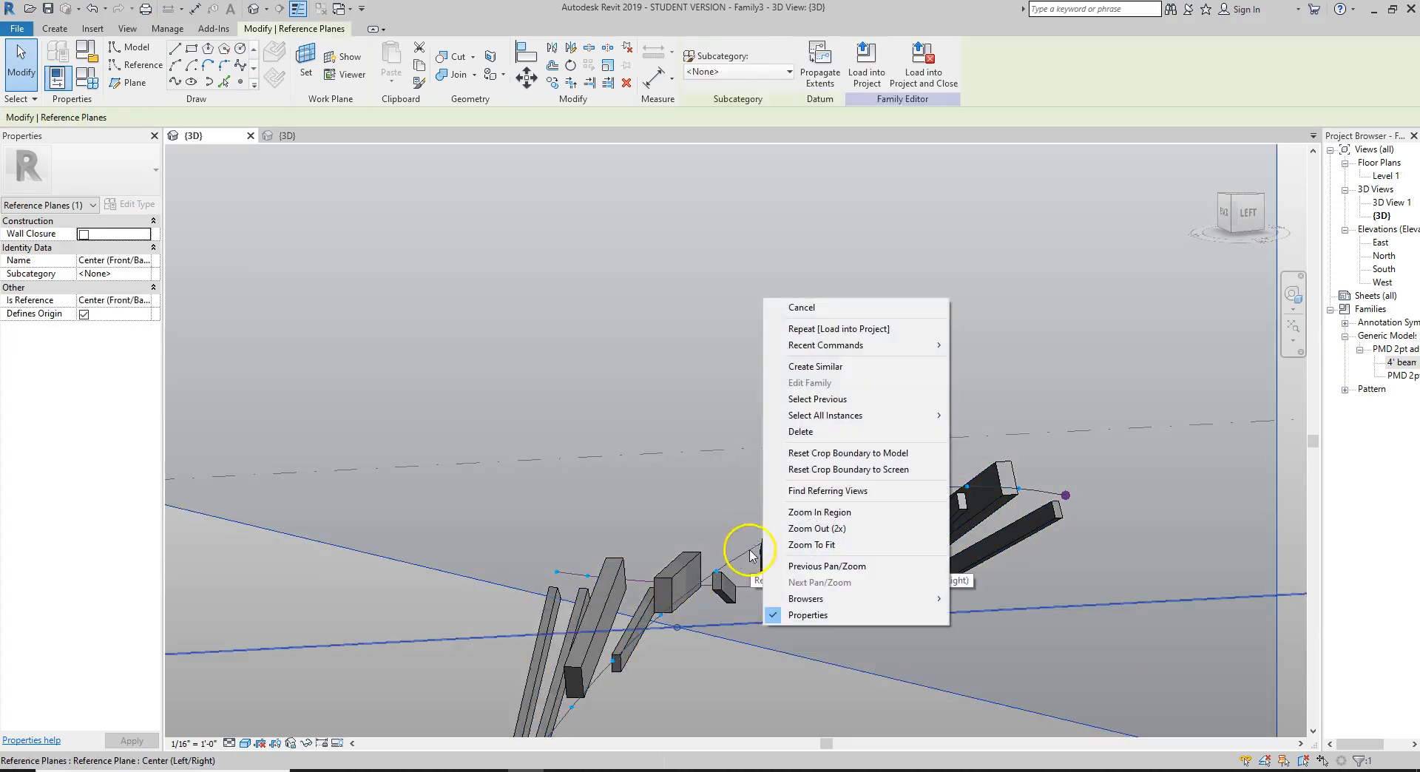
key(Escape)
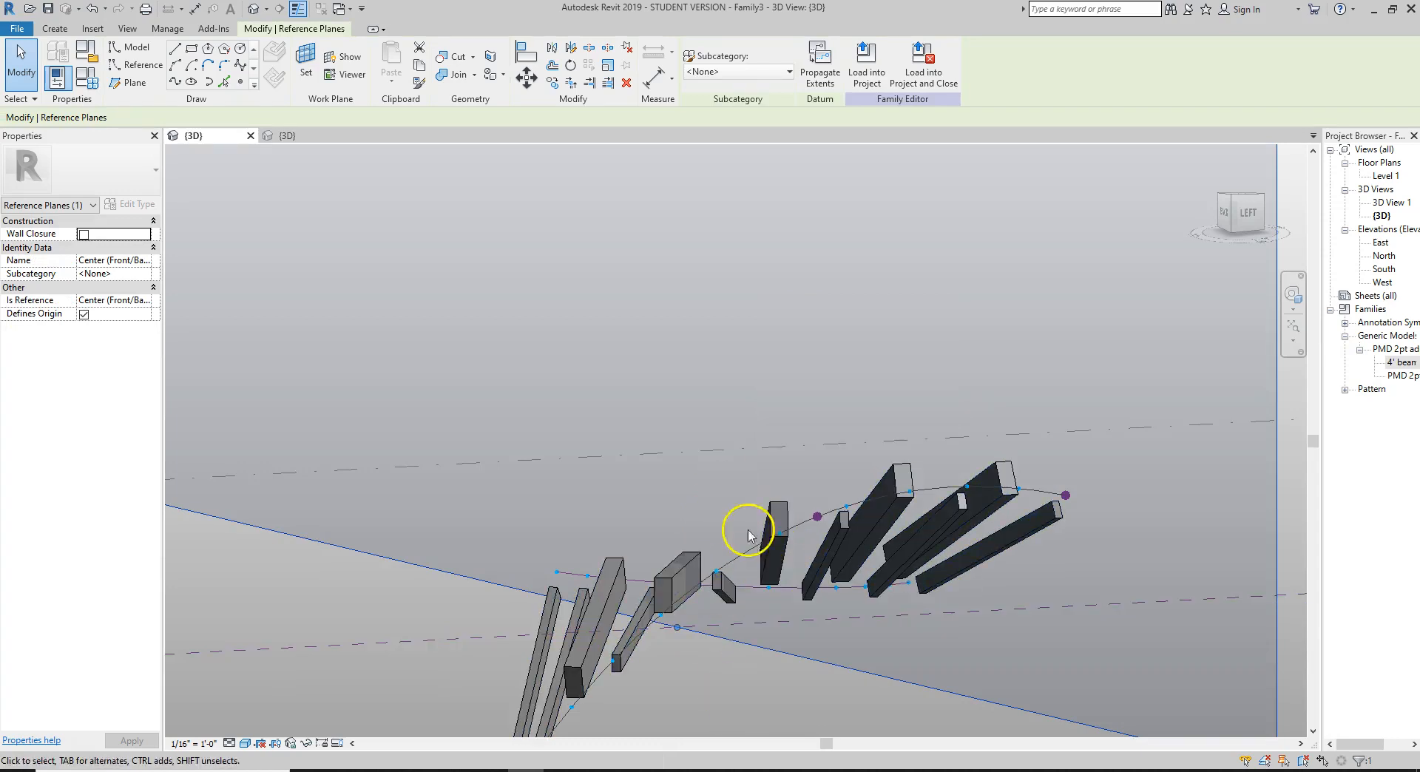
shift+middle_drag(621, 517, 1173, 457)
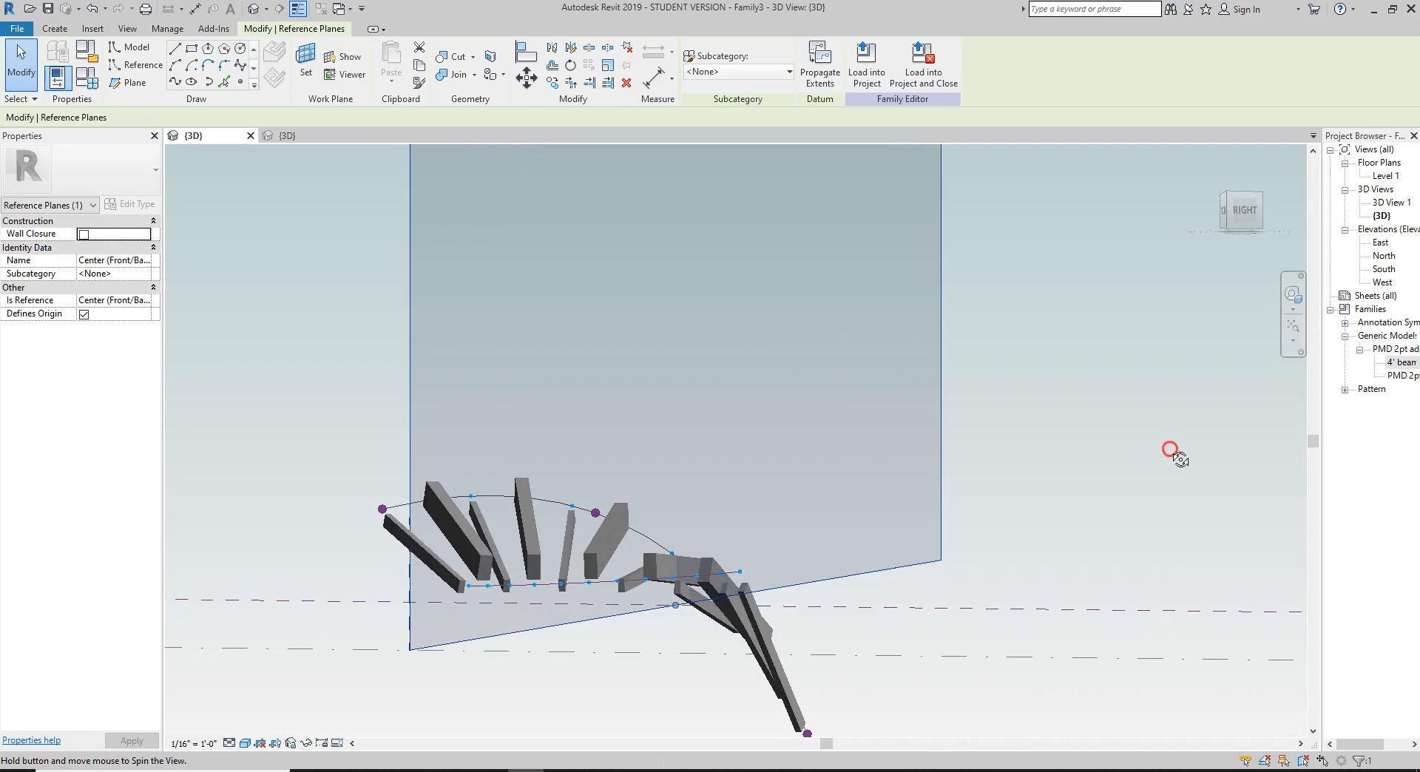
shift+middle_drag(545, 508, 1195, 447)
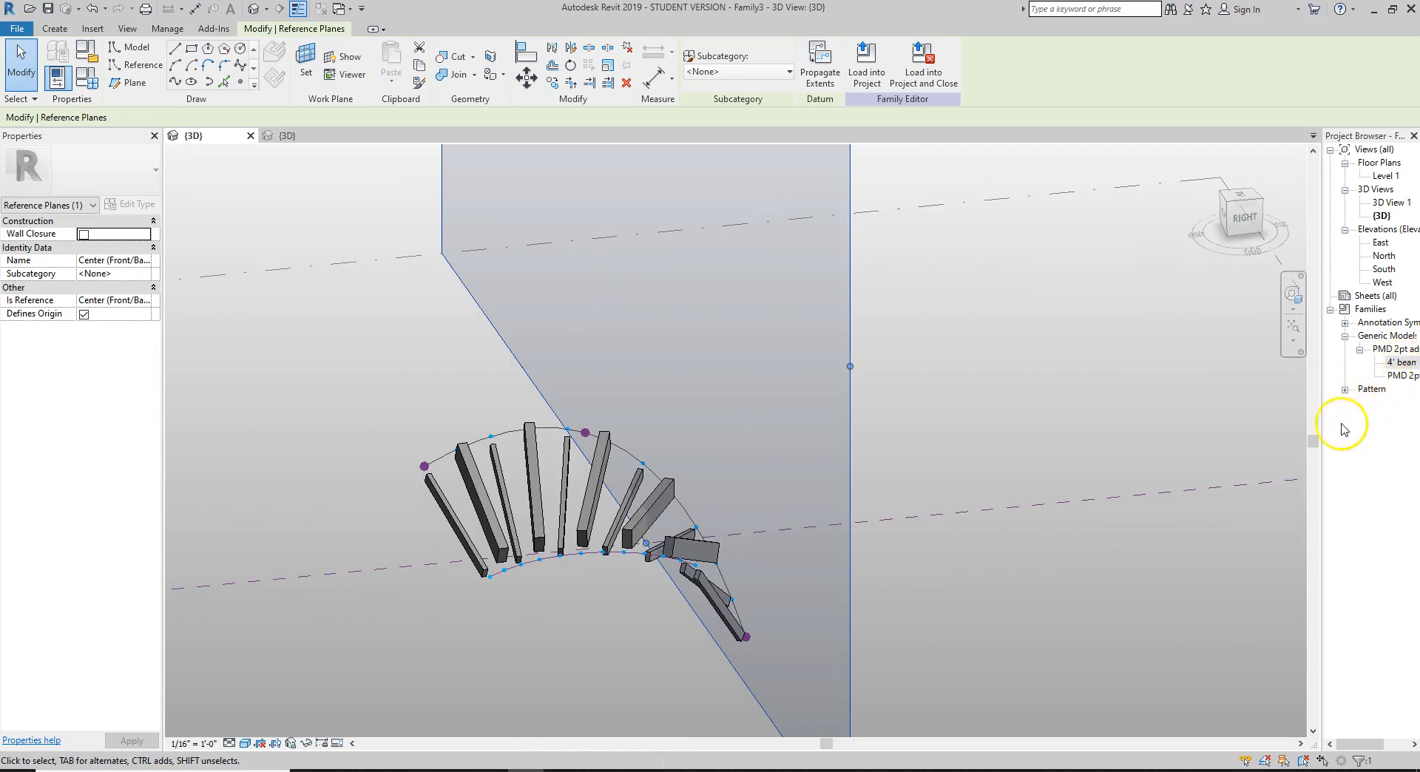
click(1052, 441)
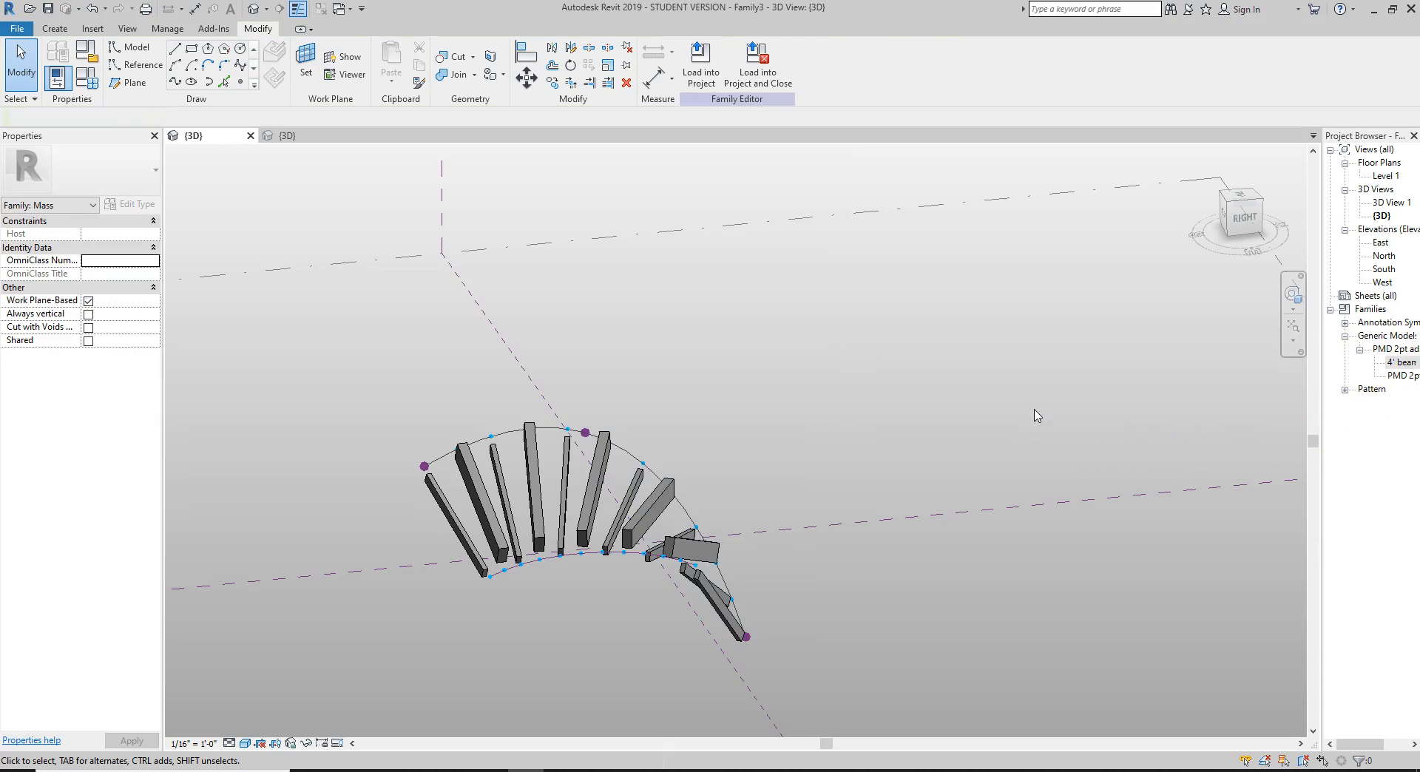